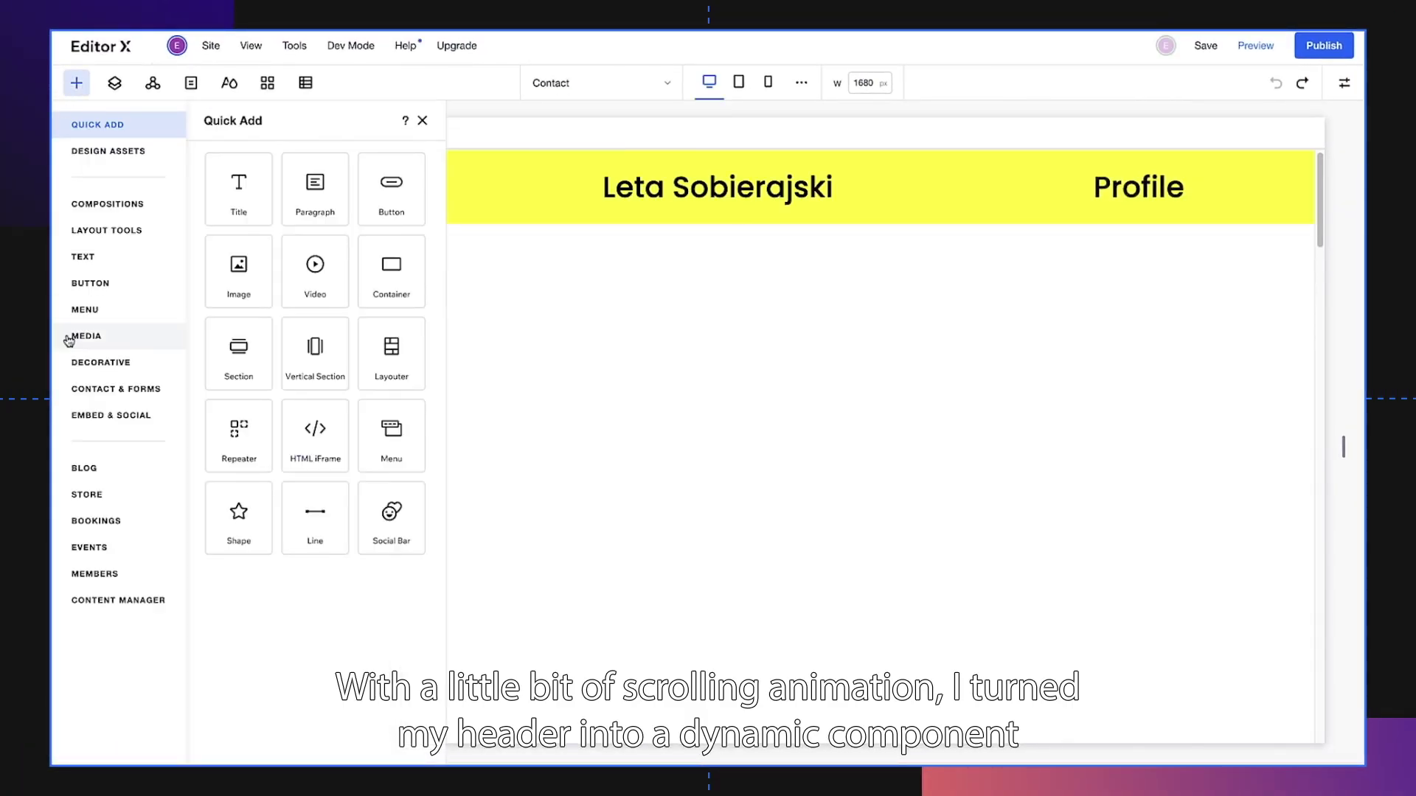
Step: Browse the media elements available to add to the blank Home page
click(68, 341)
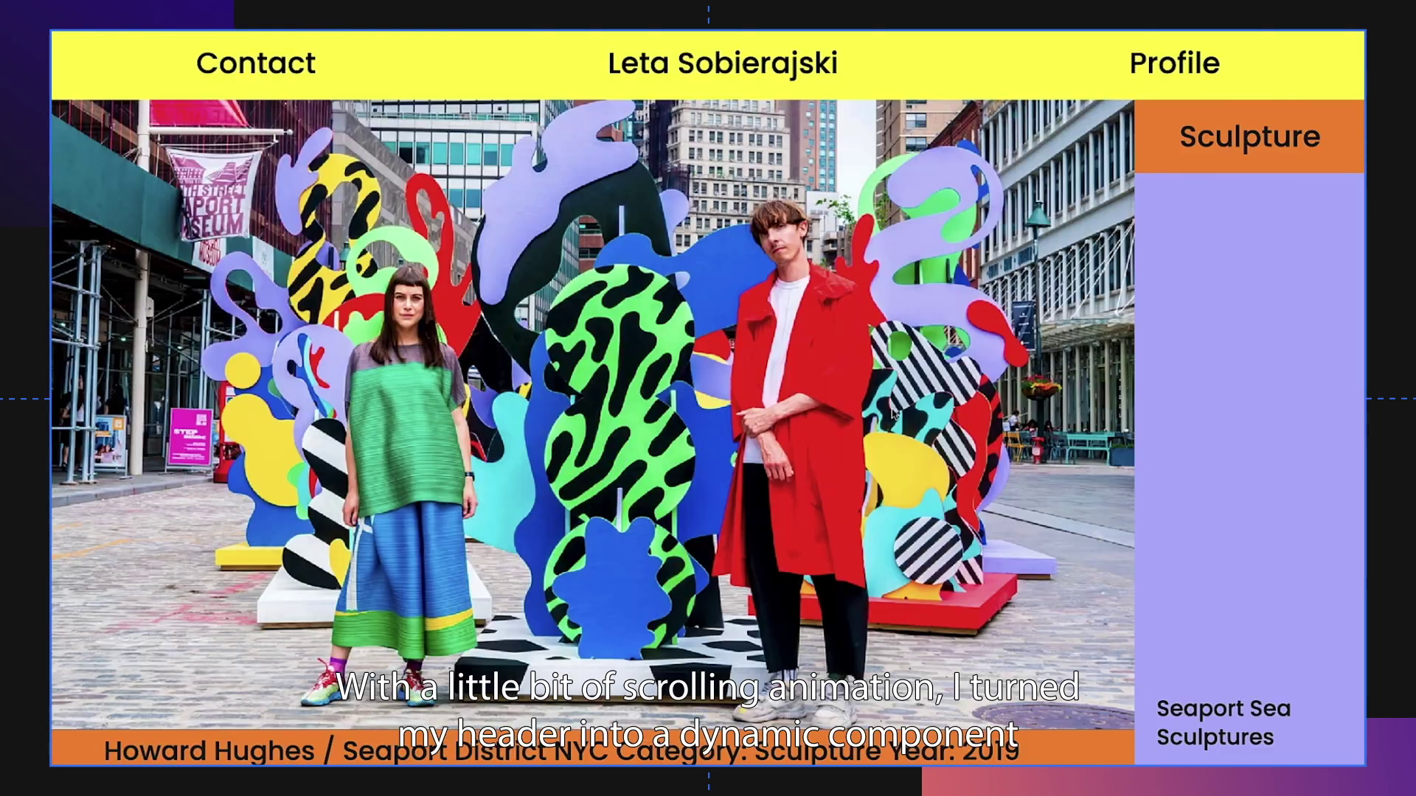
scroll(1362, 463, down, 20)
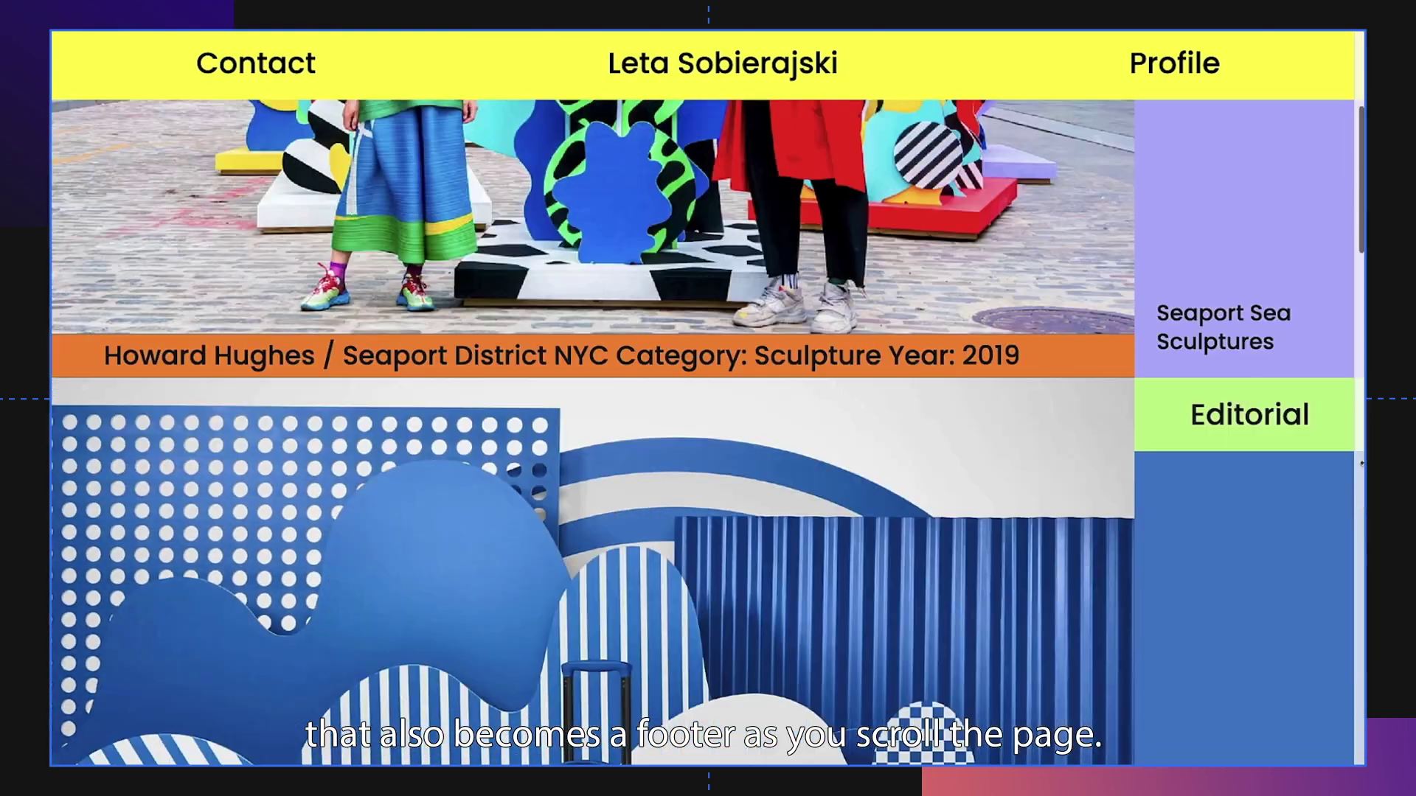
scroll(1362, 463, down, 15)
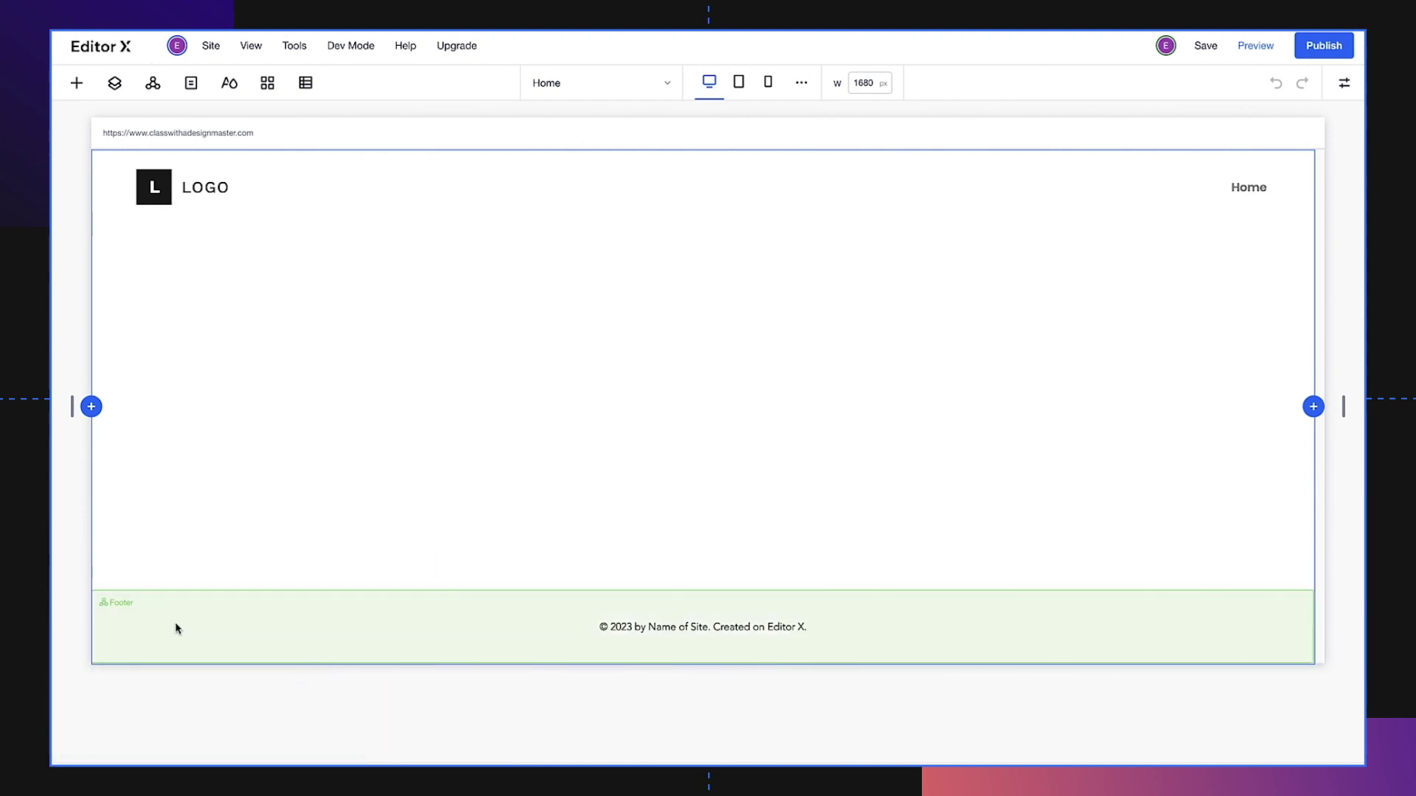
Step: Hide the footer and add a blank section to the page
right_click(176, 628)
click(180, 377)
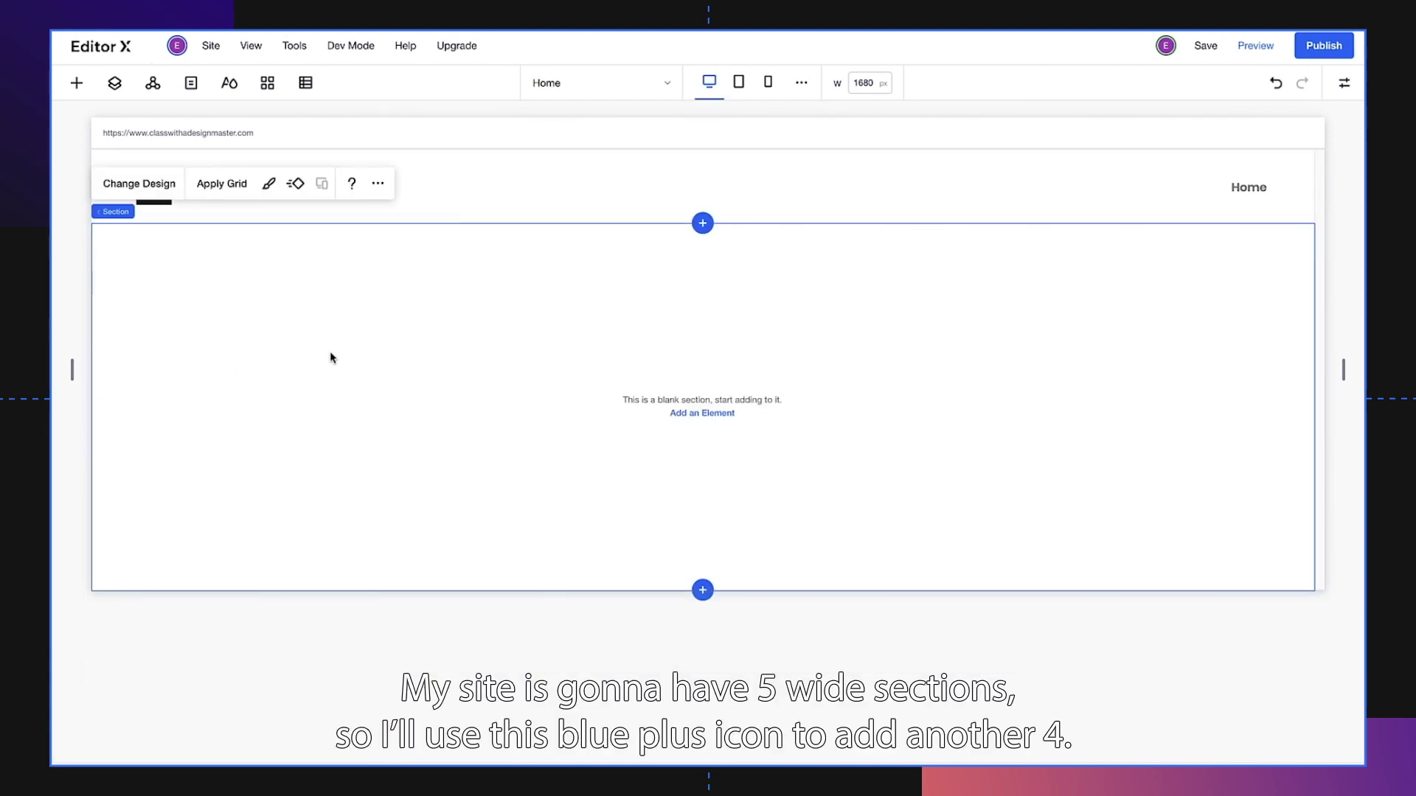
click(702, 225)
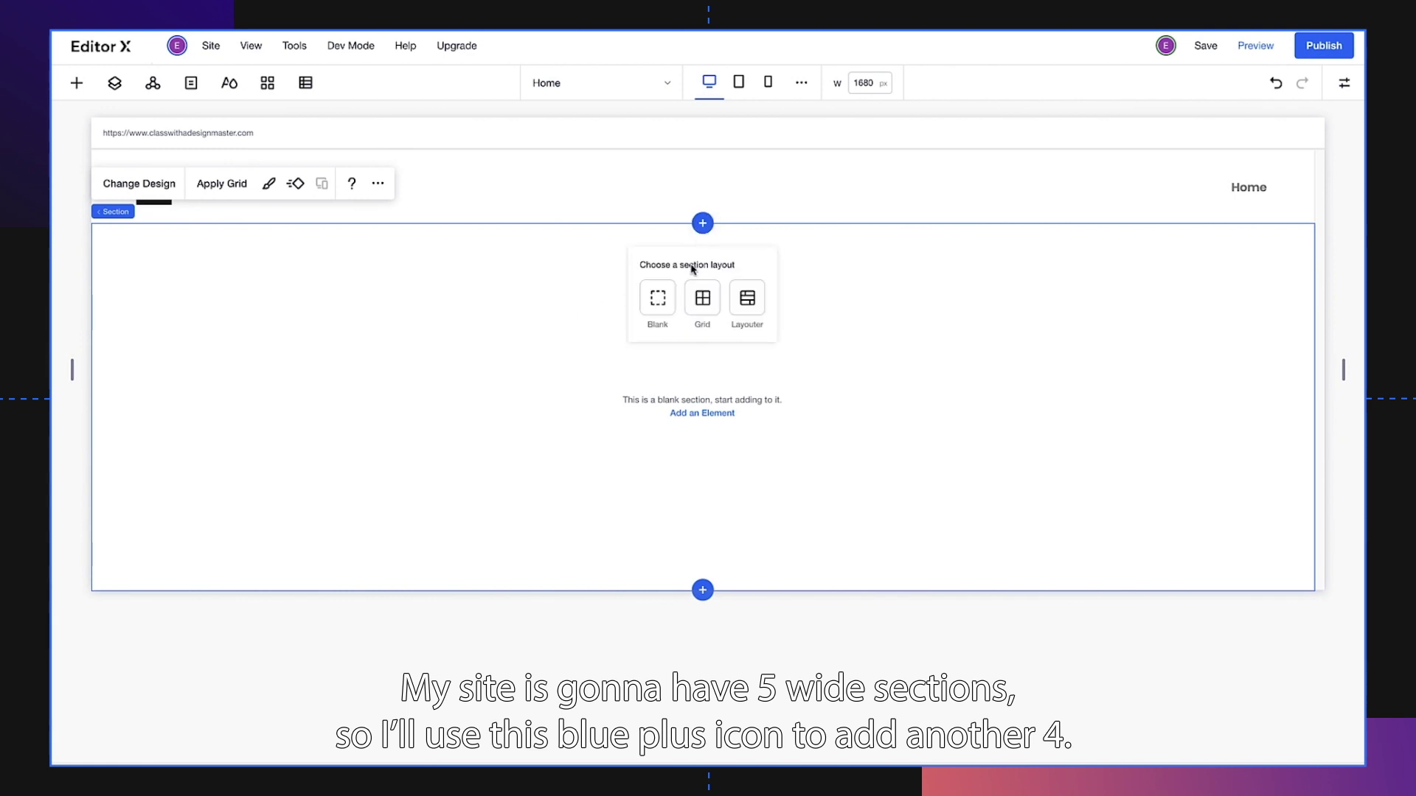
click(657, 297)
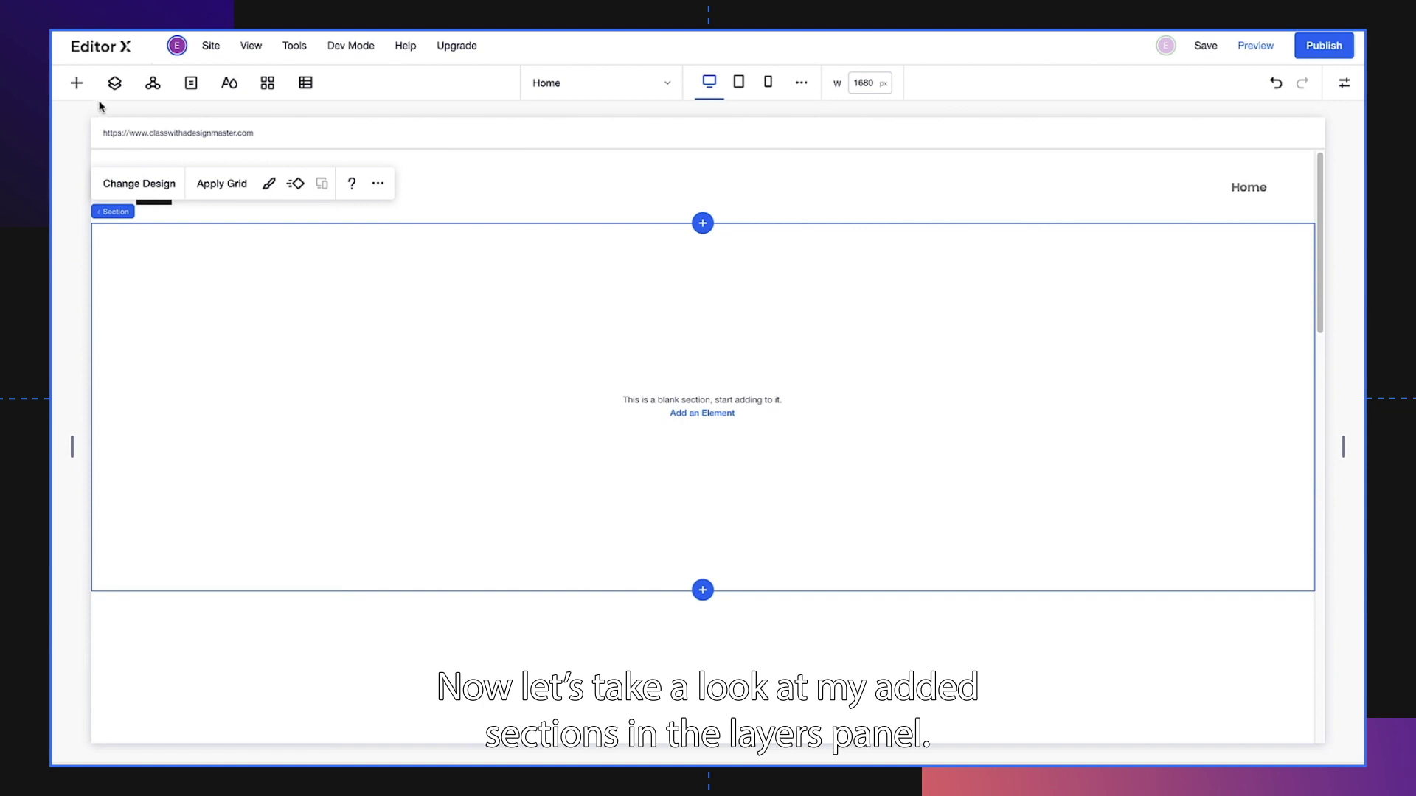
Step: In Layers, rename the last two sections Exhibition and Campaign
click(114, 84)
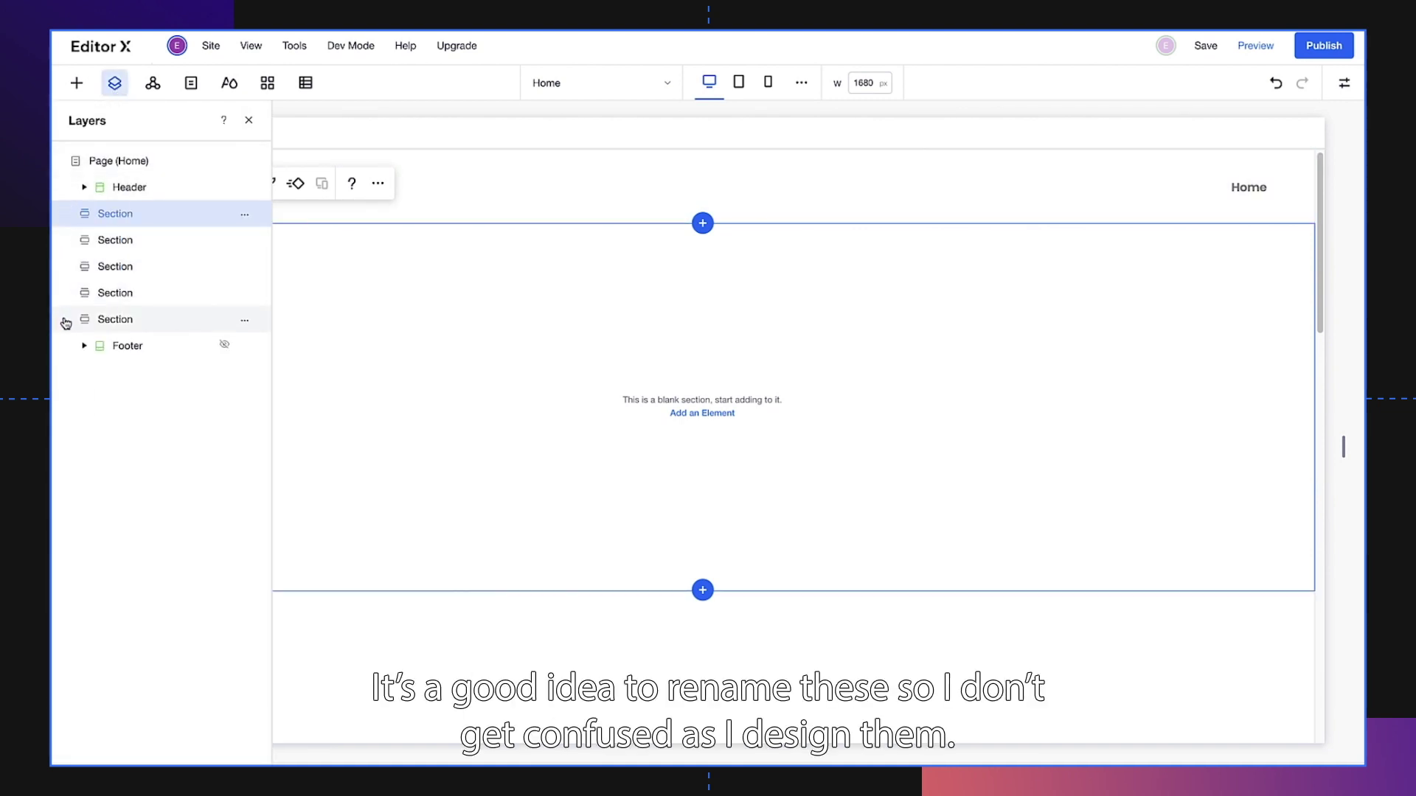
double_click(112, 320)
text(E)
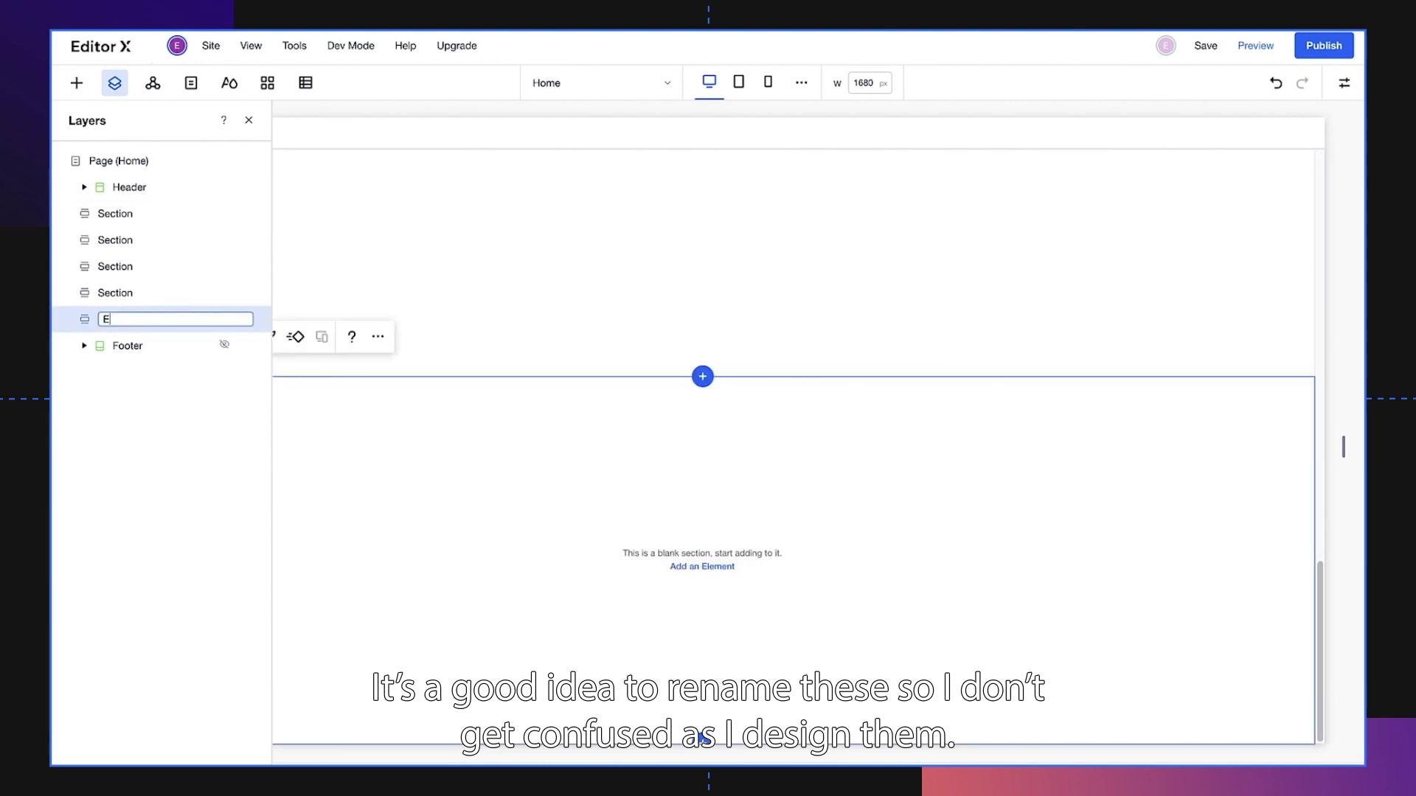
text(xhibition)
key(Return)
click(115, 293)
double_click(115, 293)
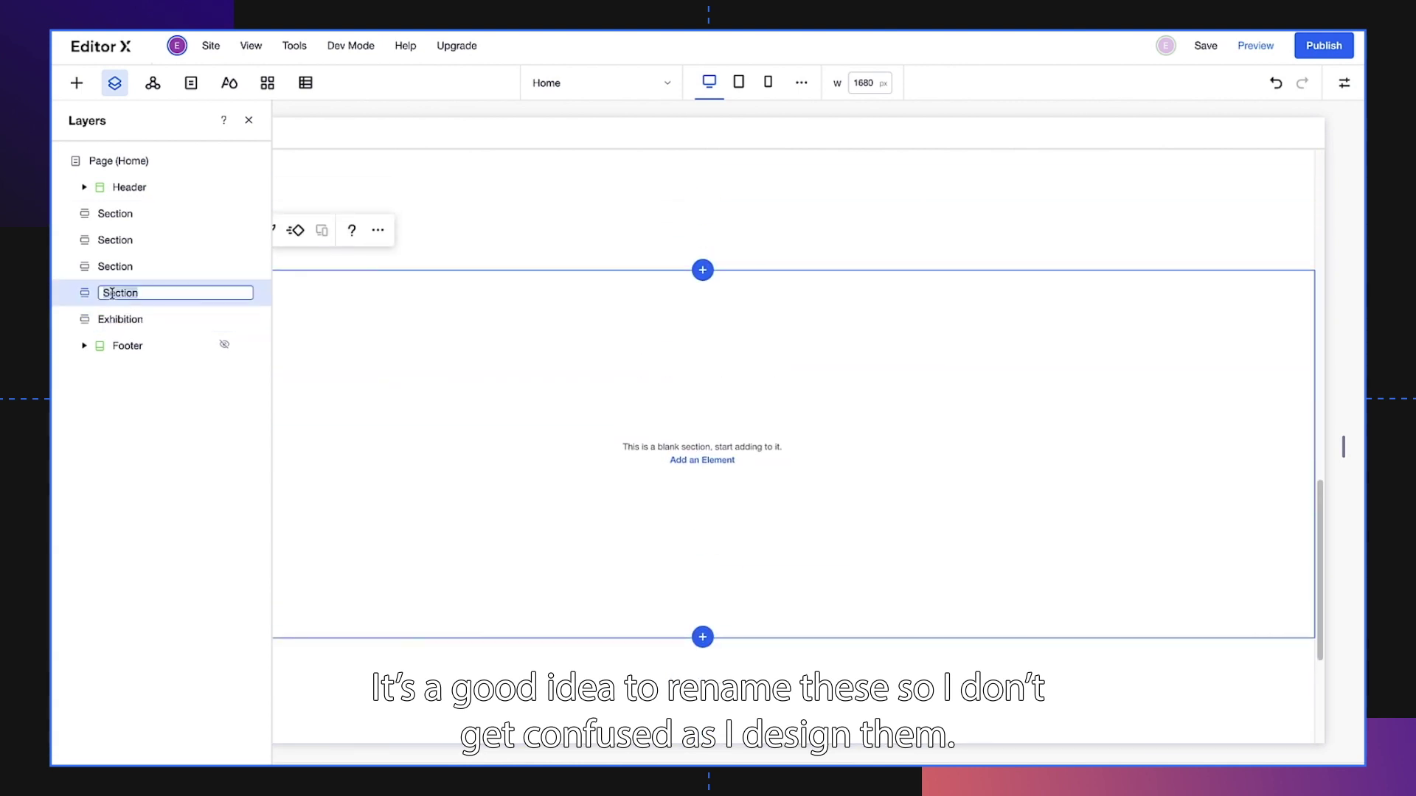
text(Campaign)
key(Return)
Step: Rename the remaining sections Installation, Editorial and Sculpture
double_click(115, 266)
text(Installation)
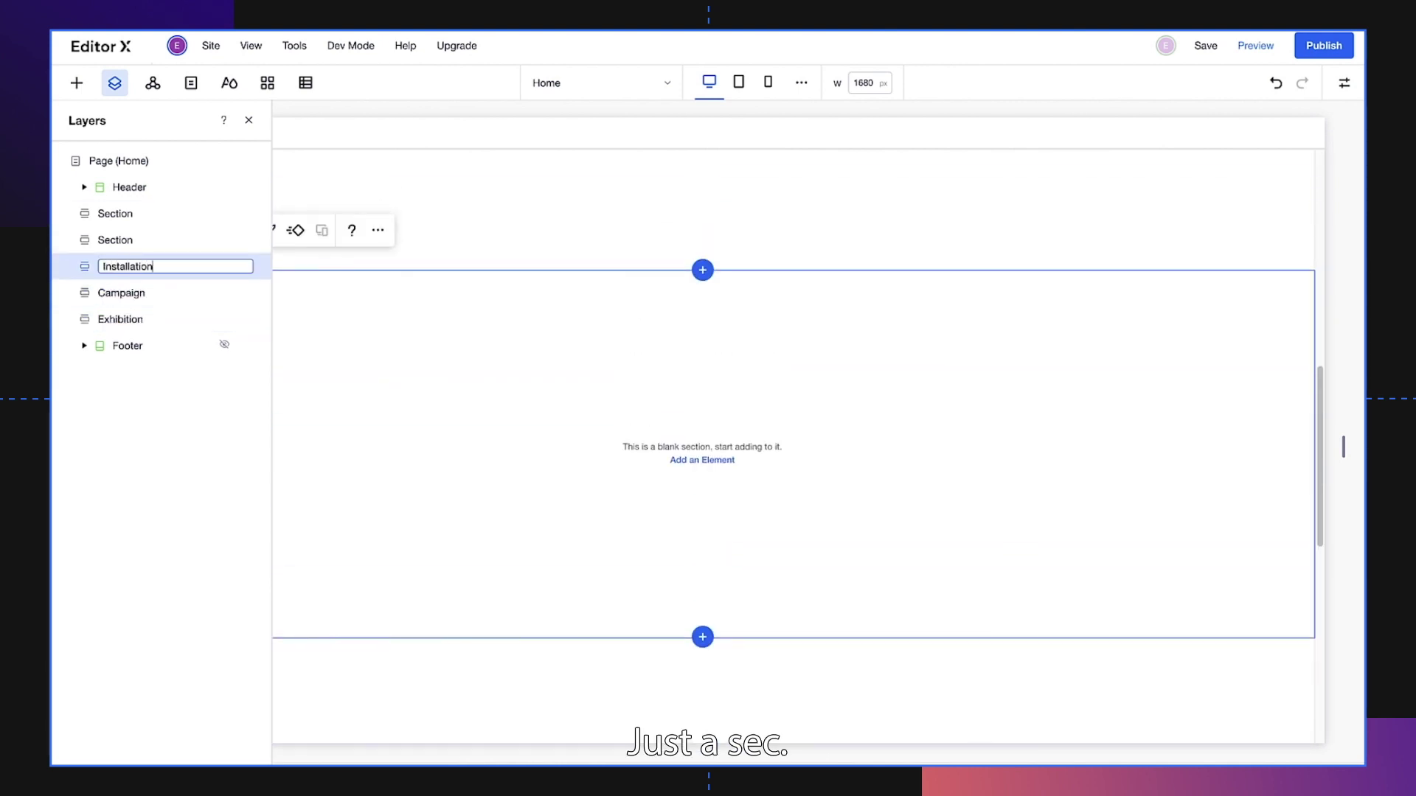
key(Return)
double_click(116, 241)
text(Editorial)
key(Return)
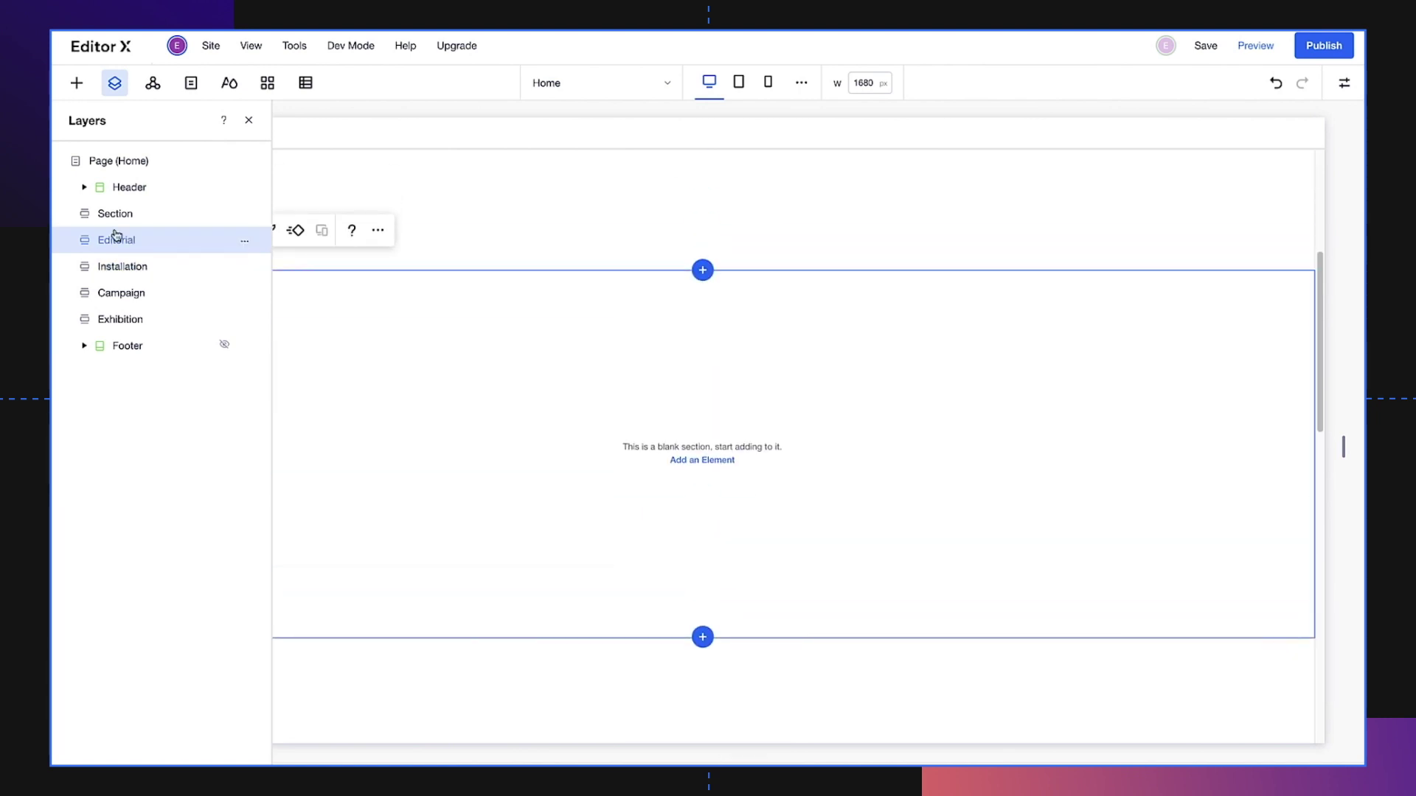
double_click(115, 213)
text(Sculpture)
key(Return)
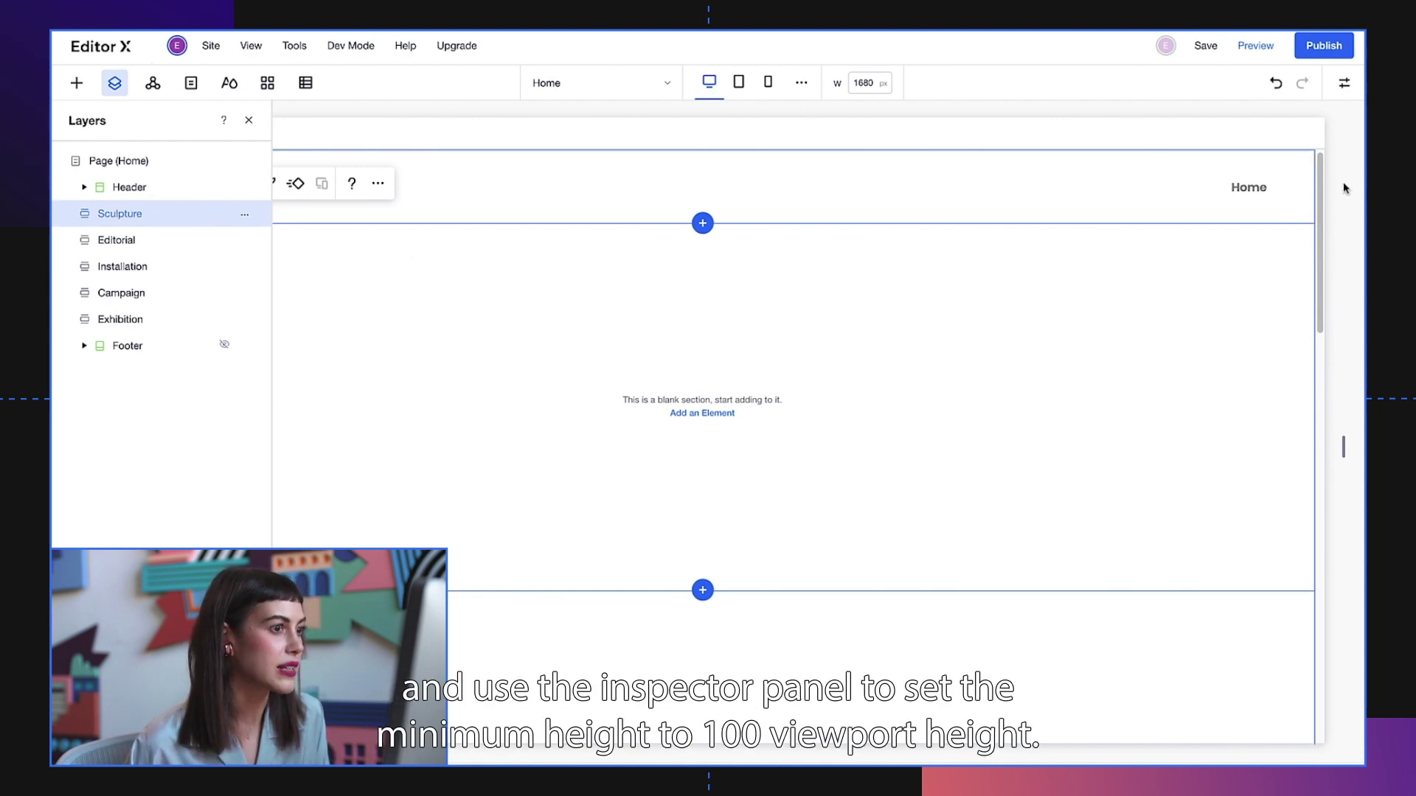
Step: Switch Sculpture's minimum height to viewport height and give Editorial a 100 vh minimum
click(1344, 84)
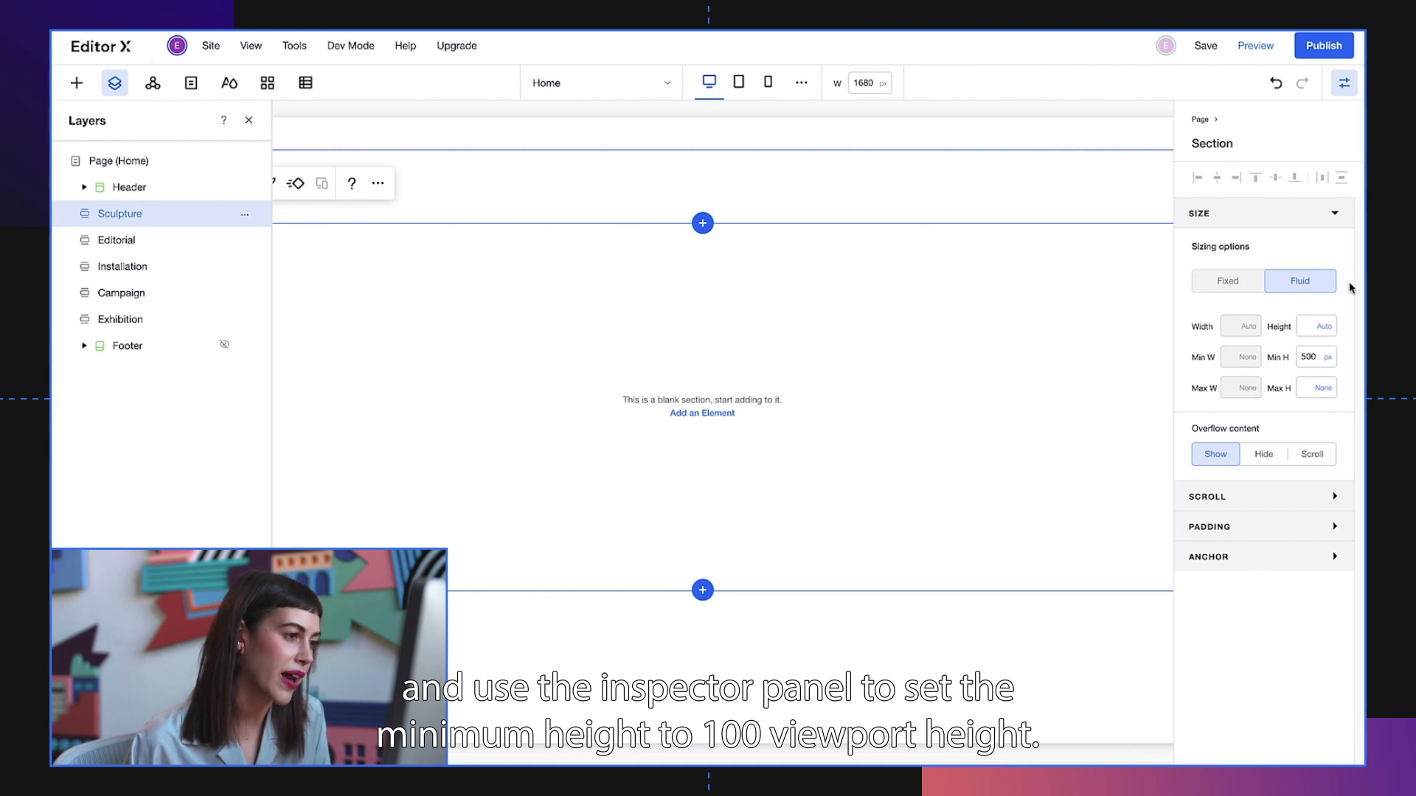
click(1329, 358)
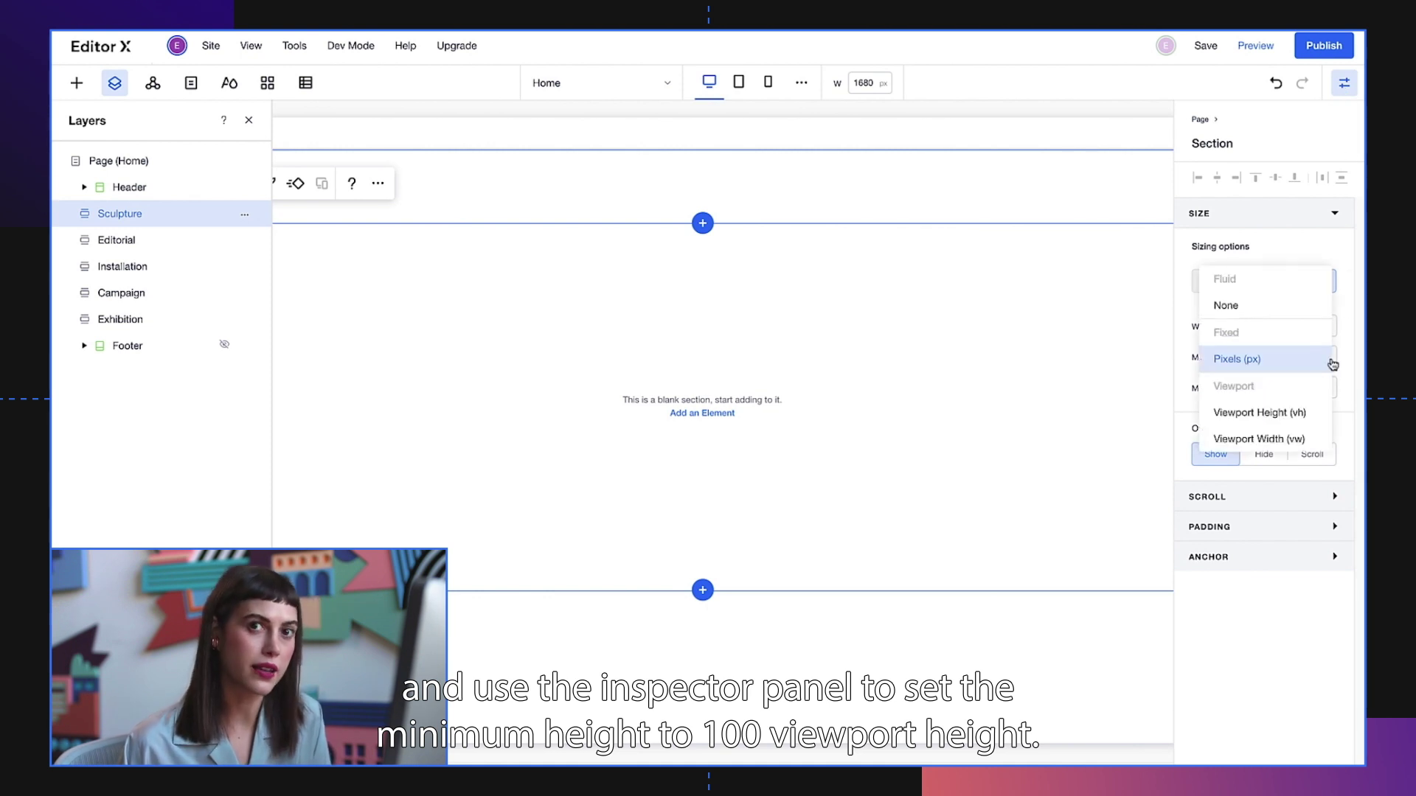
click(1298, 412)
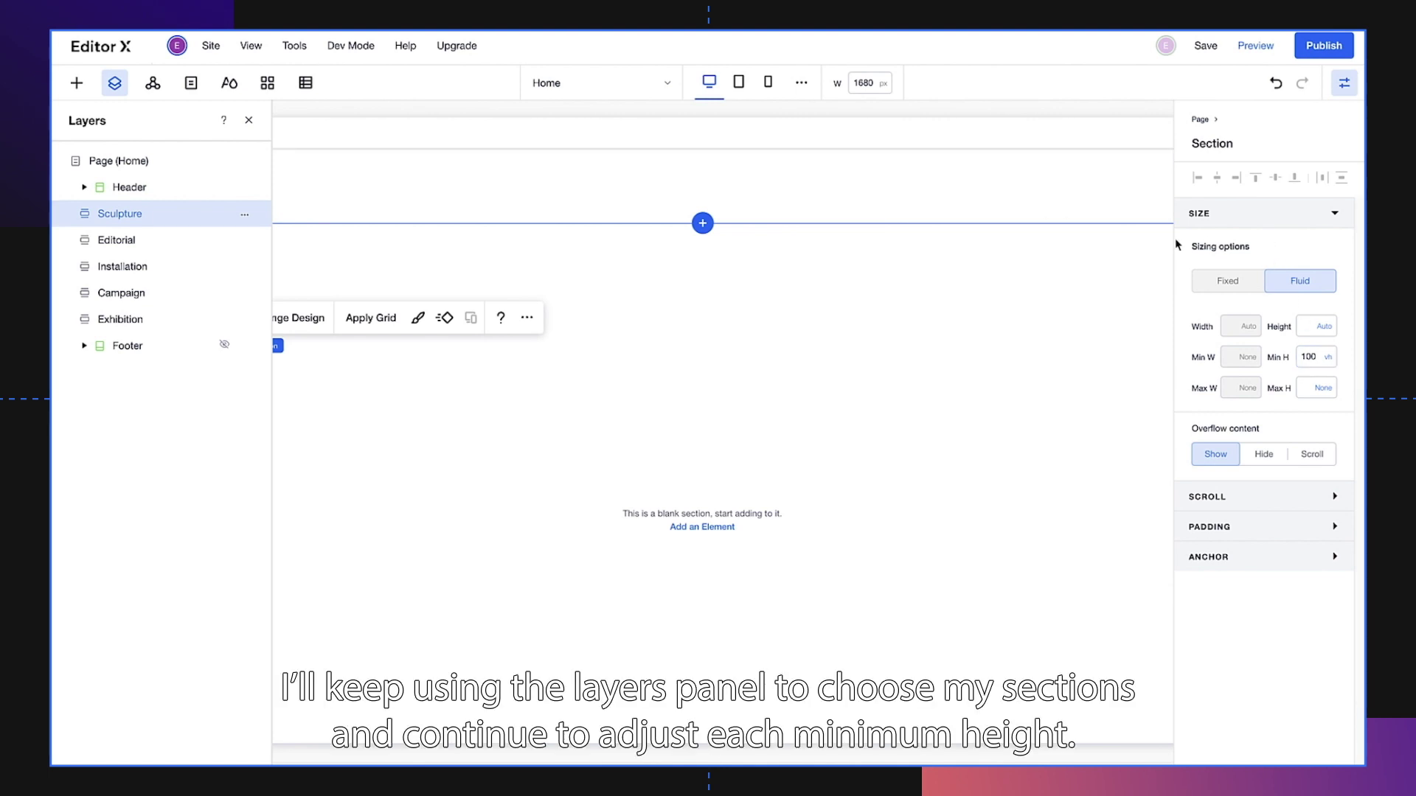
click(116, 242)
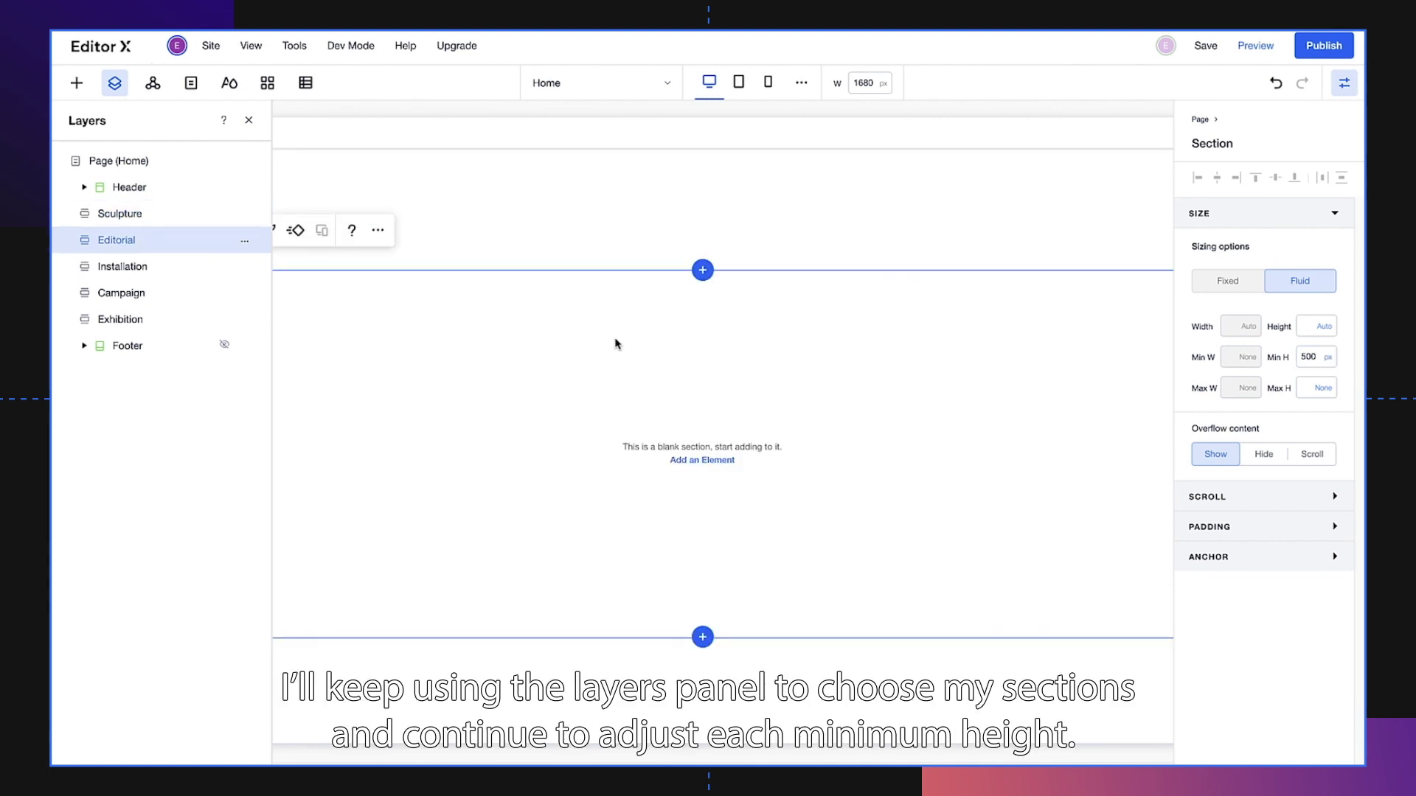
click(1312, 358)
key(Return)
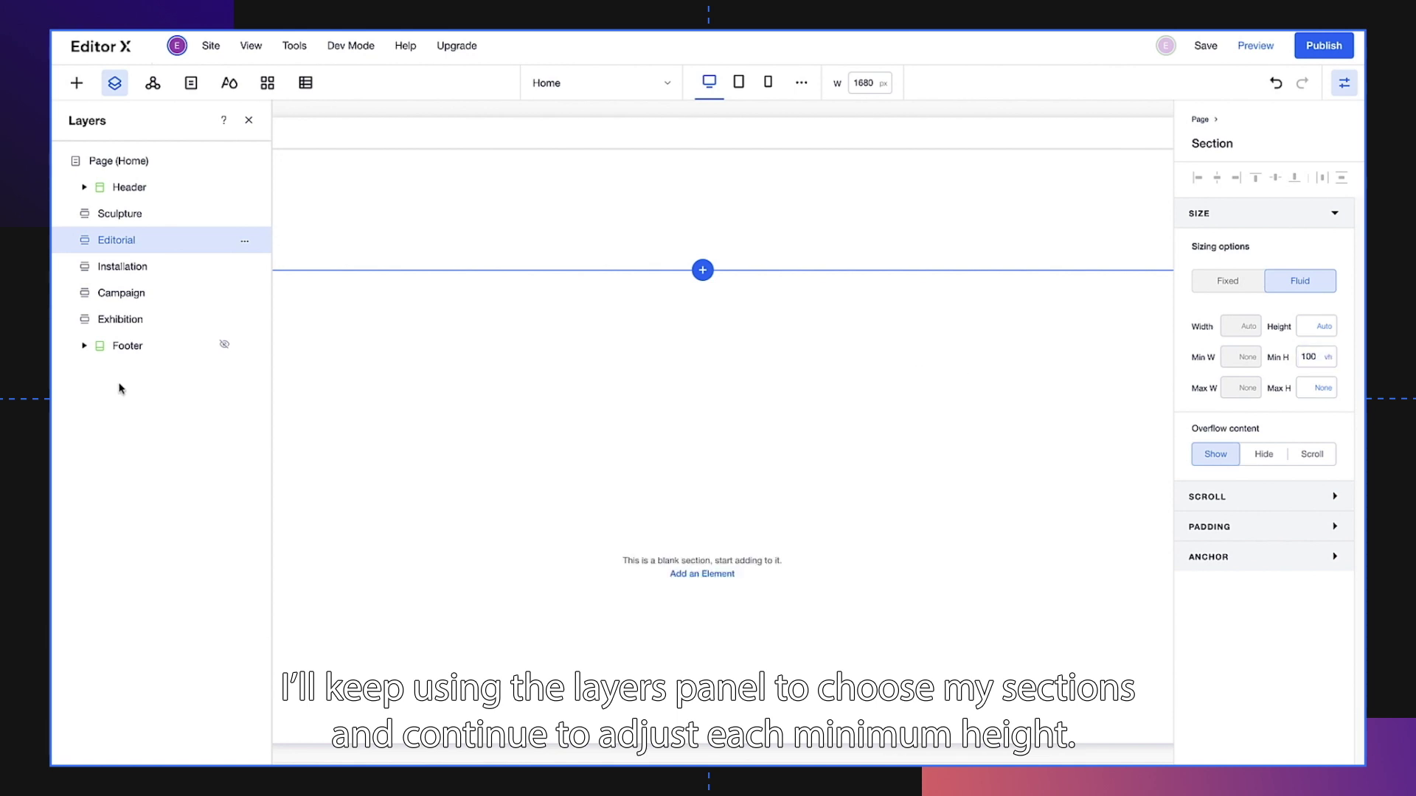
Step: Apply the 100 vh minimum height to the Installation, Campaign and Exhibition sections
click(121, 268)
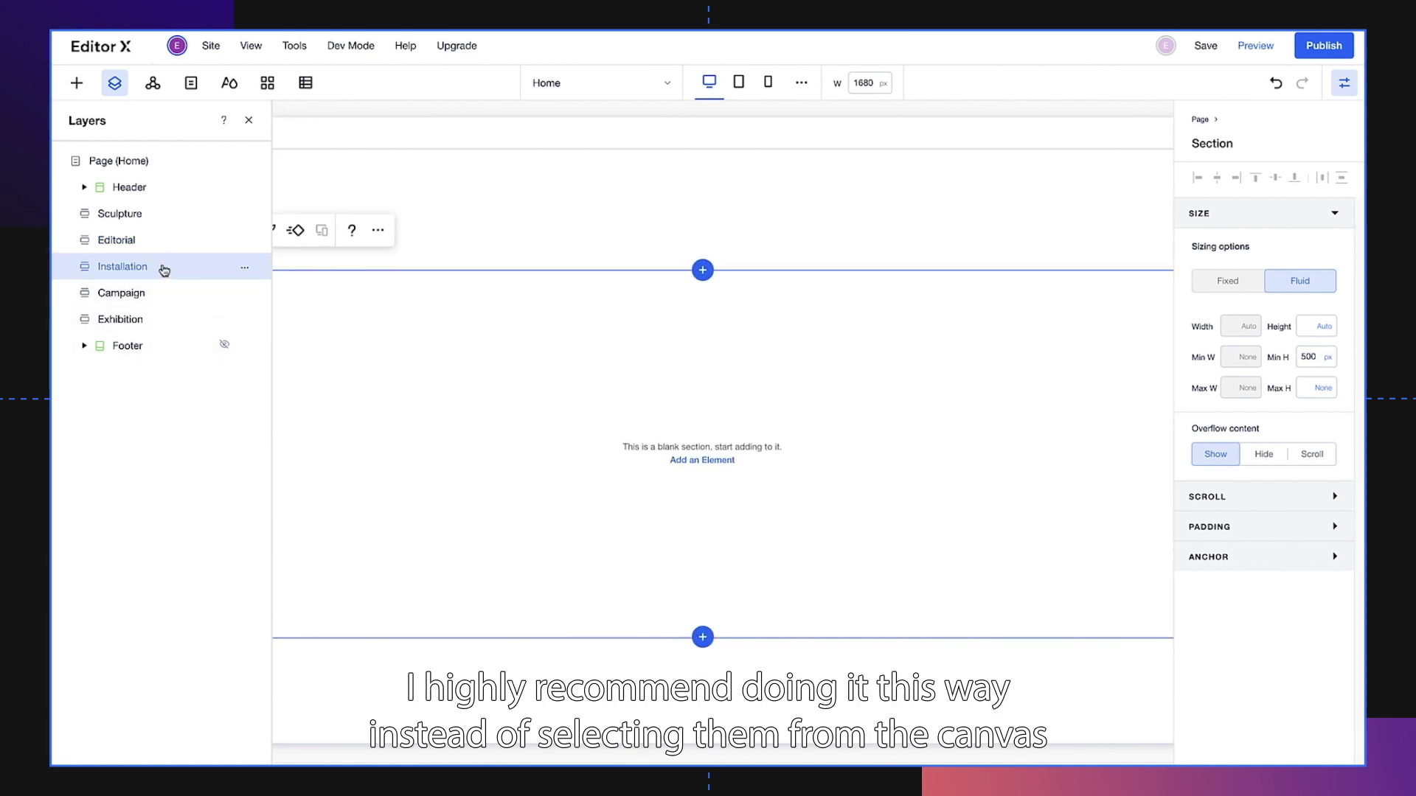
click(1308, 358)
key(Return)
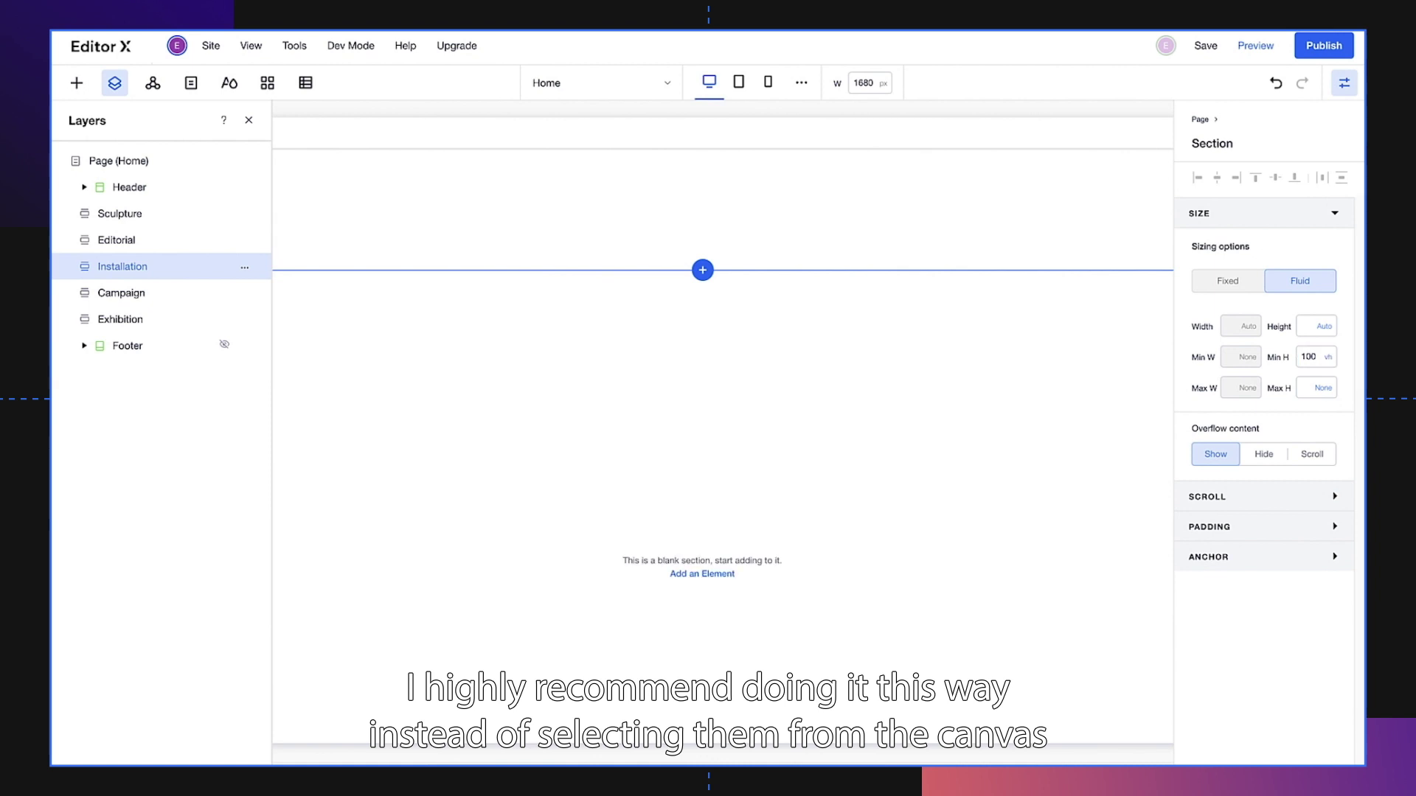
click(116, 293)
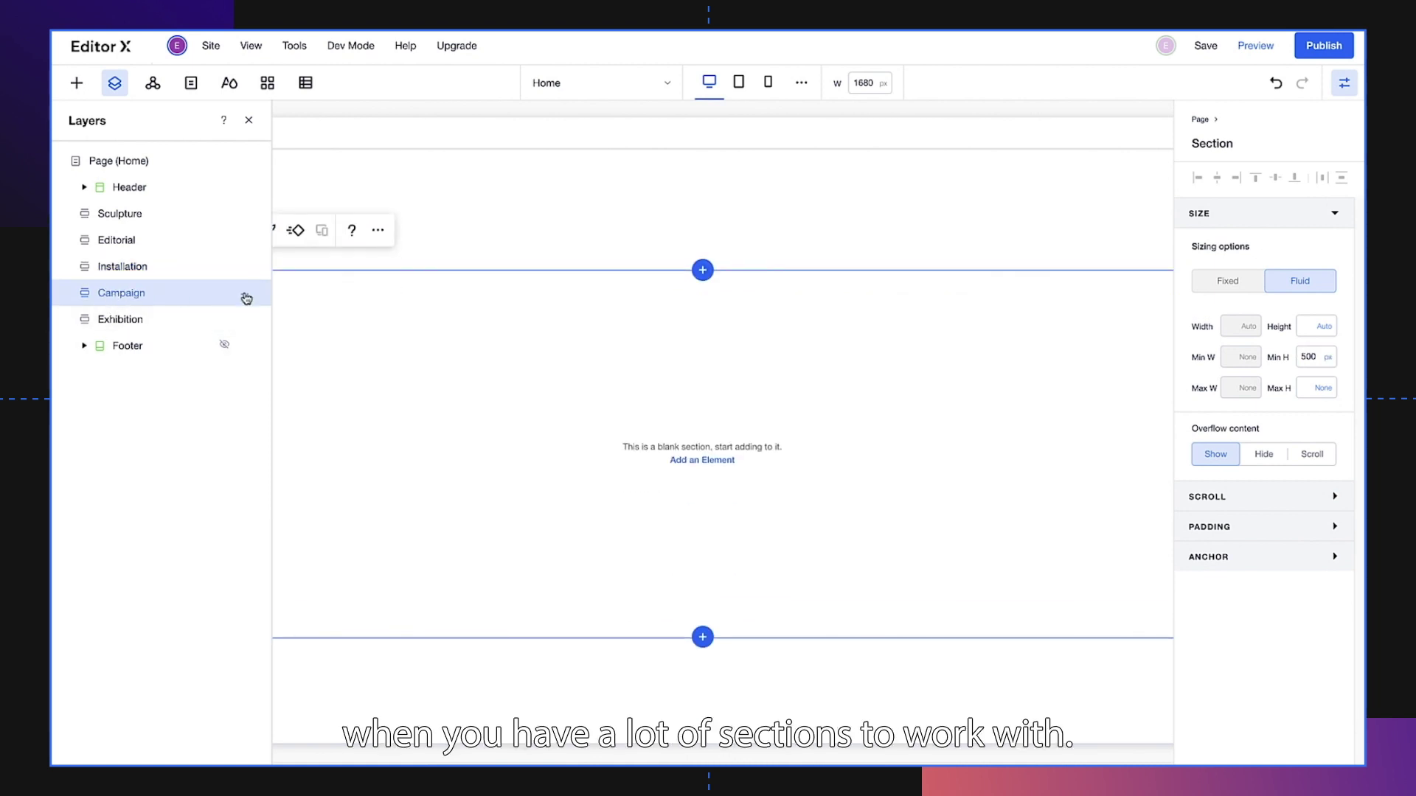
click(1309, 357)
text(100vh)
key(Return)
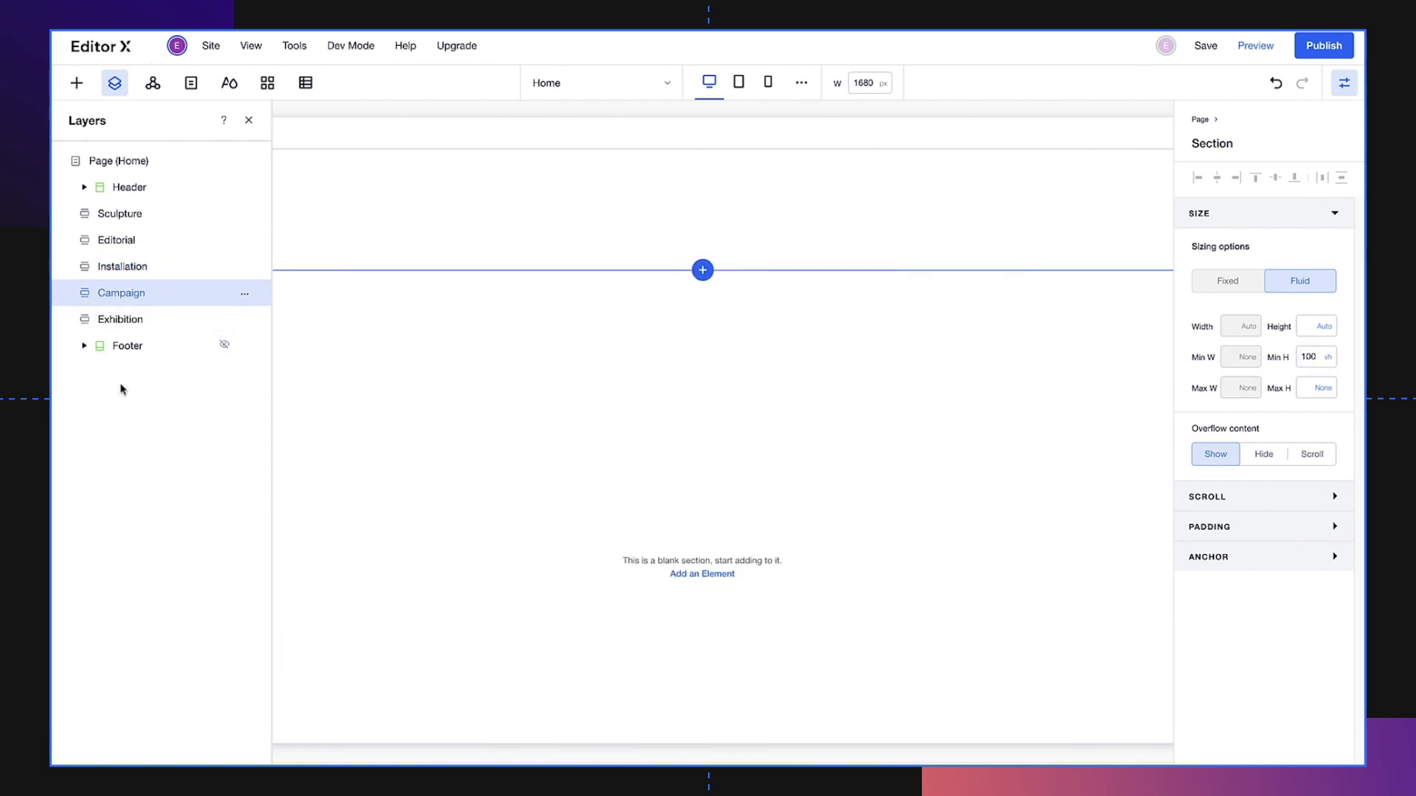
click(121, 319)
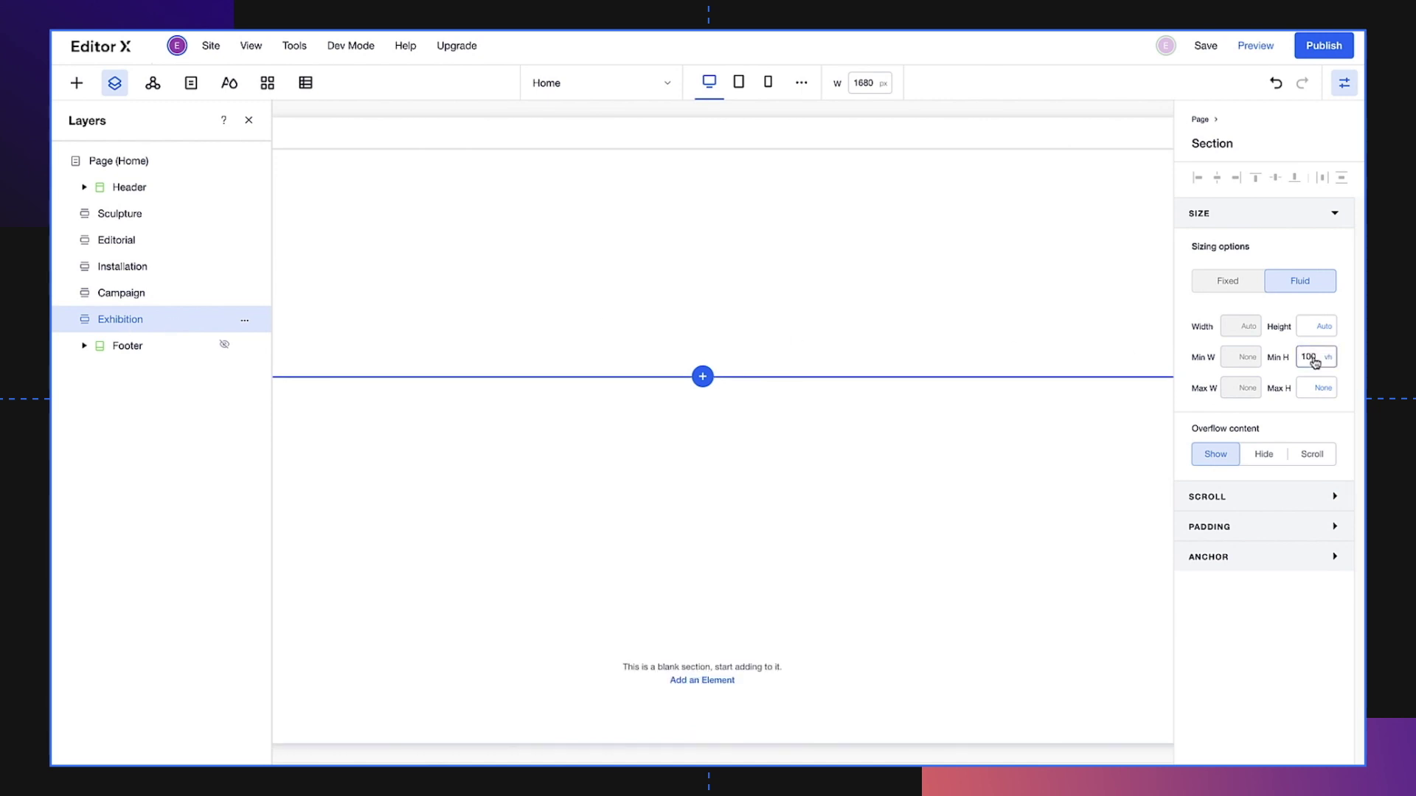
click(1344, 83)
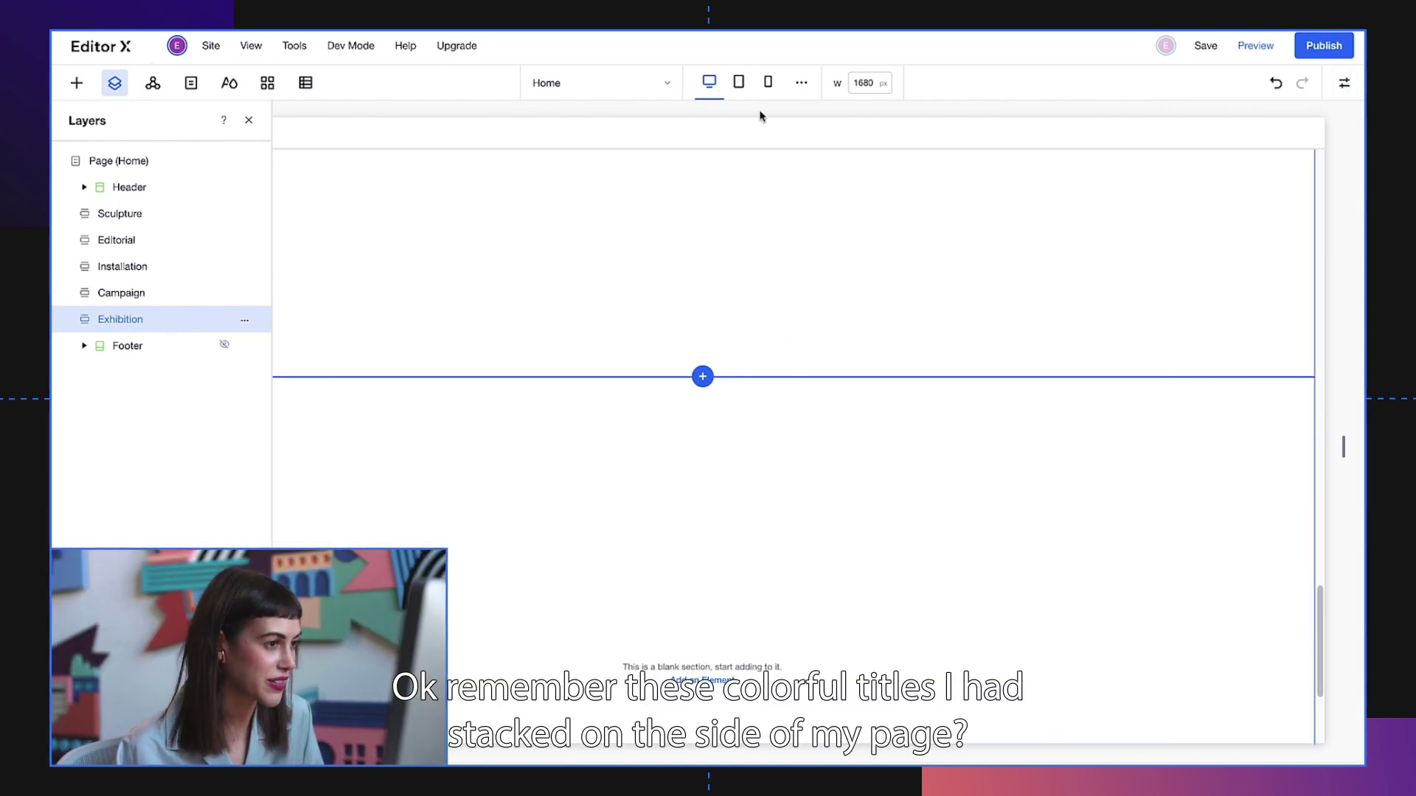
Step: Add a vertical section along the right side of the page
click(248, 120)
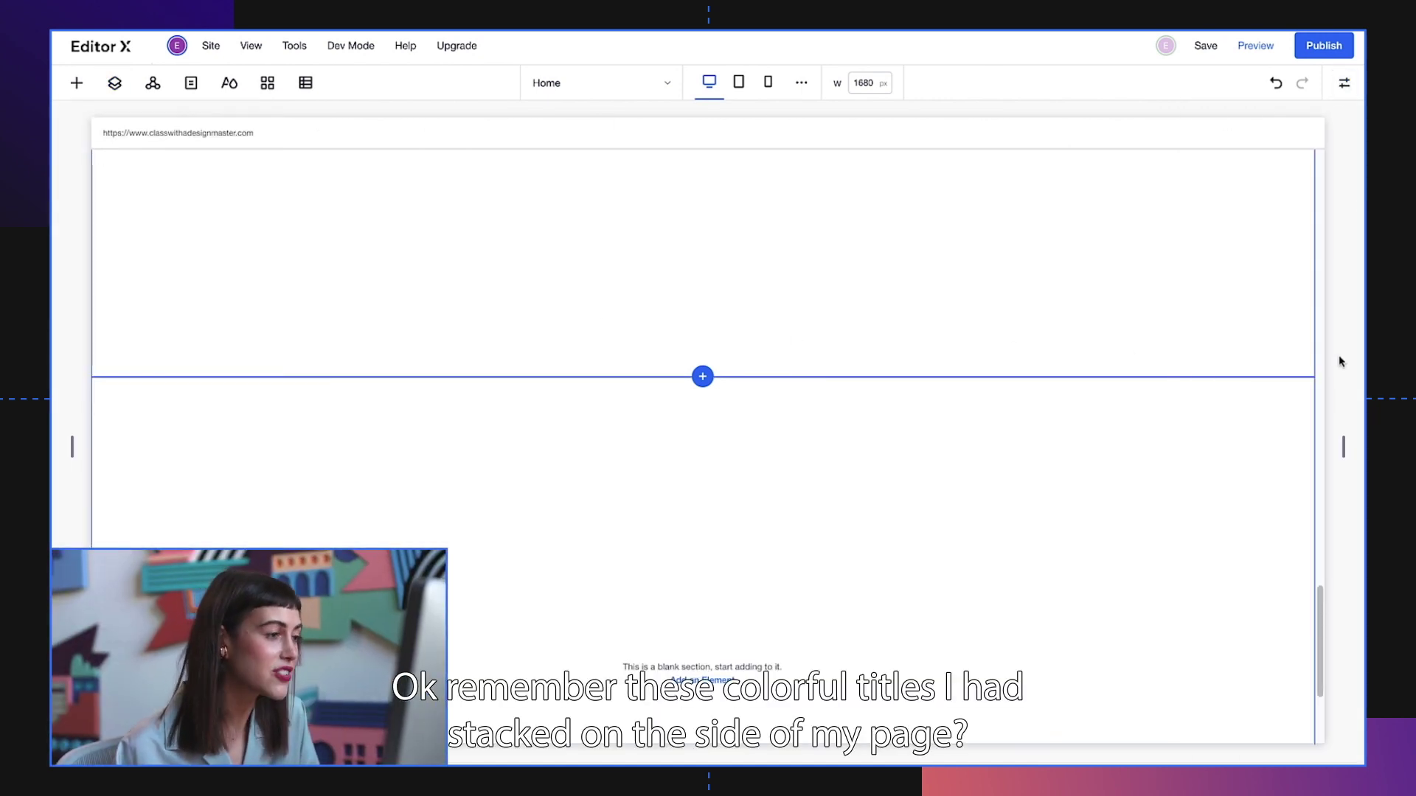
scroll(1341, 361, up, 5)
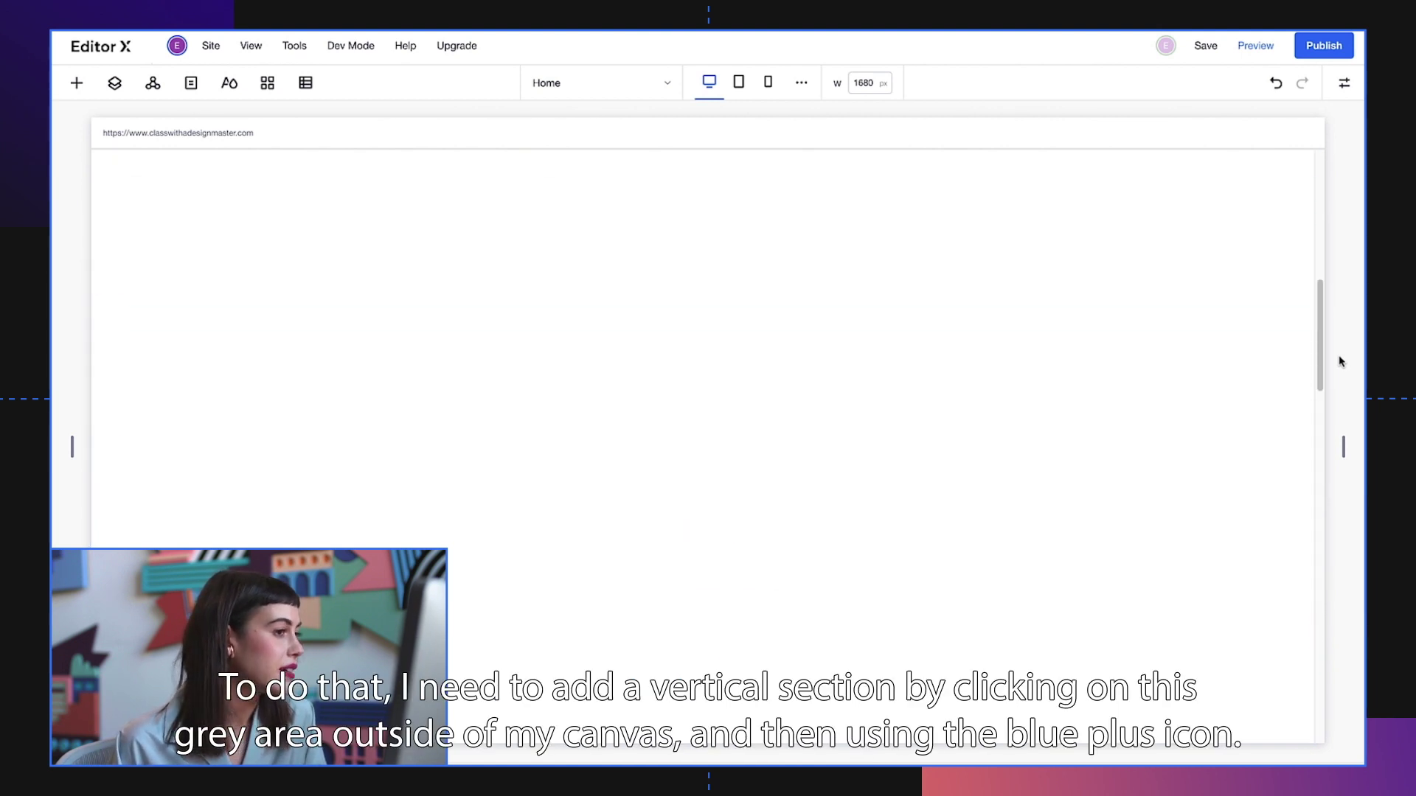
scroll(1341, 361, up, 5)
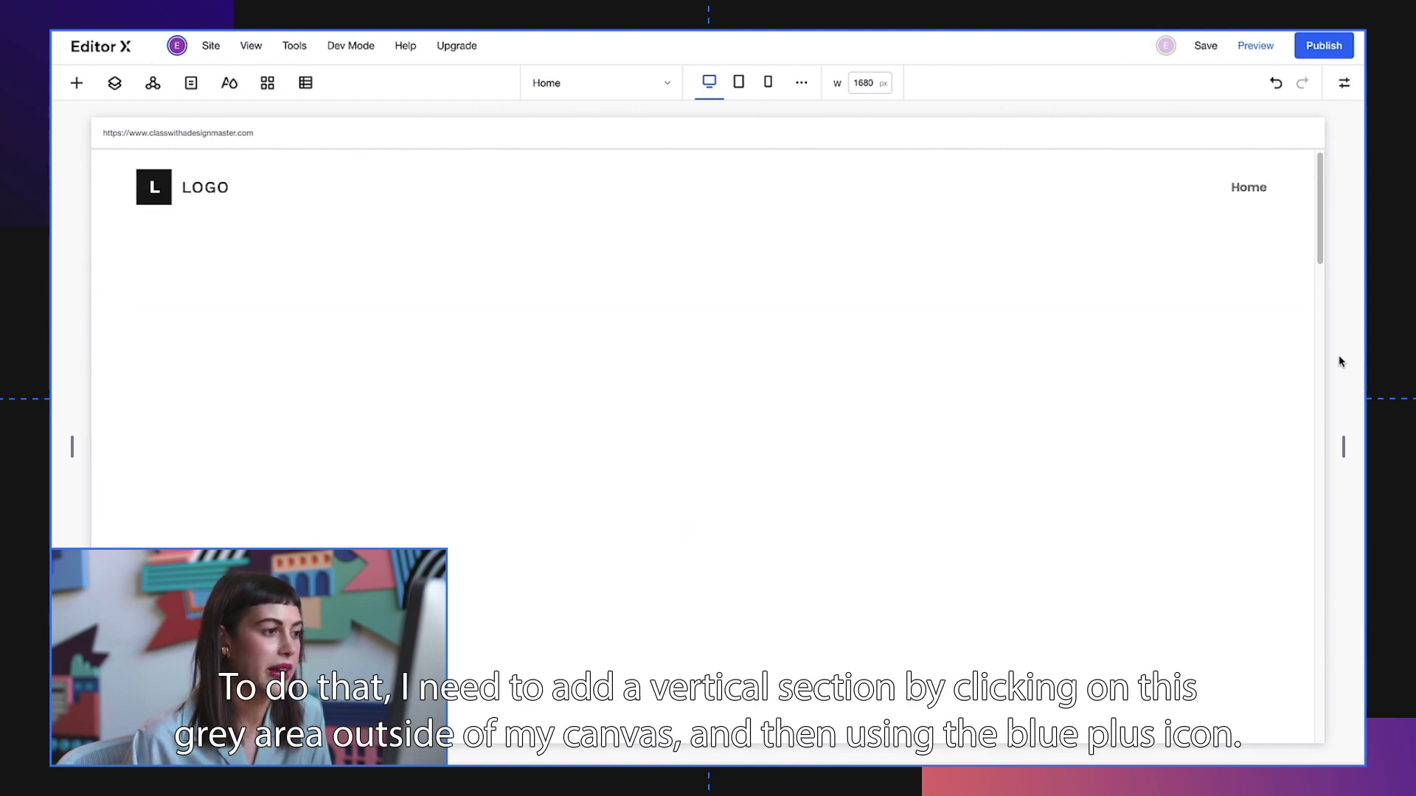
click(1341, 362)
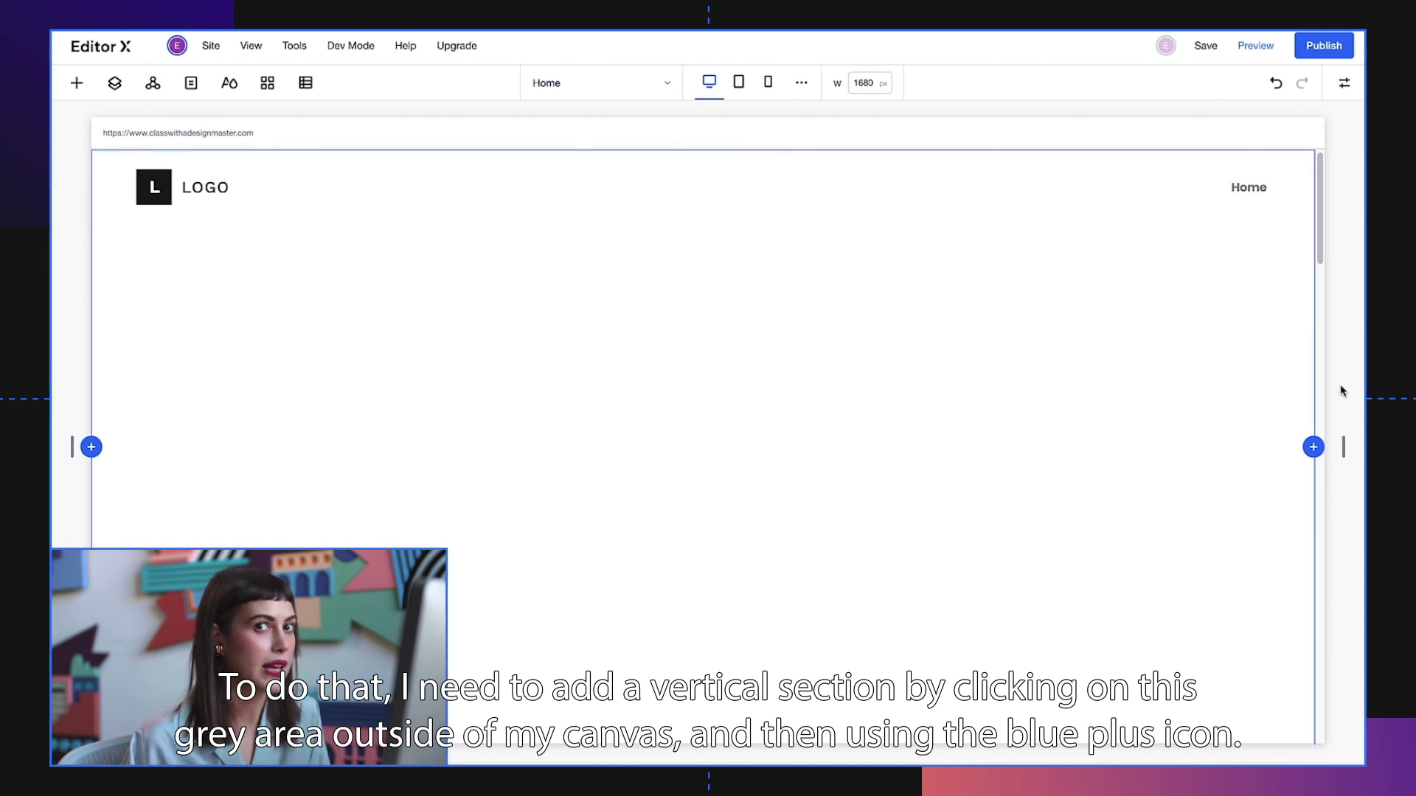
click(1315, 448)
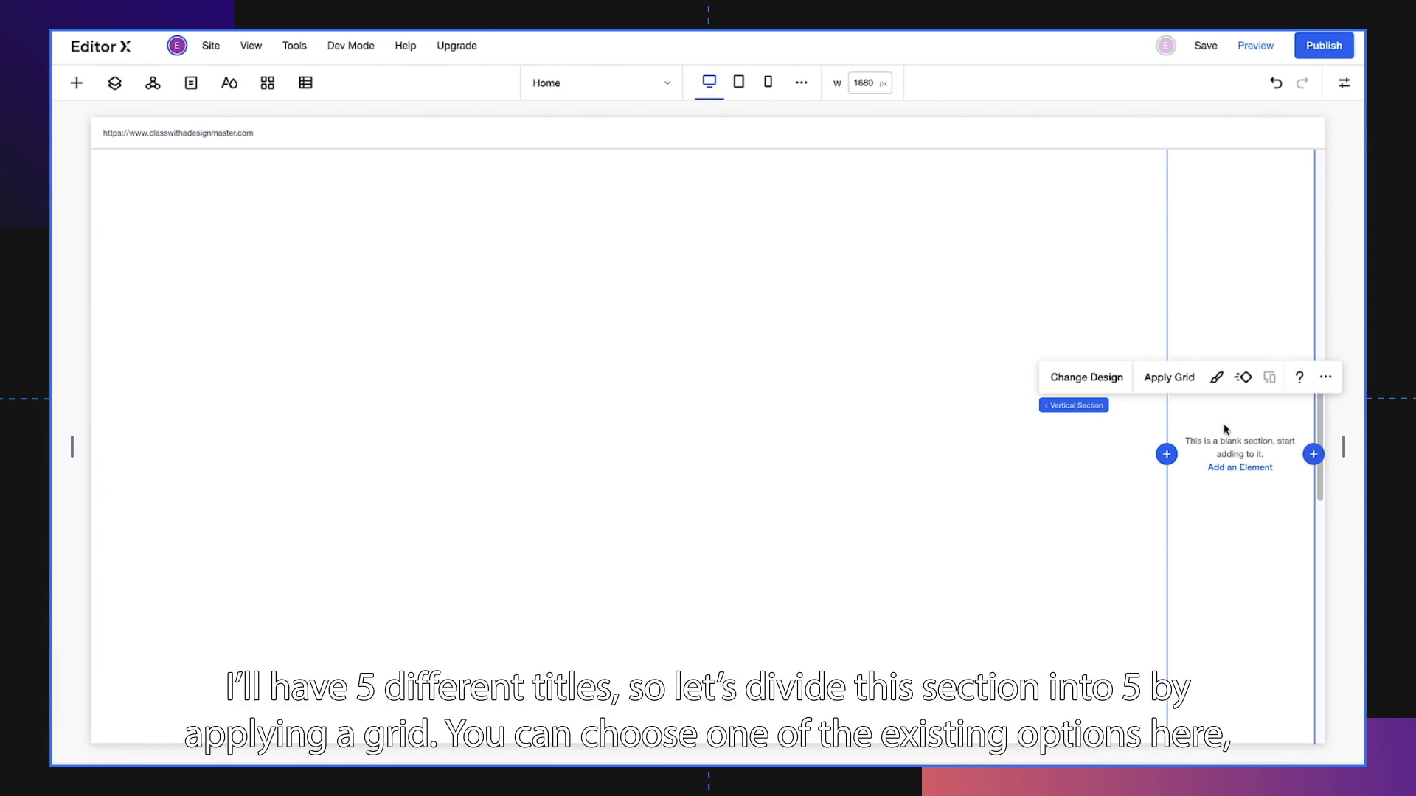
Step: Give the vertical section a custom 1-column by 5-row grid
click(1169, 389)
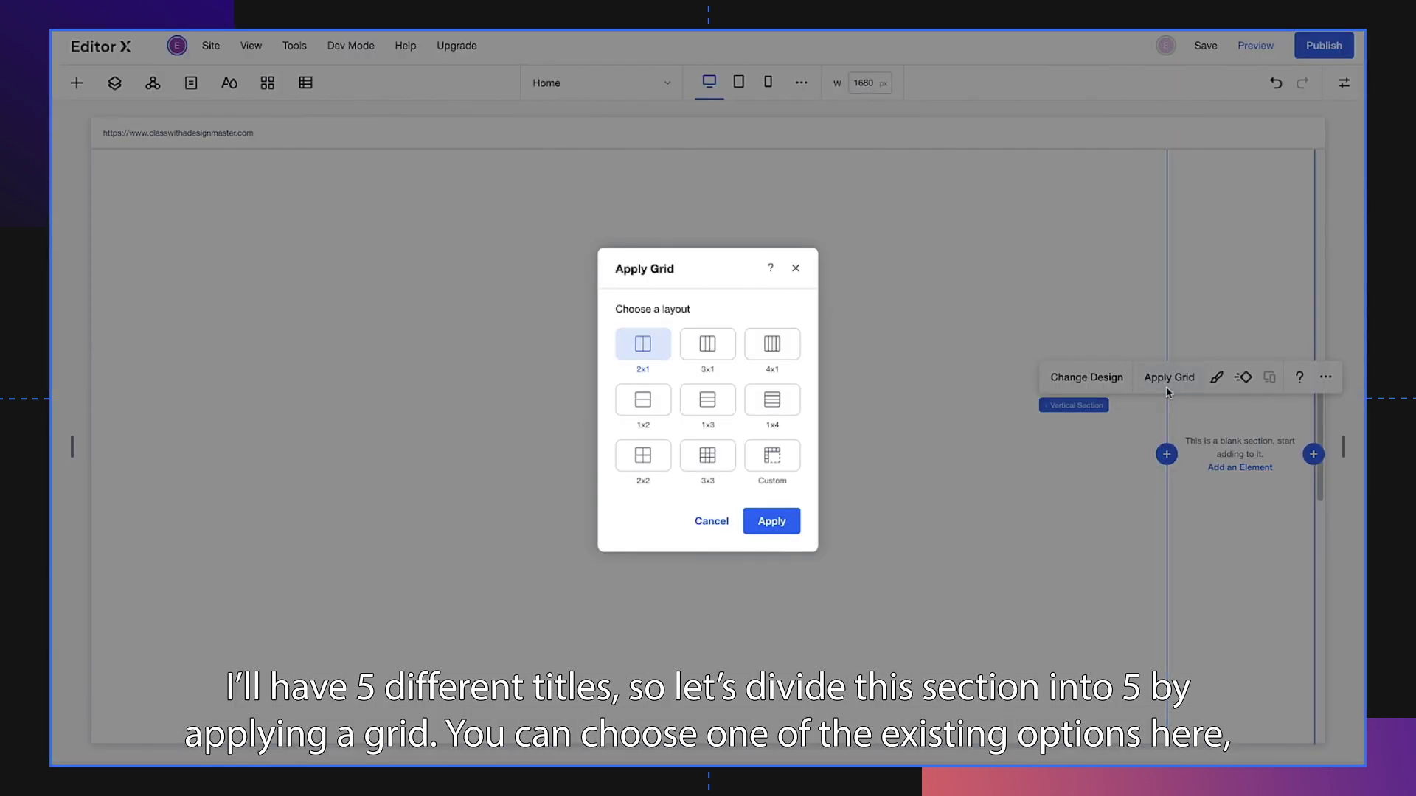
click(774, 469)
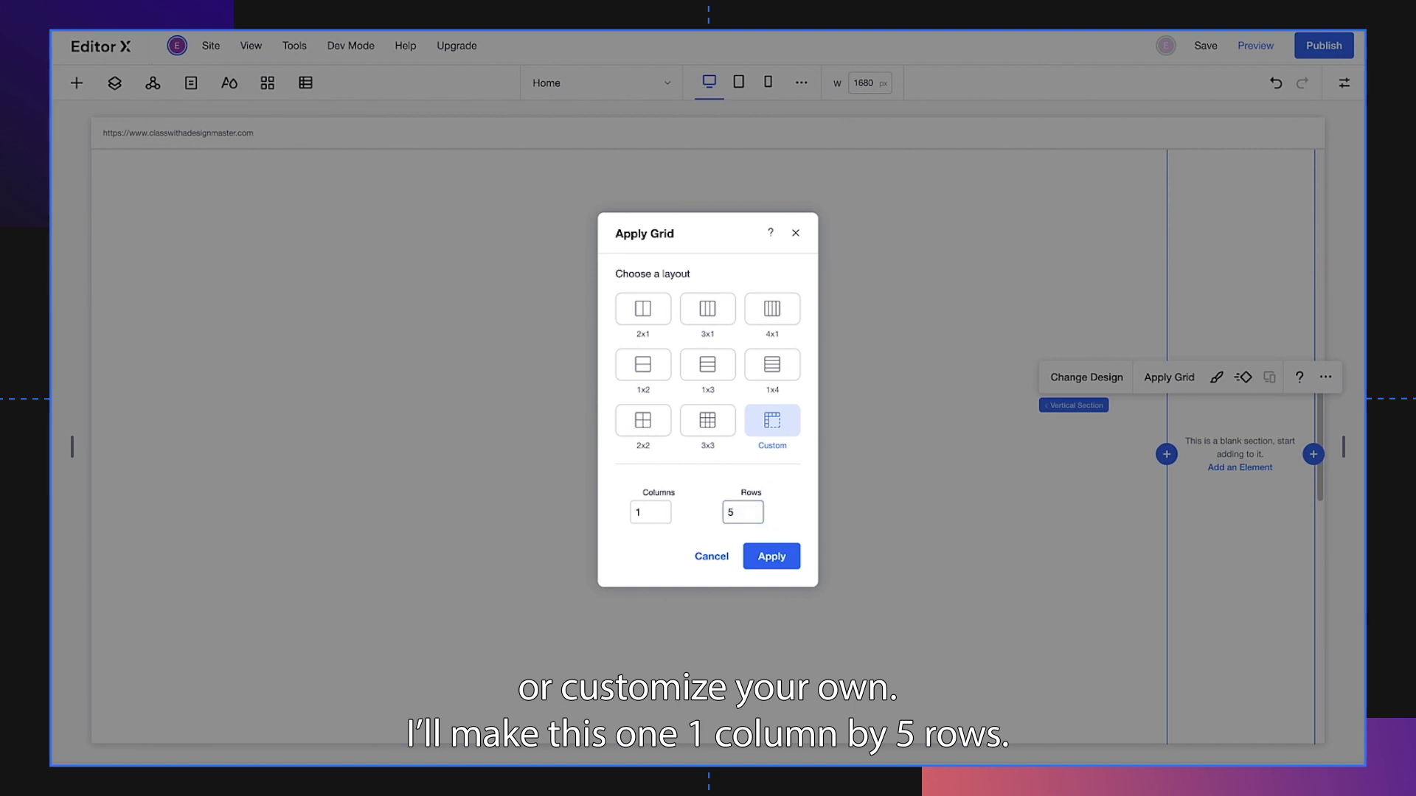
click(772, 556)
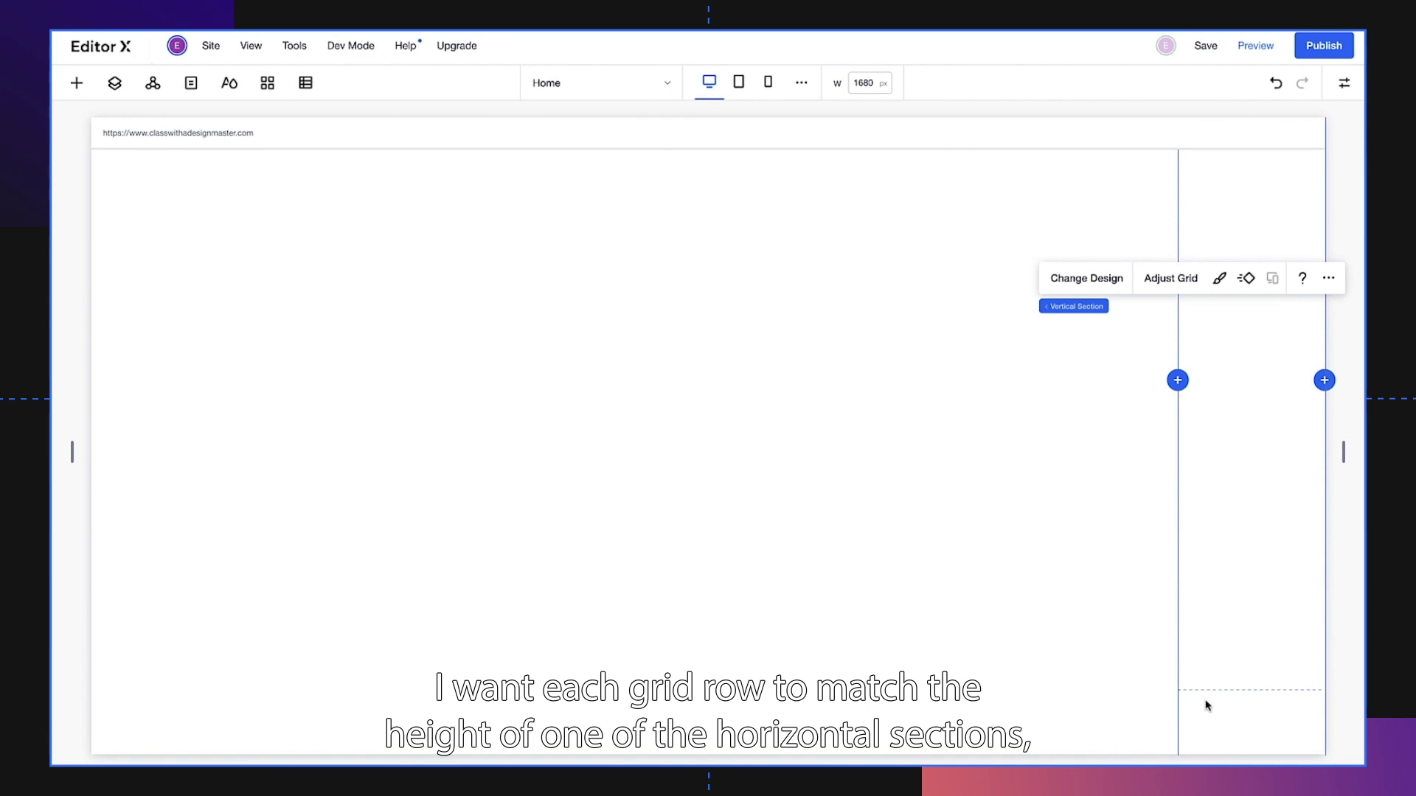
Step: Set every grid row height to 100vh
scroll(1071, 544, down, 5)
click(1156, 352)
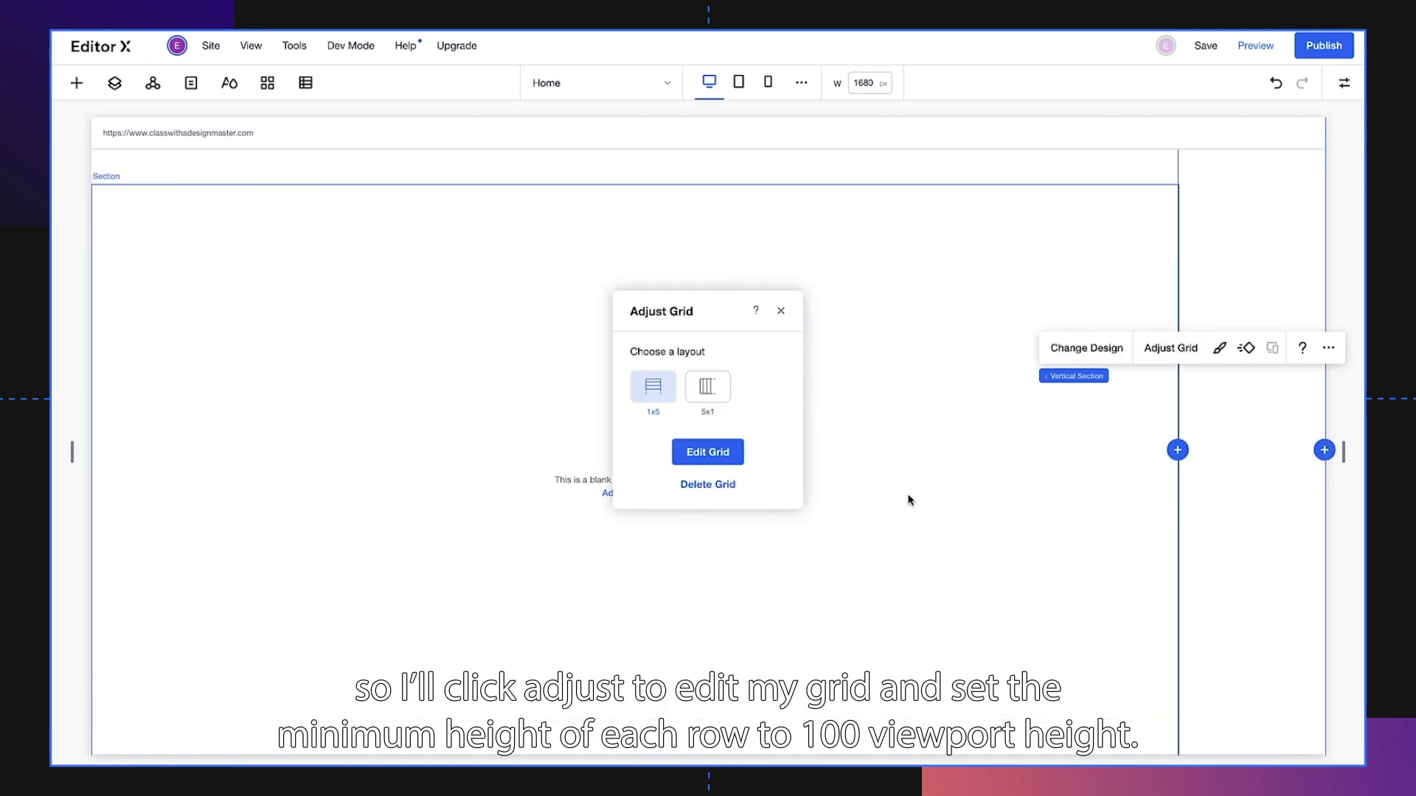
click(719, 453)
click(1148, 452)
click(1186, 490)
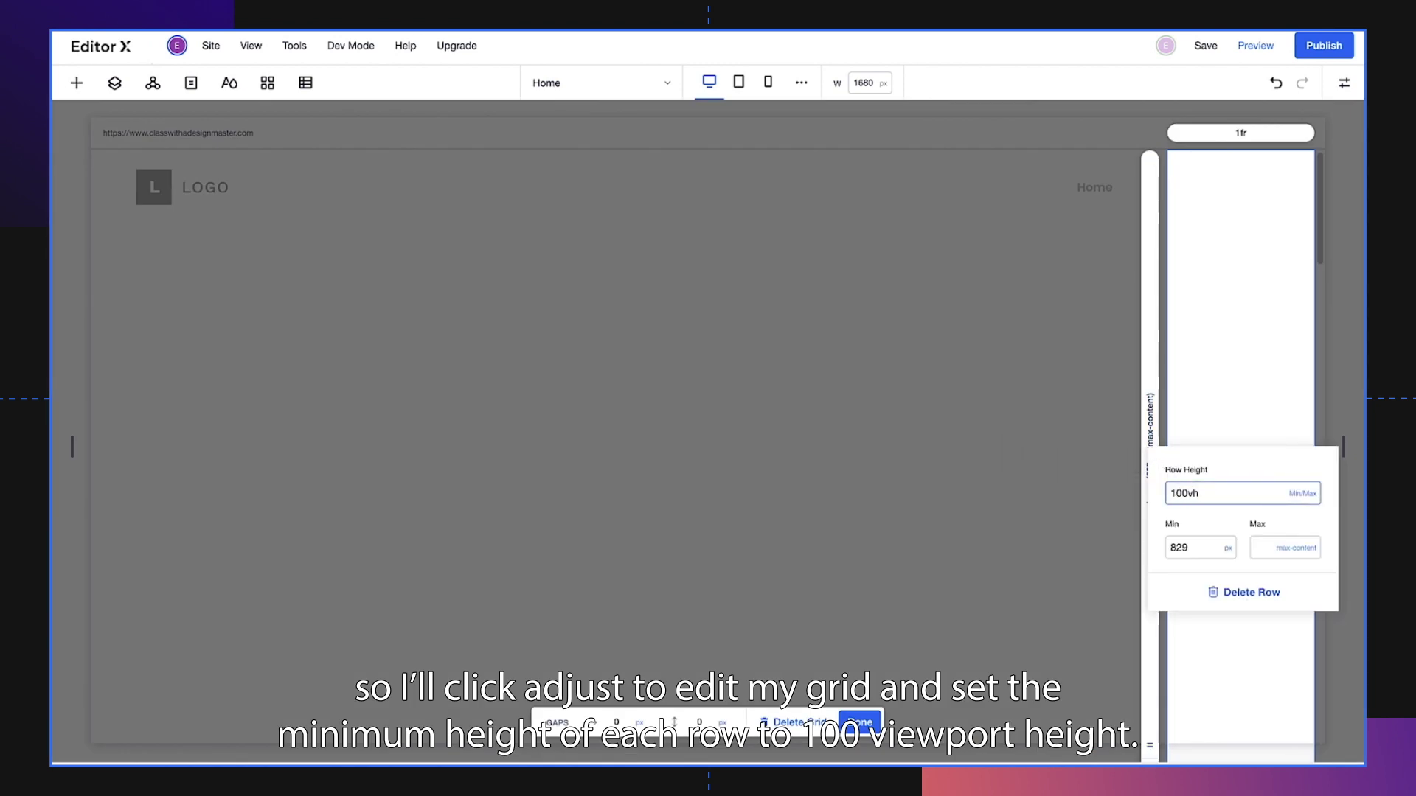
text(100vh)
key(Return)
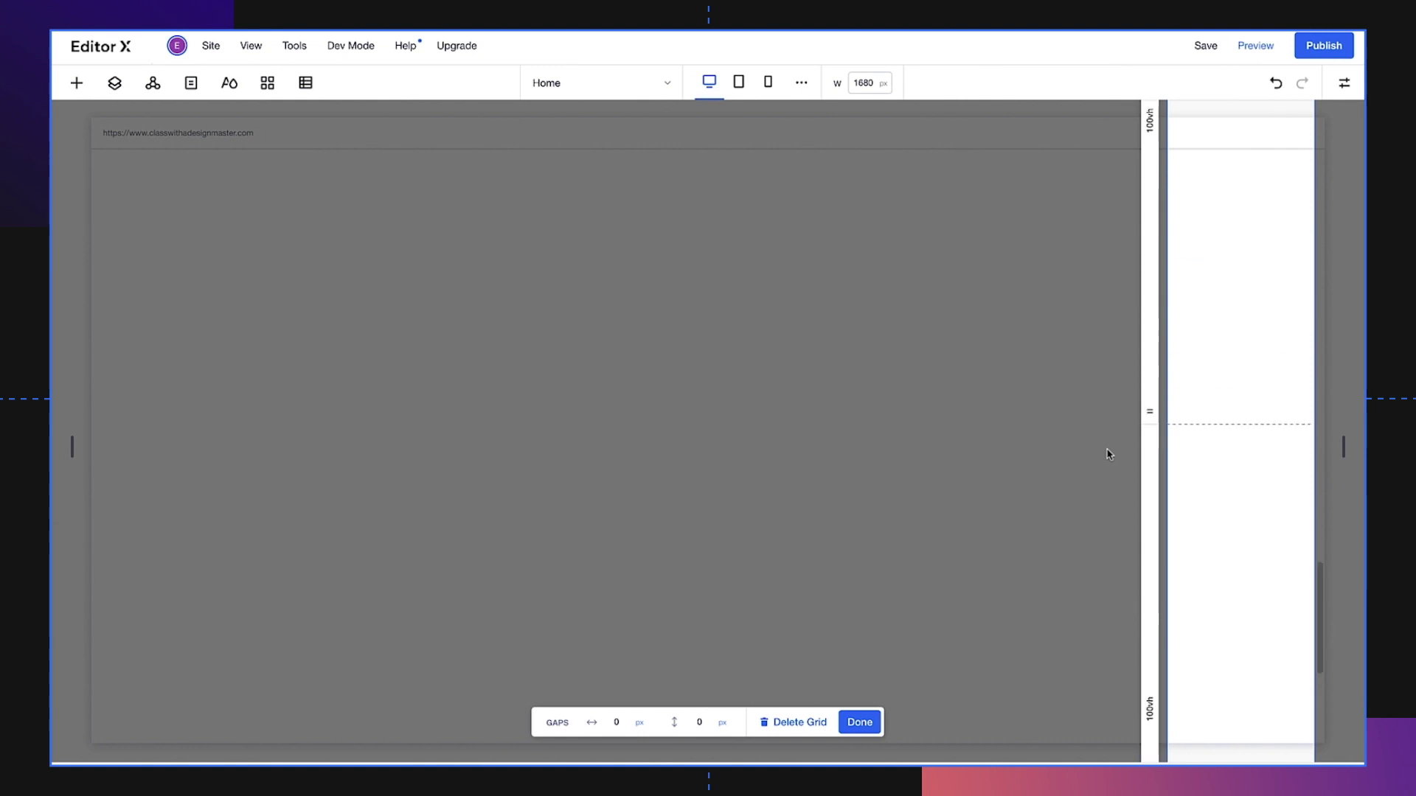
scroll(1107, 454, up, 5)
click(1343, 190)
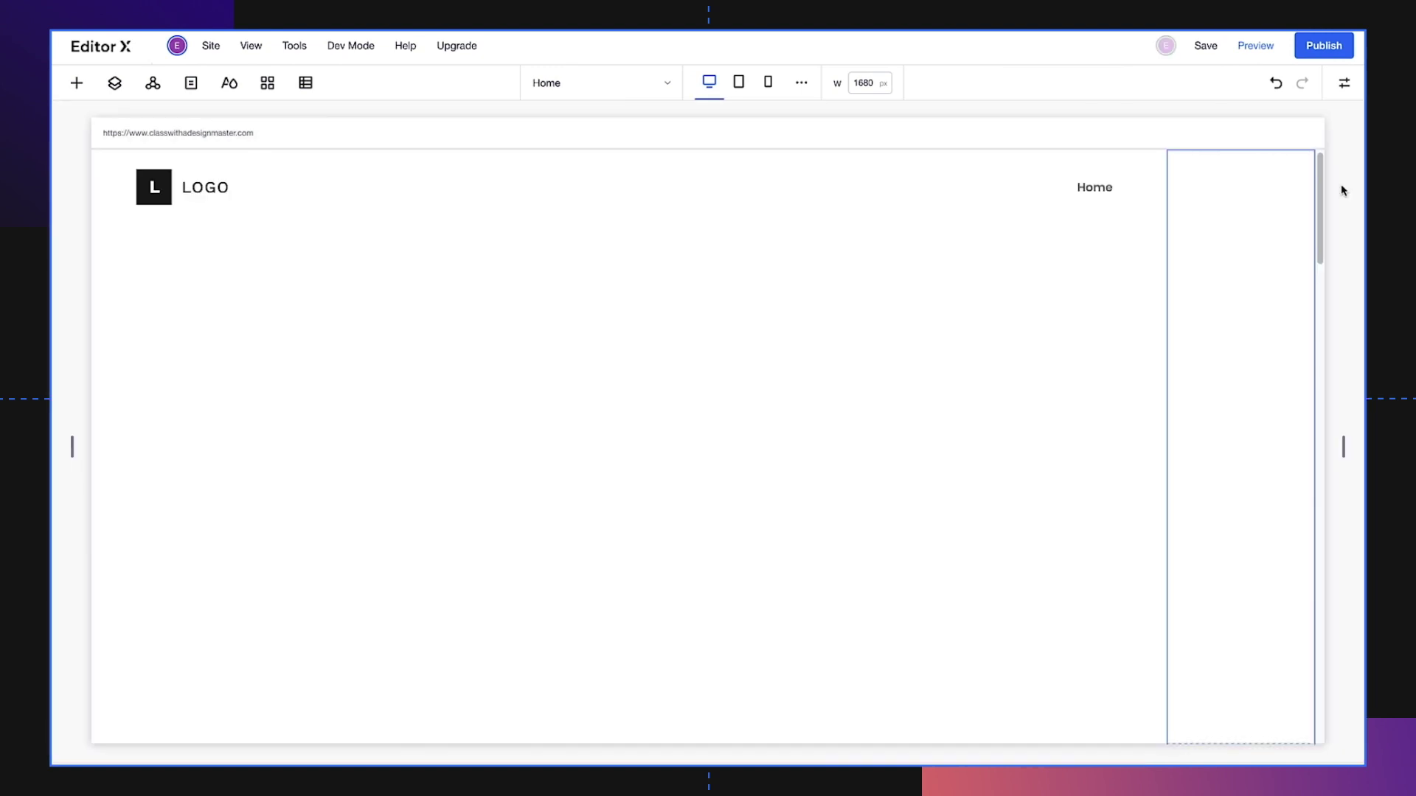
Step: Set the vertical section's width to 315 px
click(1343, 85)
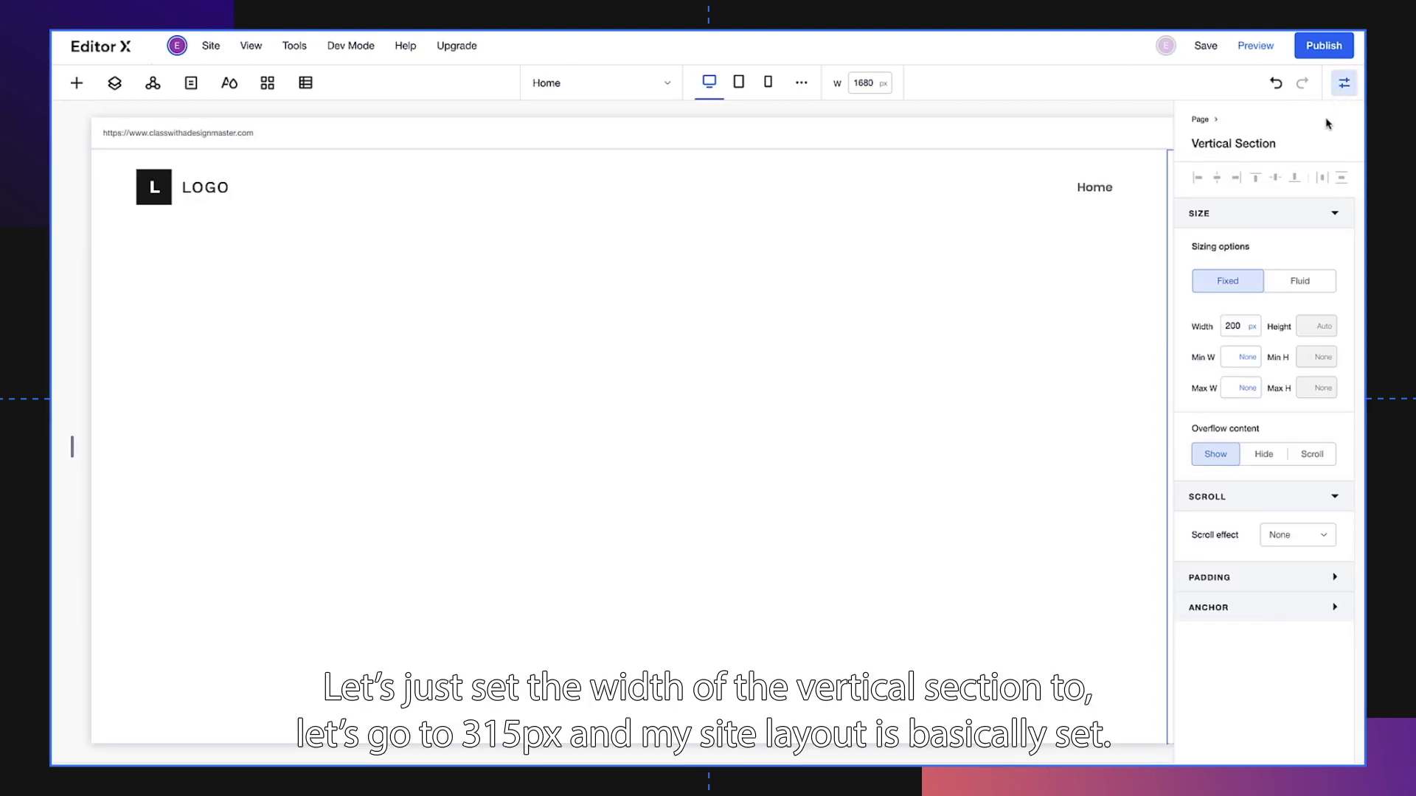
click(1240, 326)
key(Return)
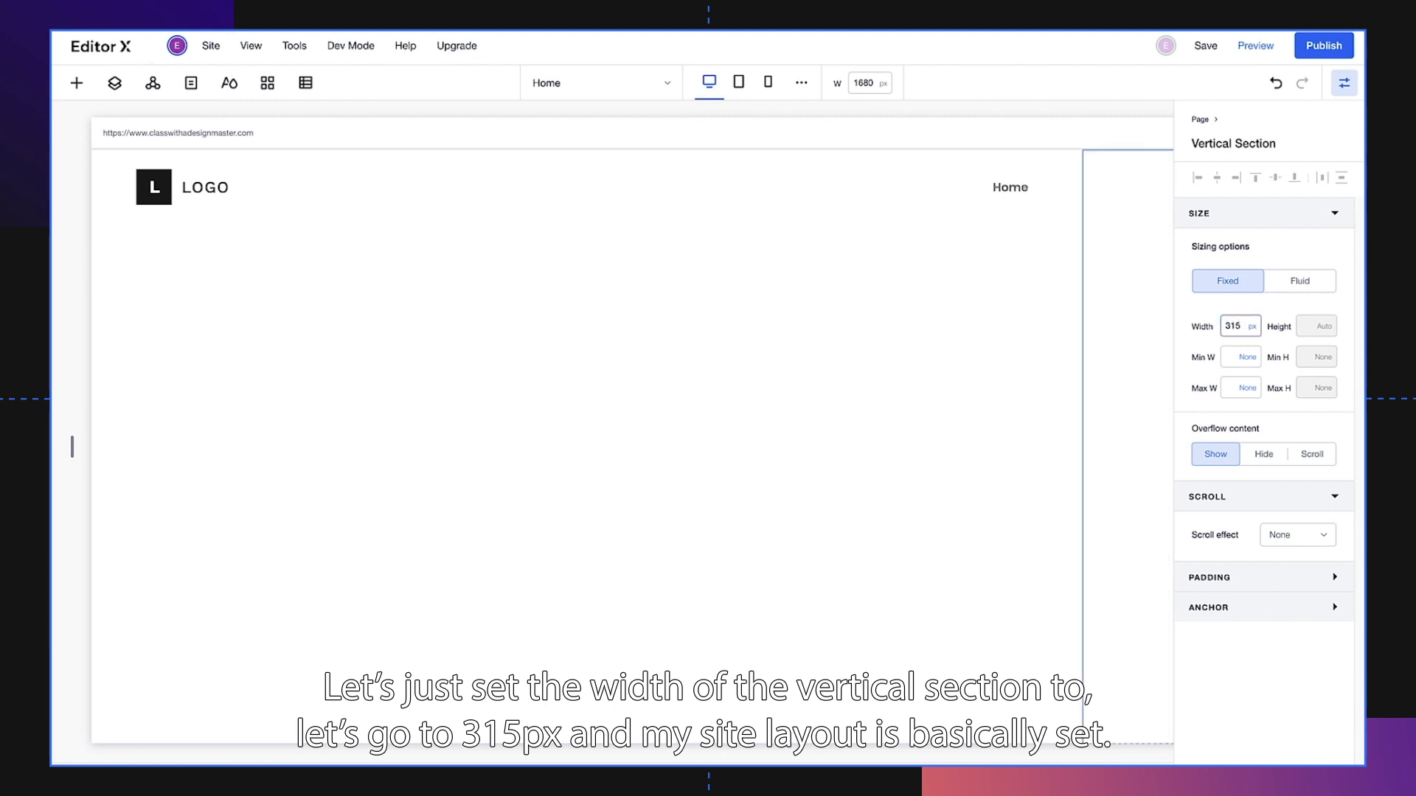
click(1344, 85)
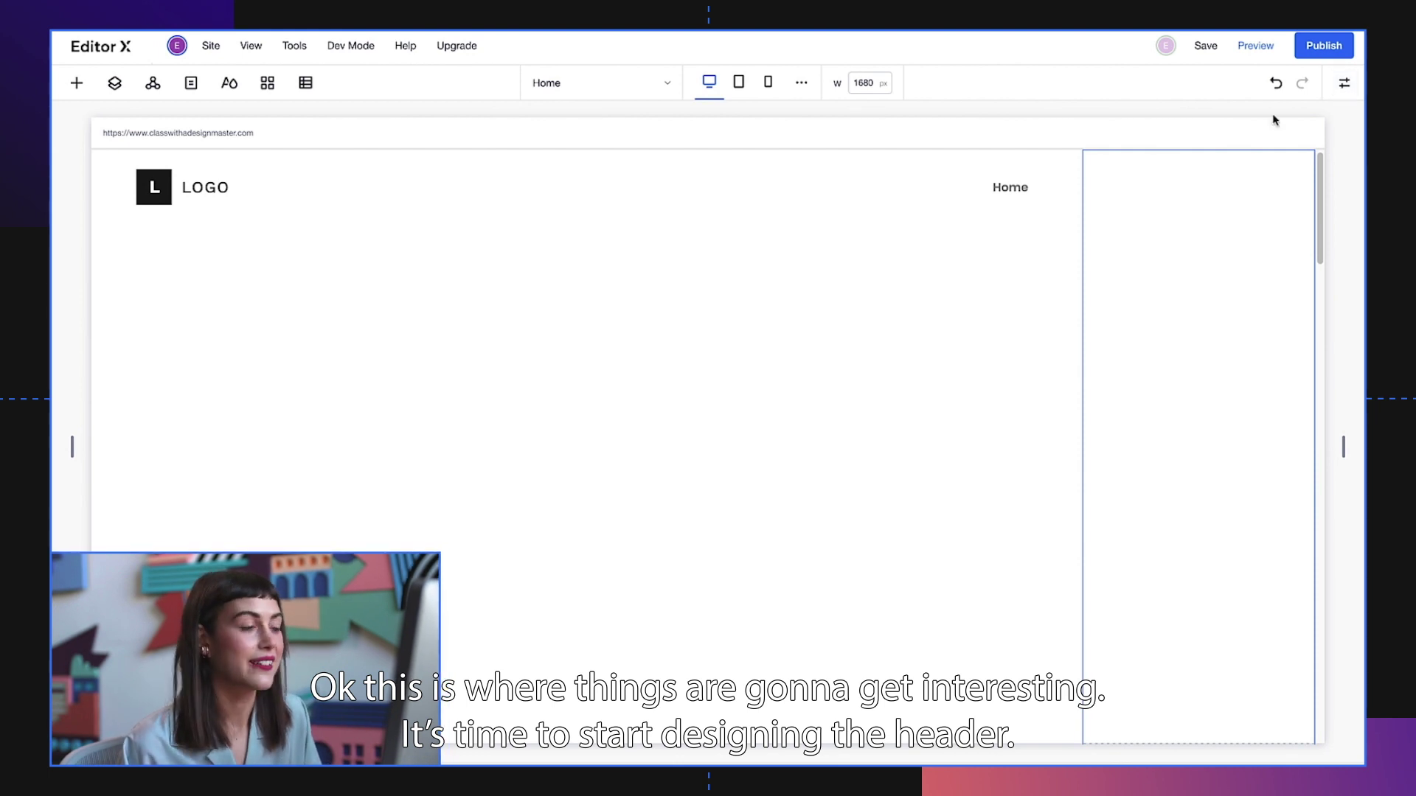
Step: Delete the logo placeholder from the header
click(459, 183)
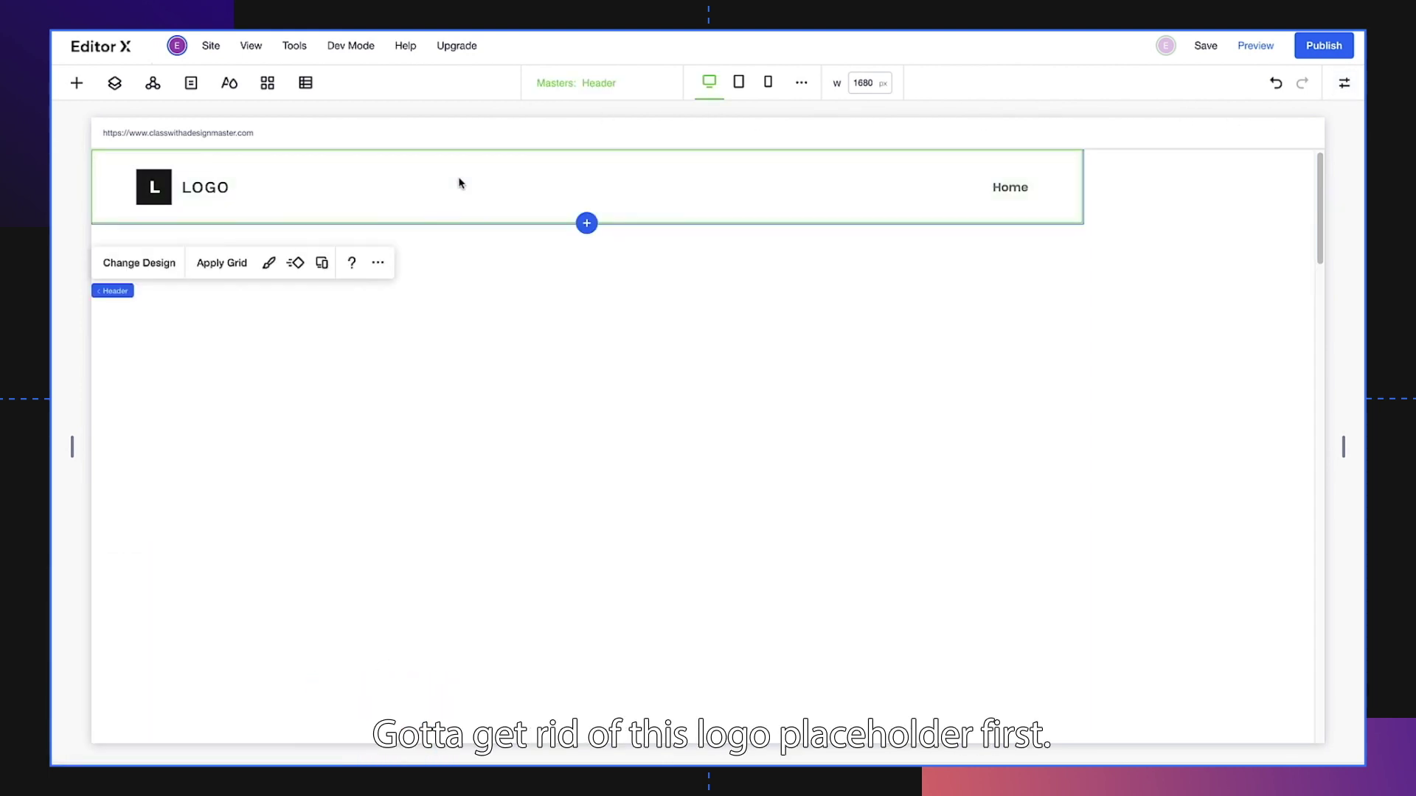
click(222, 187)
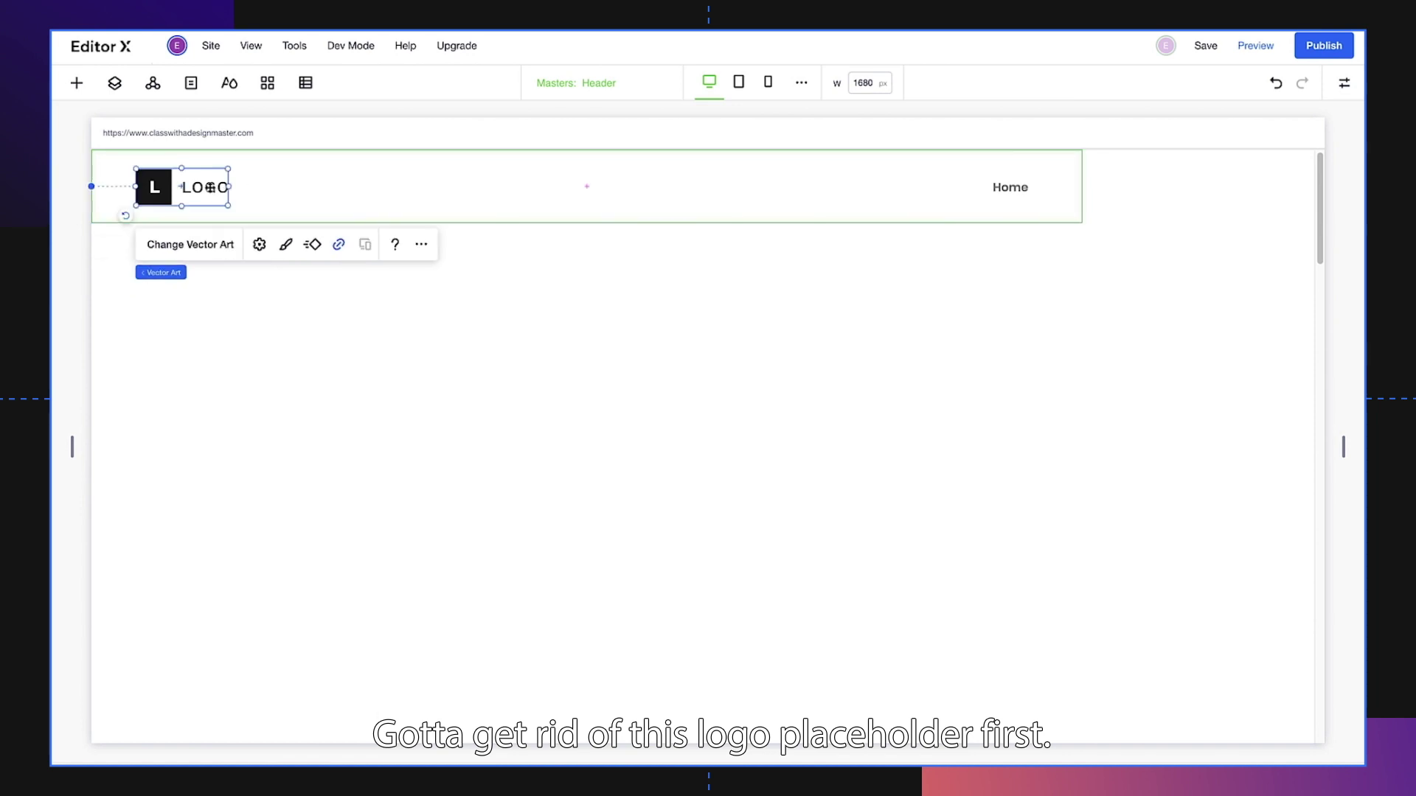
key(Delete)
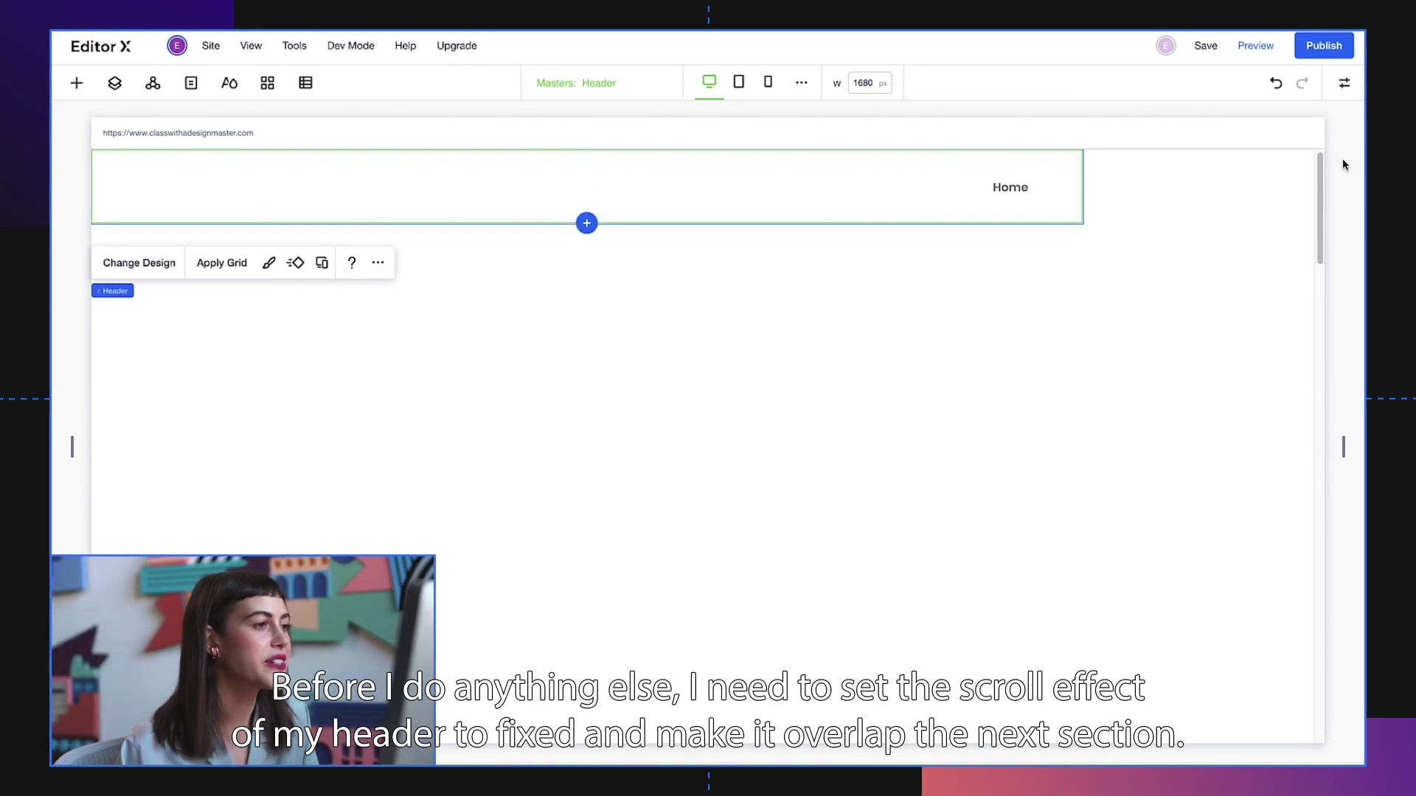
Step: Give the header a Fixed scroll effect so it overlaps the next section
click(1344, 85)
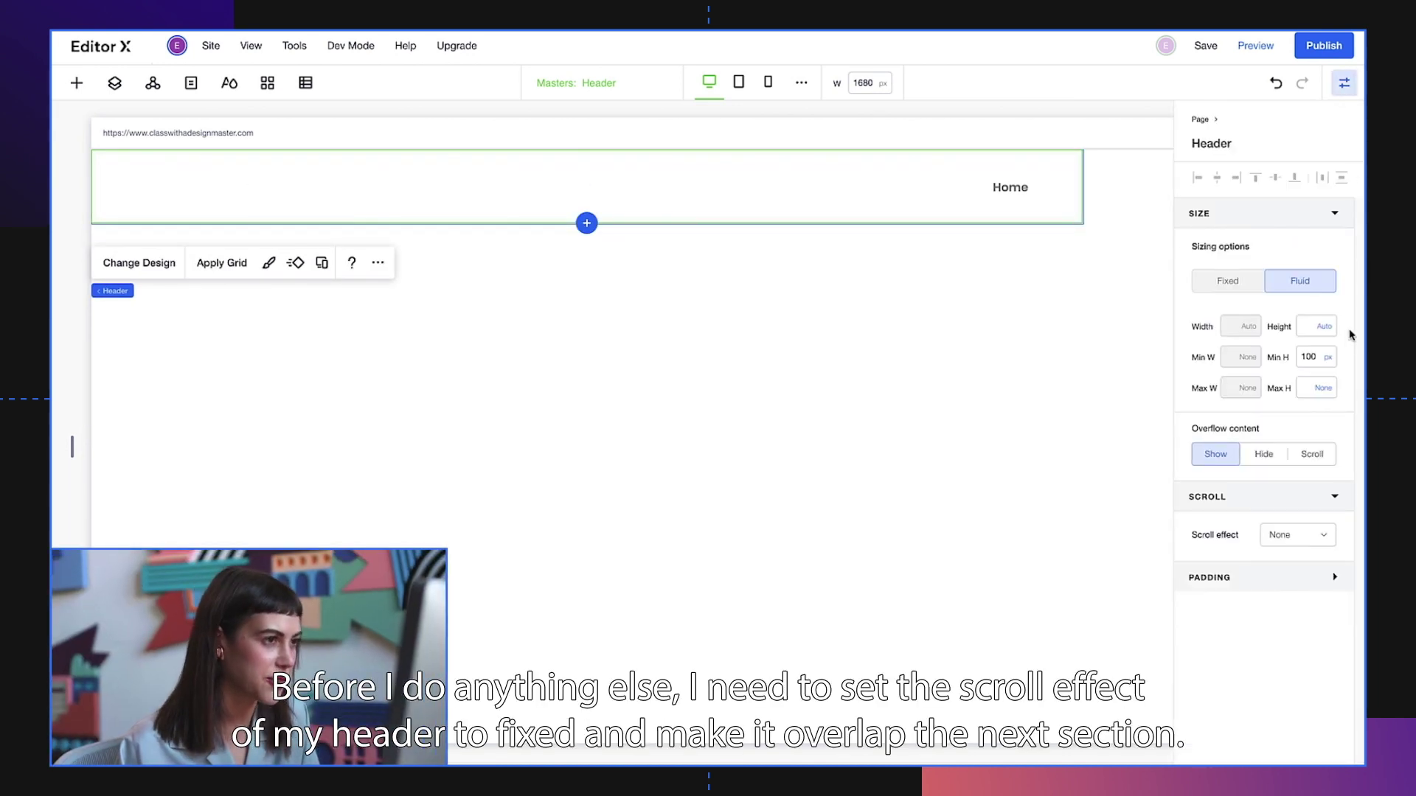
click(1330, 544)
click(1315, 587)
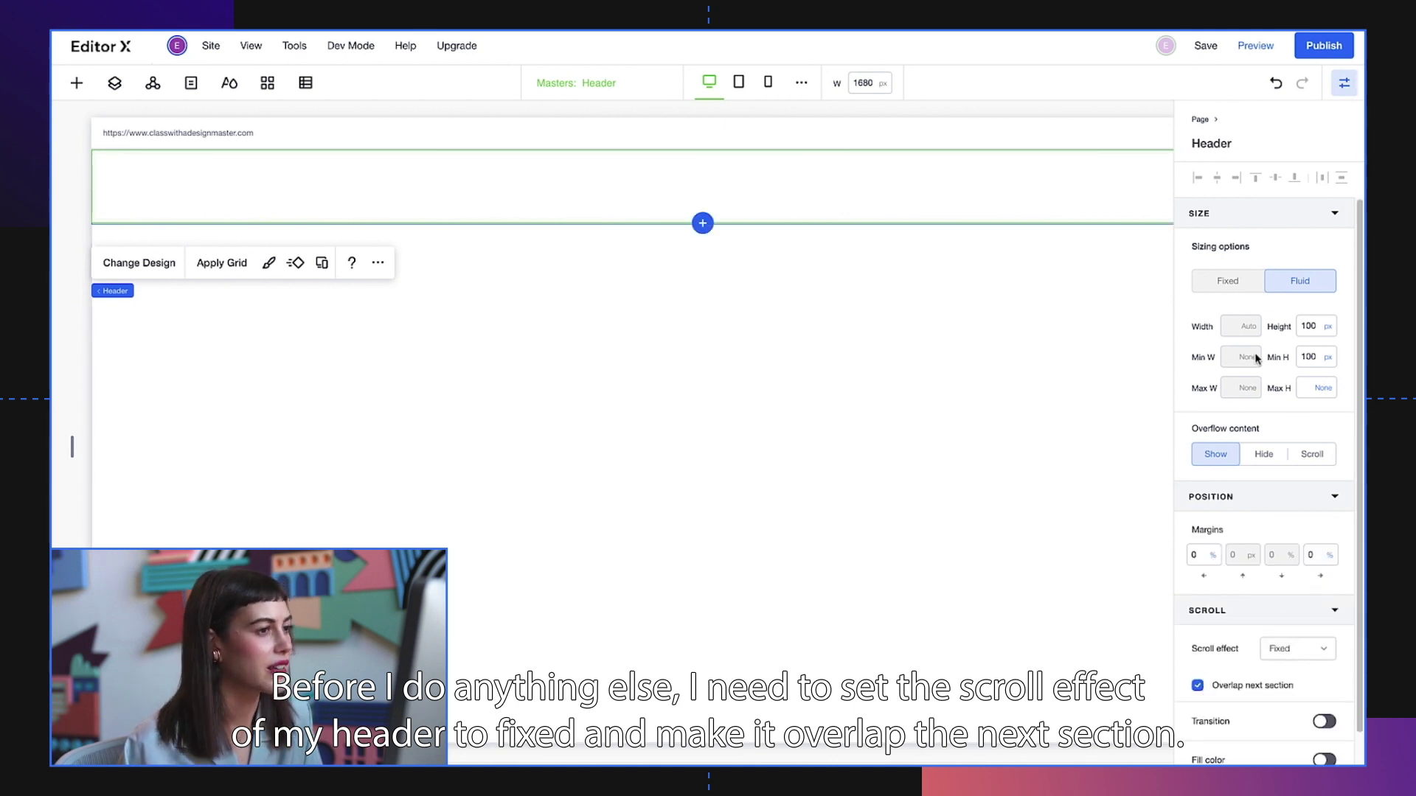
click(1343, 87)
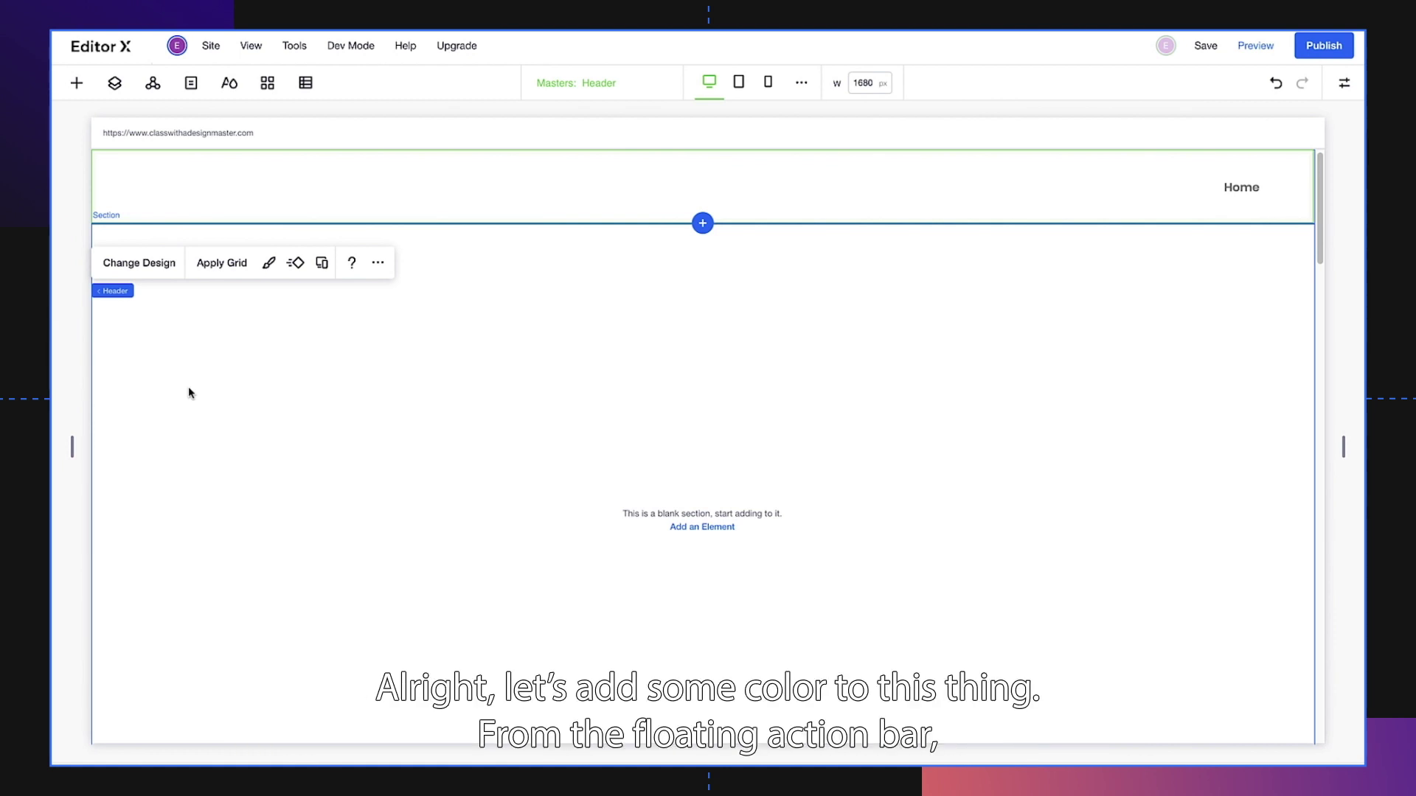
click(268, 263)
Step: Fill the header background with a new custom yellow, hex FFF200
click(176, 297)
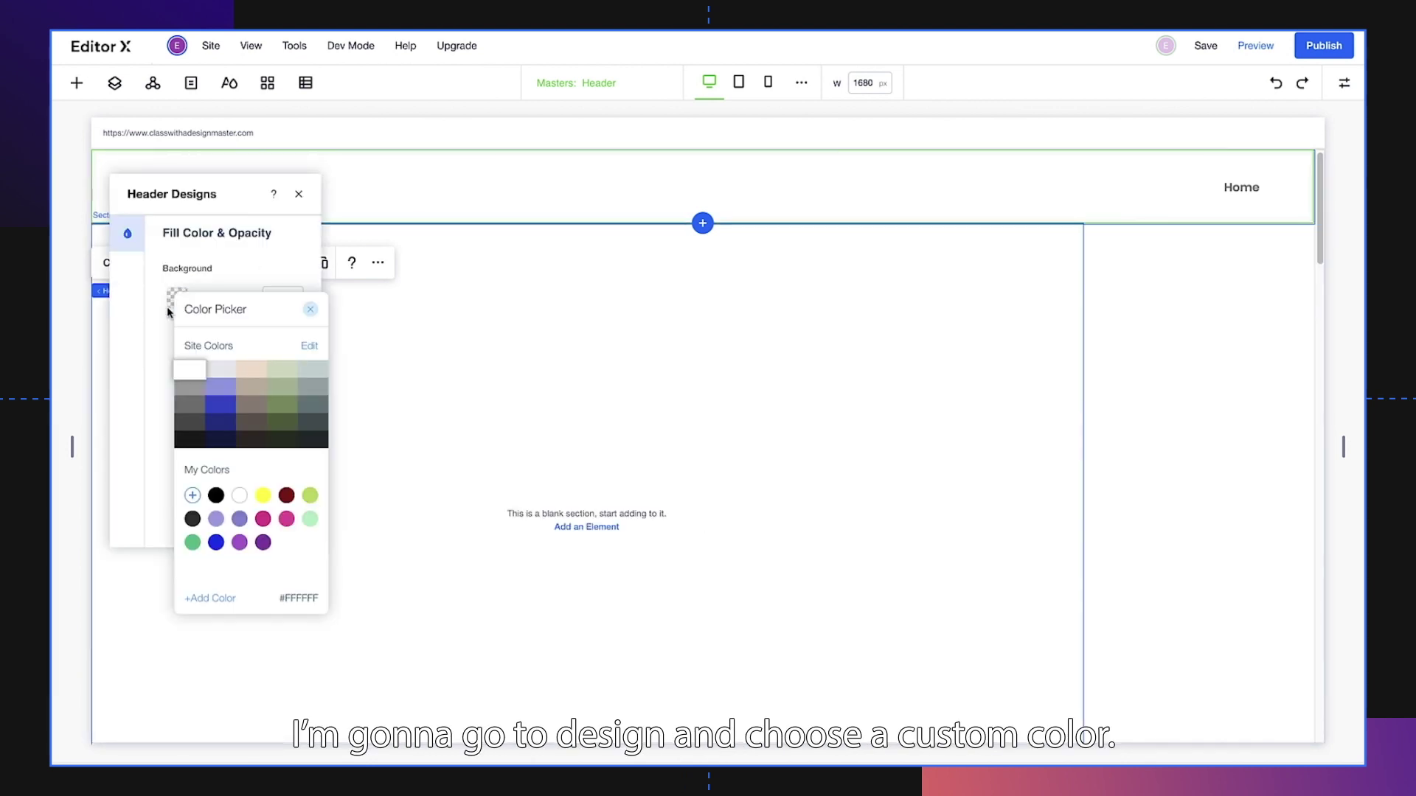
click(192, 495)
click(243, 562)
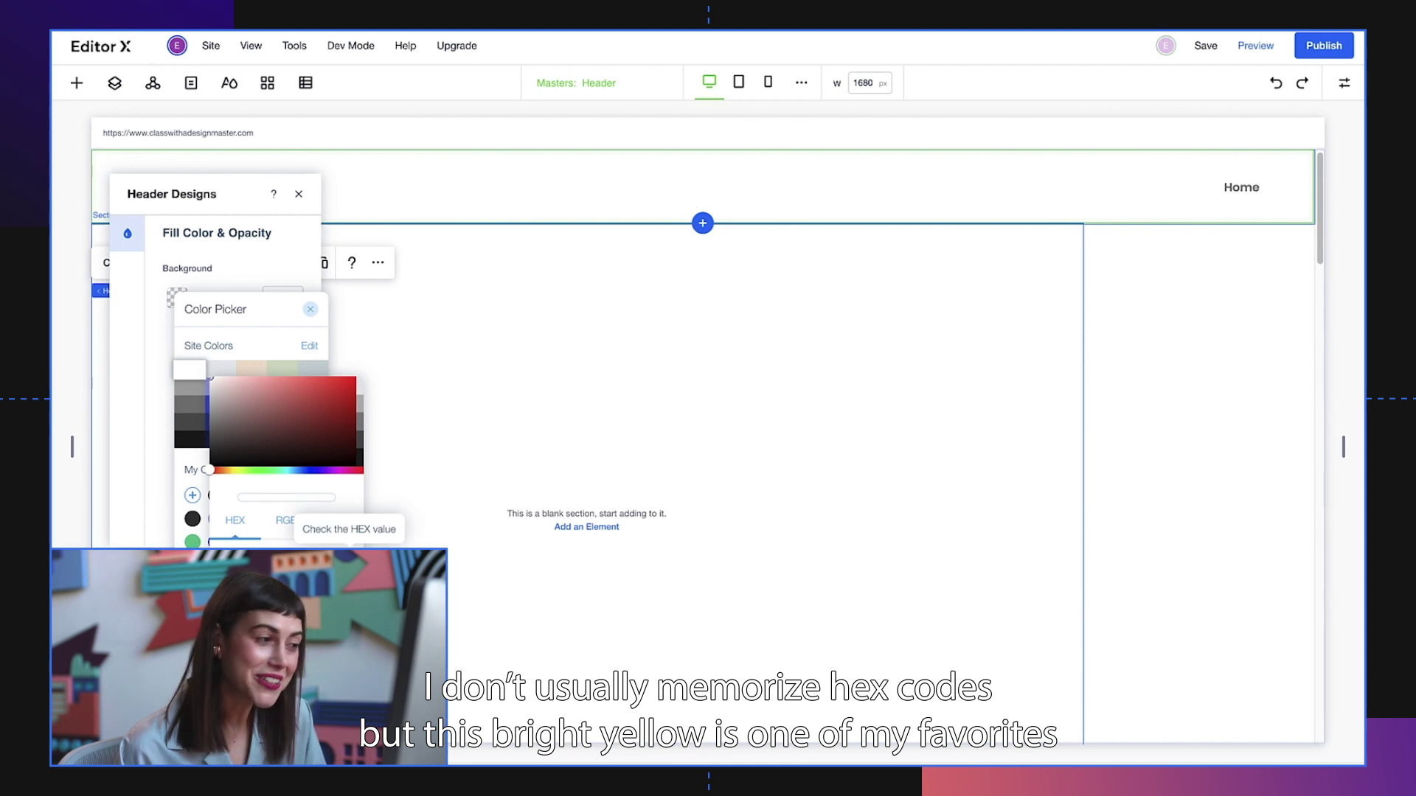
text(FFF200)
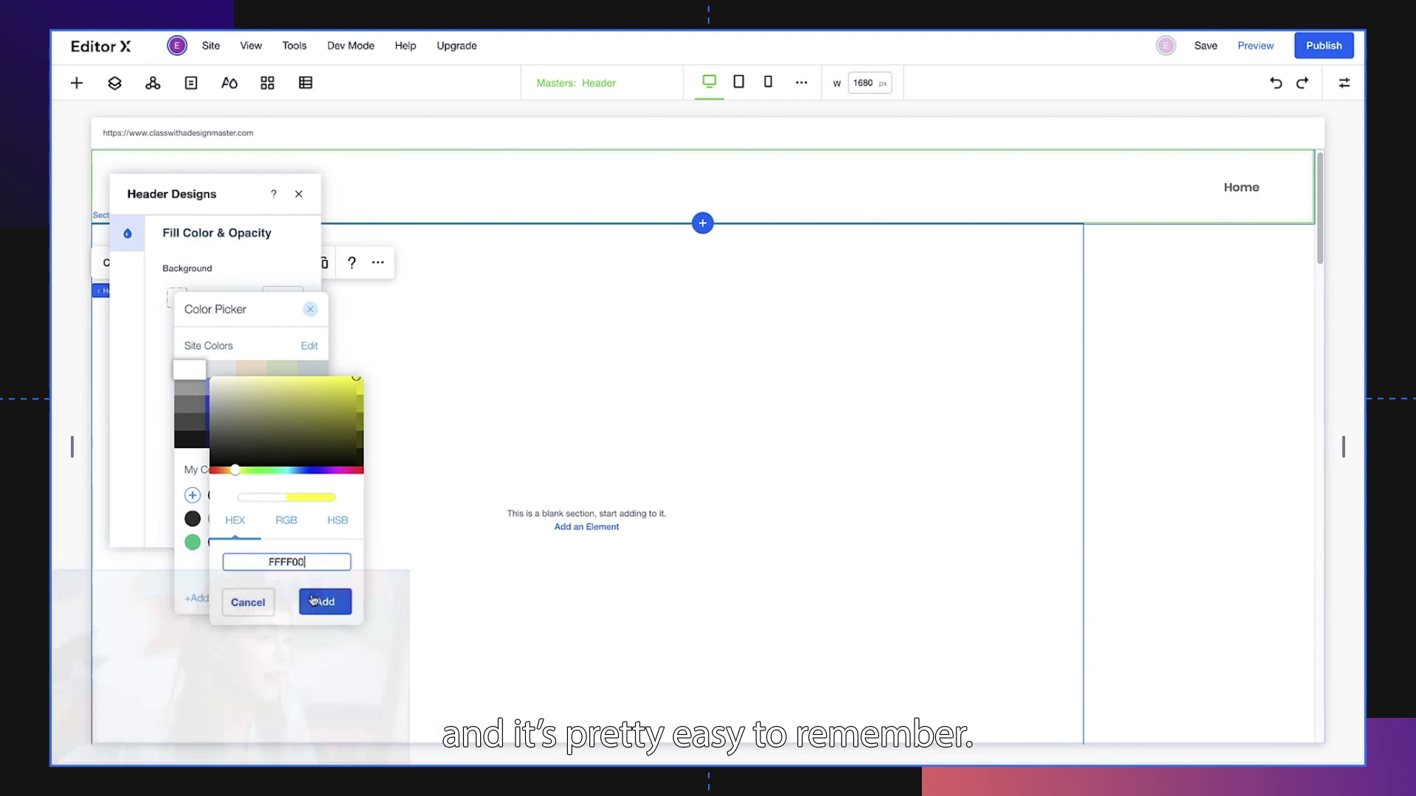
click(322, 600)
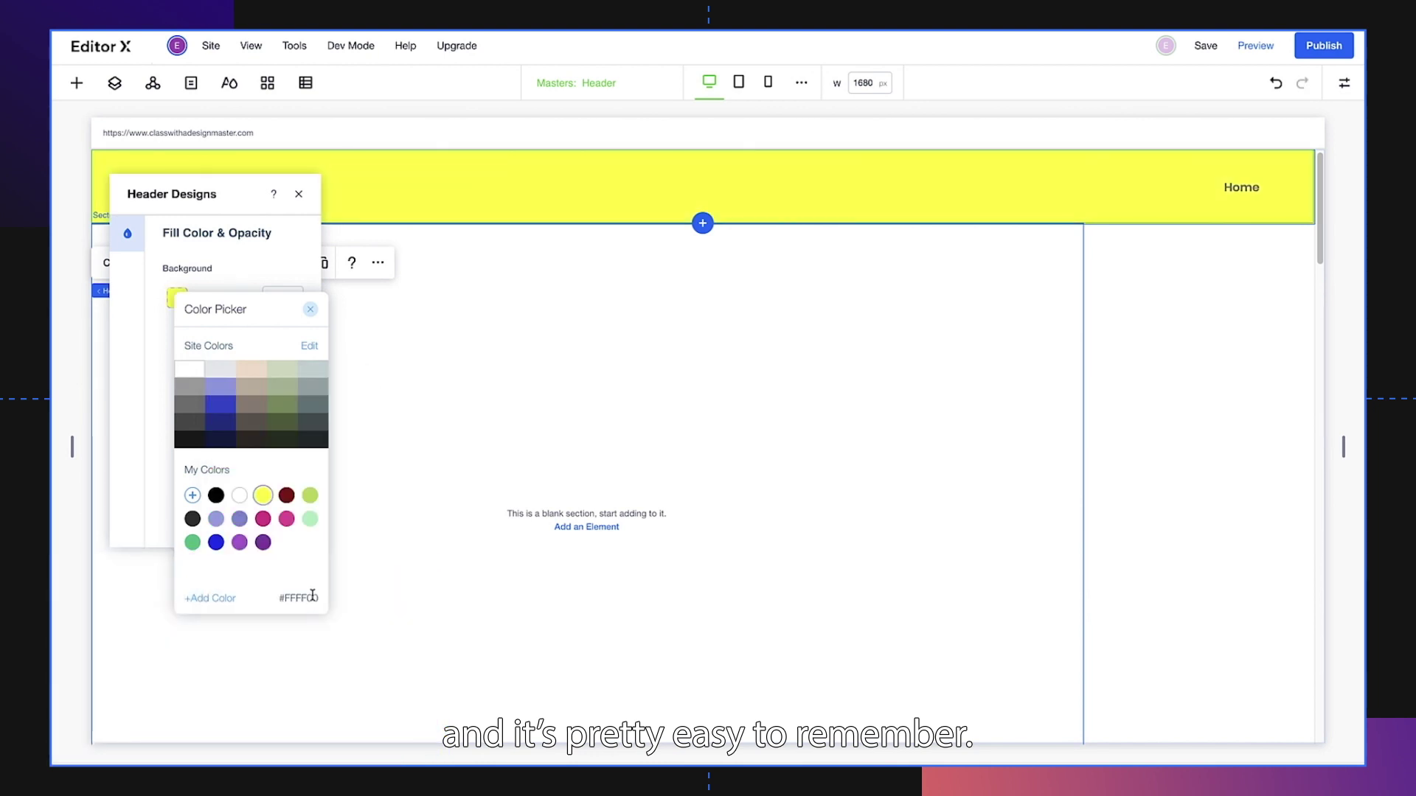
click(310, 309)
click(299, 194)
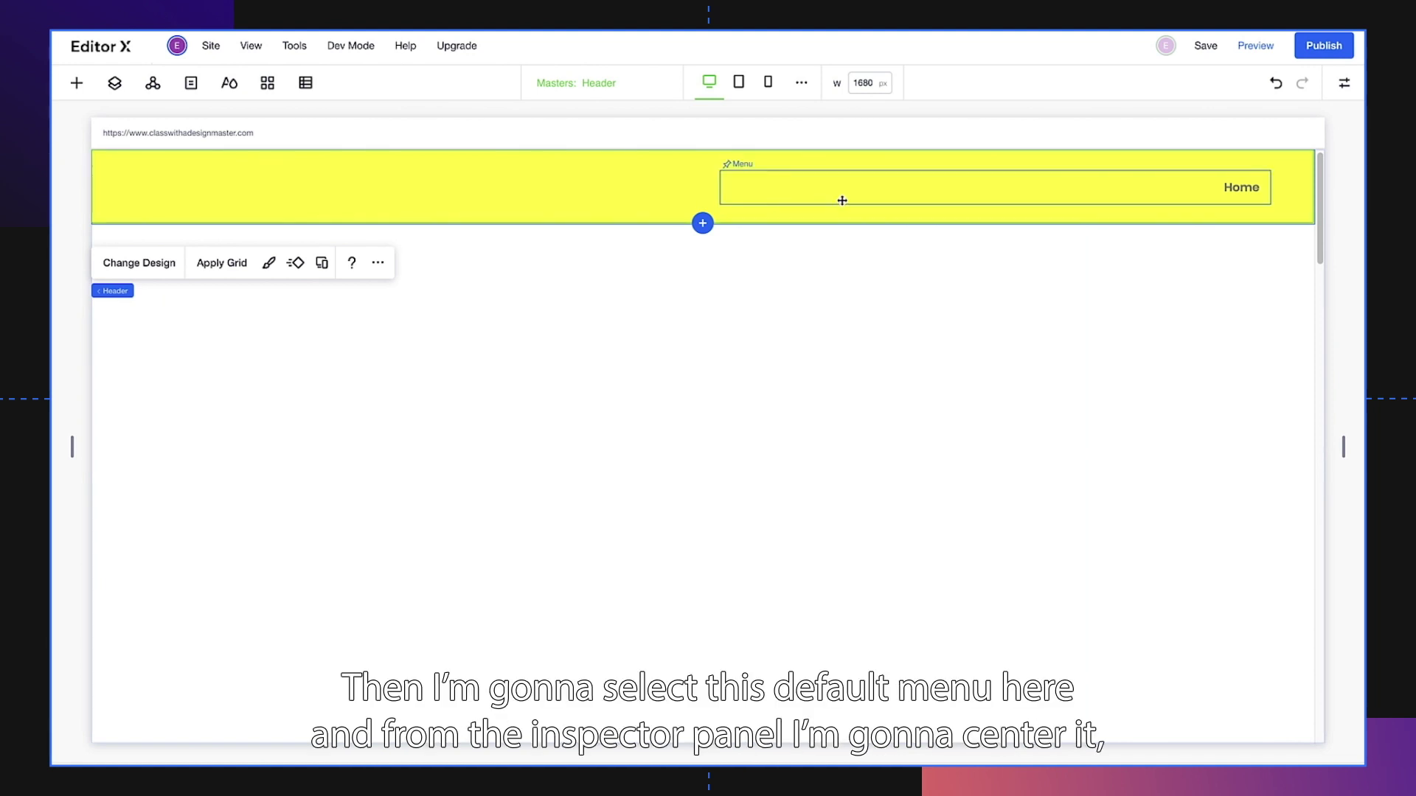
Step: Centre the header menu and size it to 100% width and 100 px height
click(1197, 192)
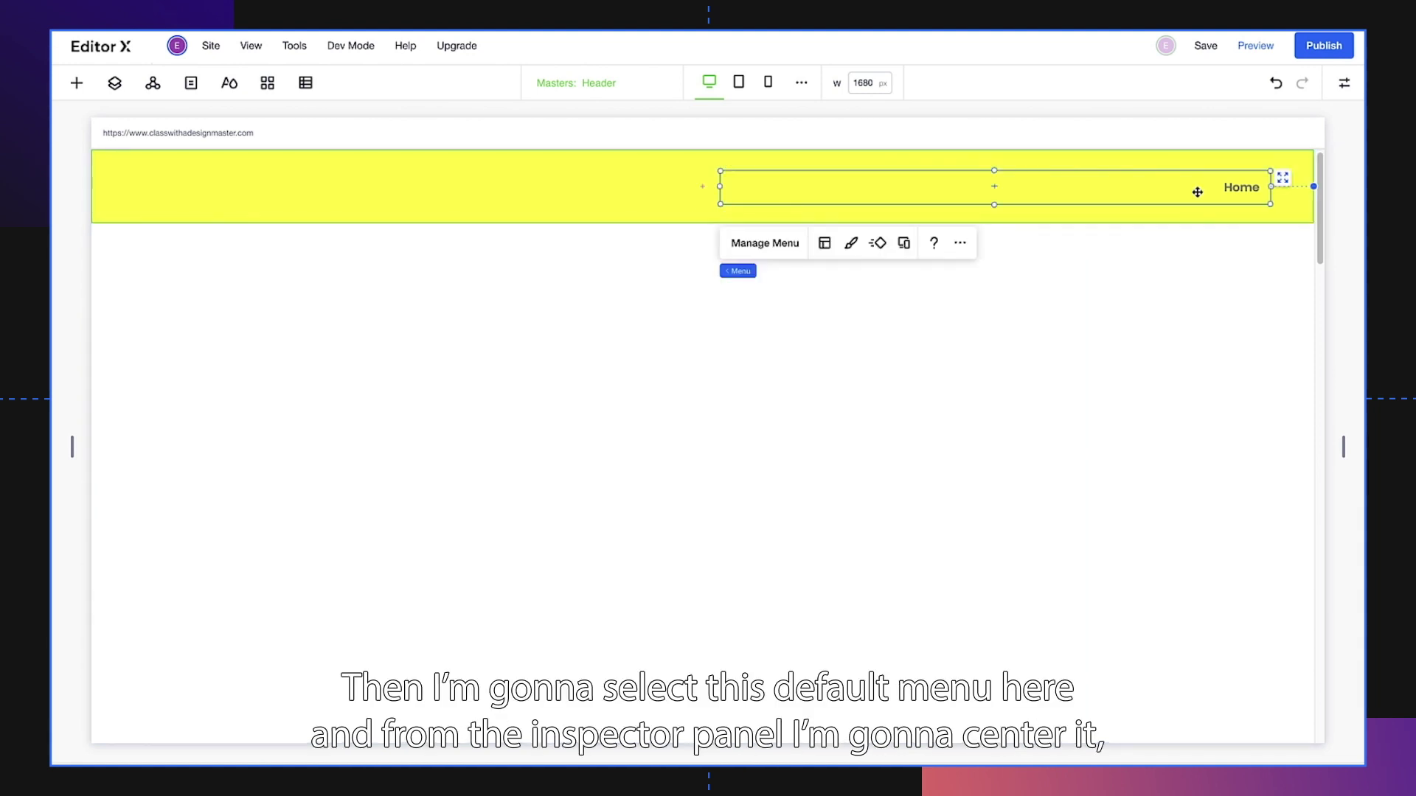
click(1346, 96)
click(1217, 177)
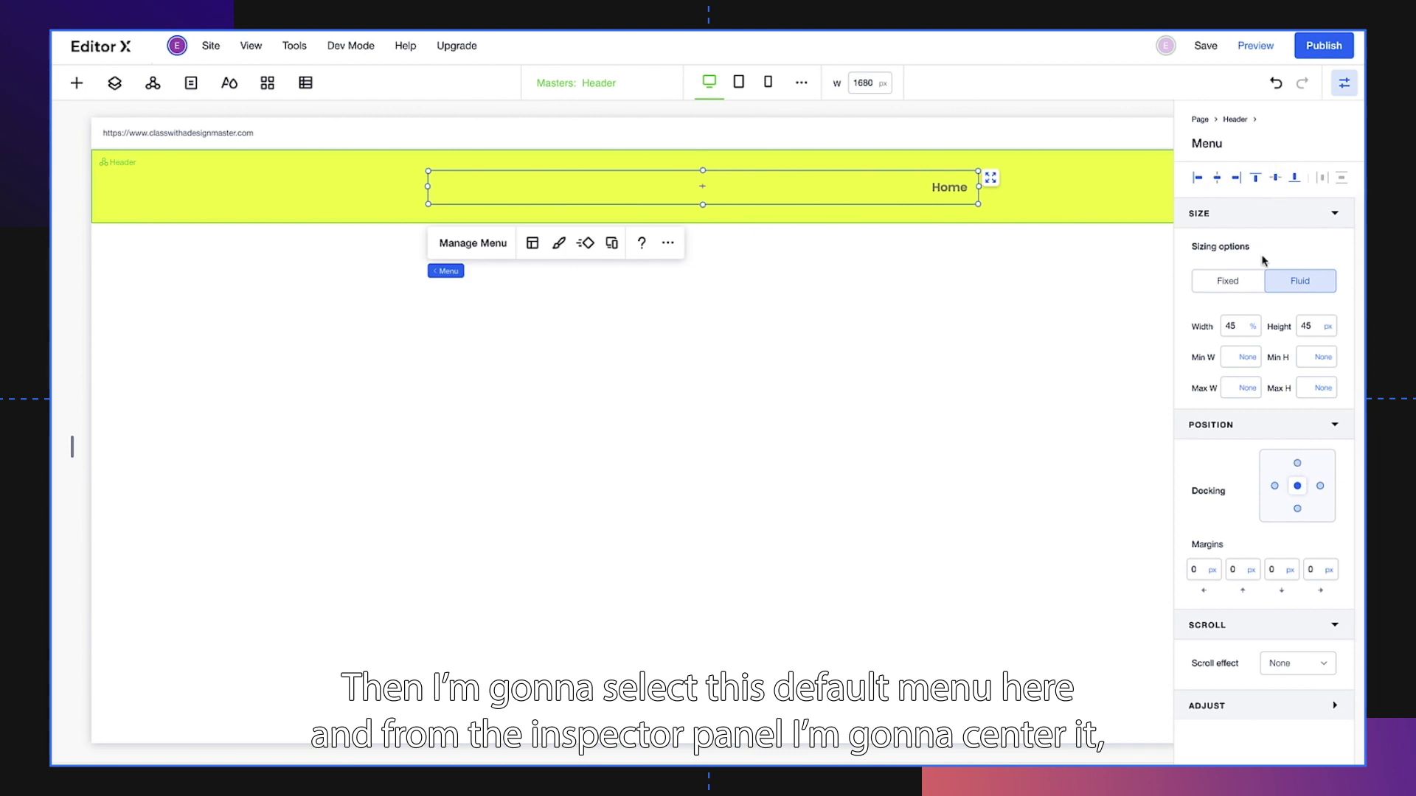
click(1244, 325)
text(100)
key(Return)
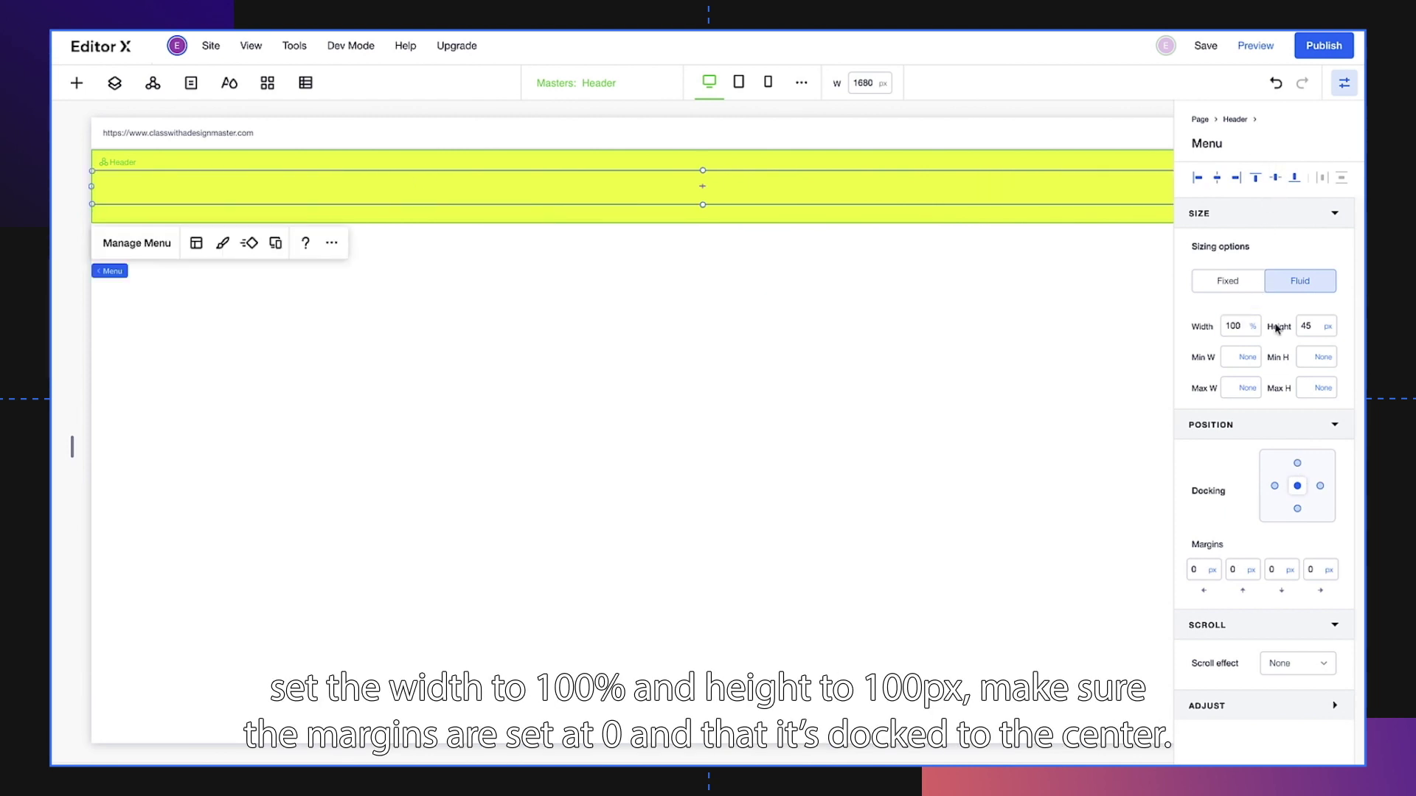
click(1305, 325)
text(100)
key(Return)
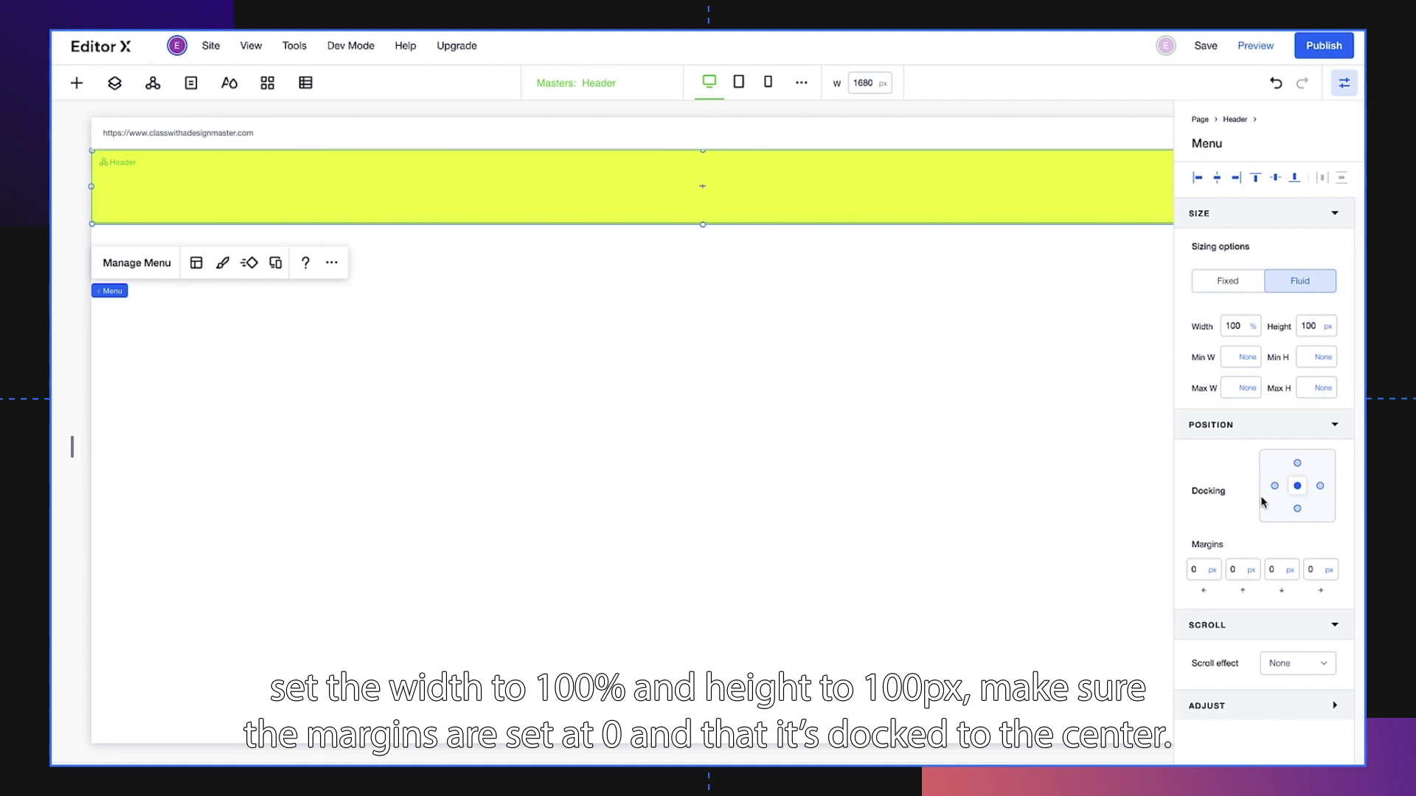
click(1343, 83)
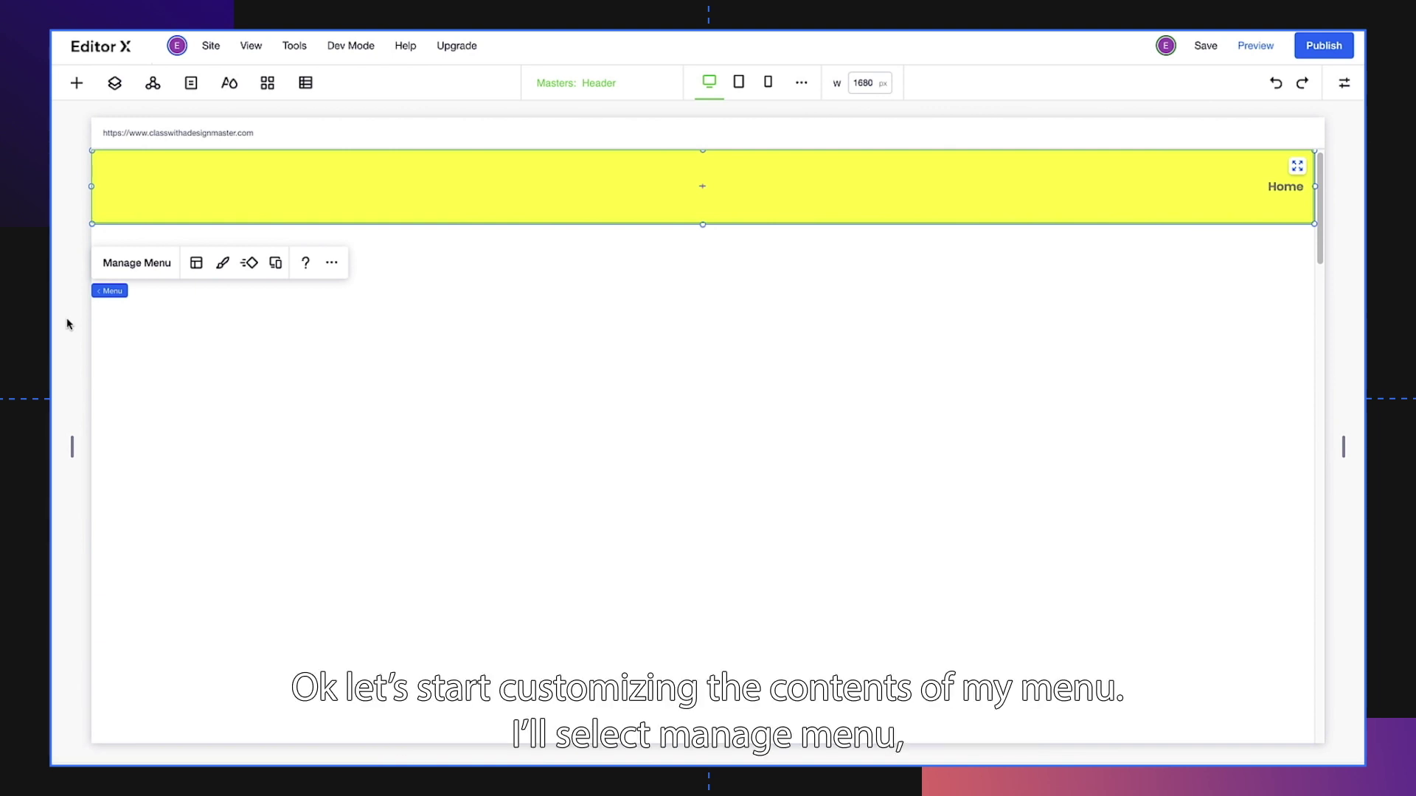
Step: Add the Contact page to the header menu
click(118, 265)
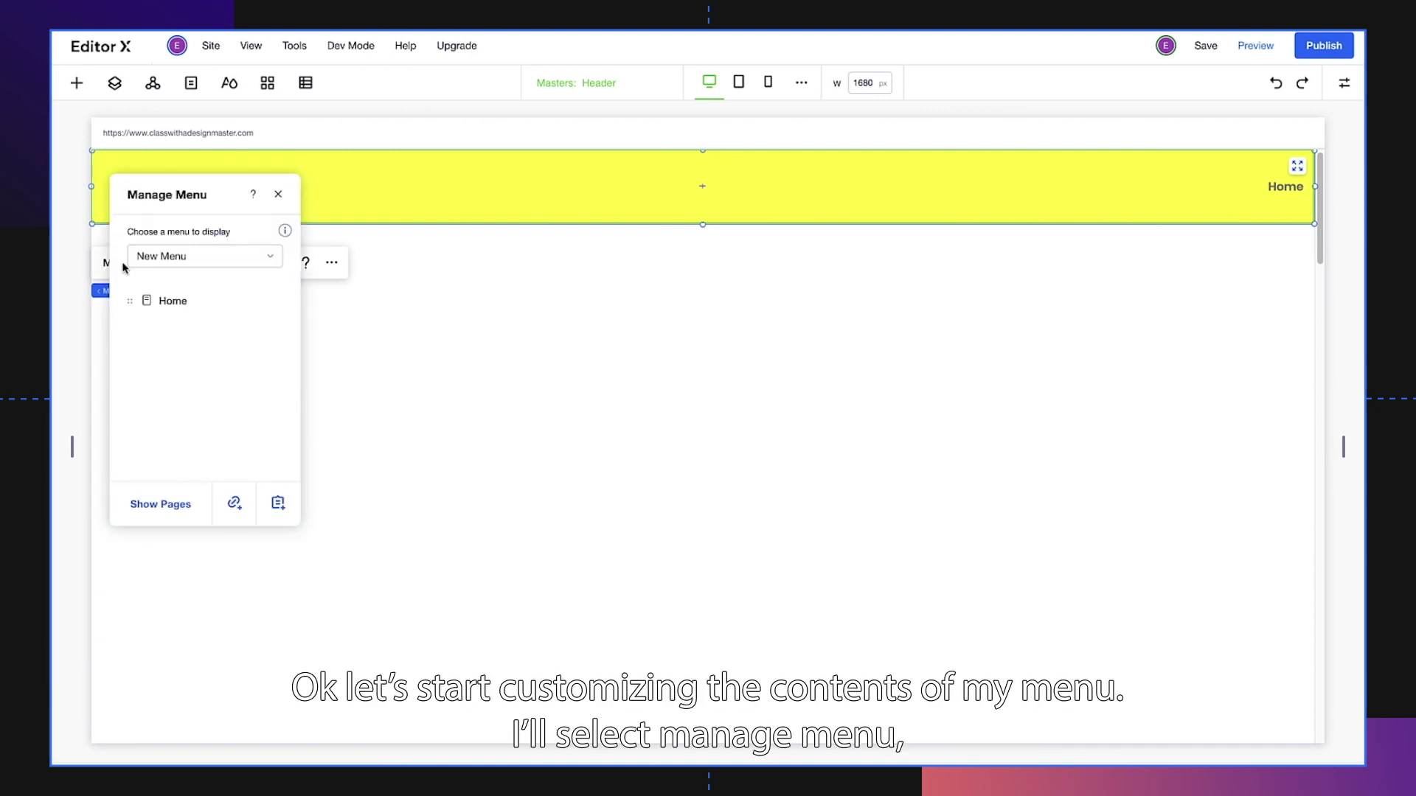
click(146, 516)
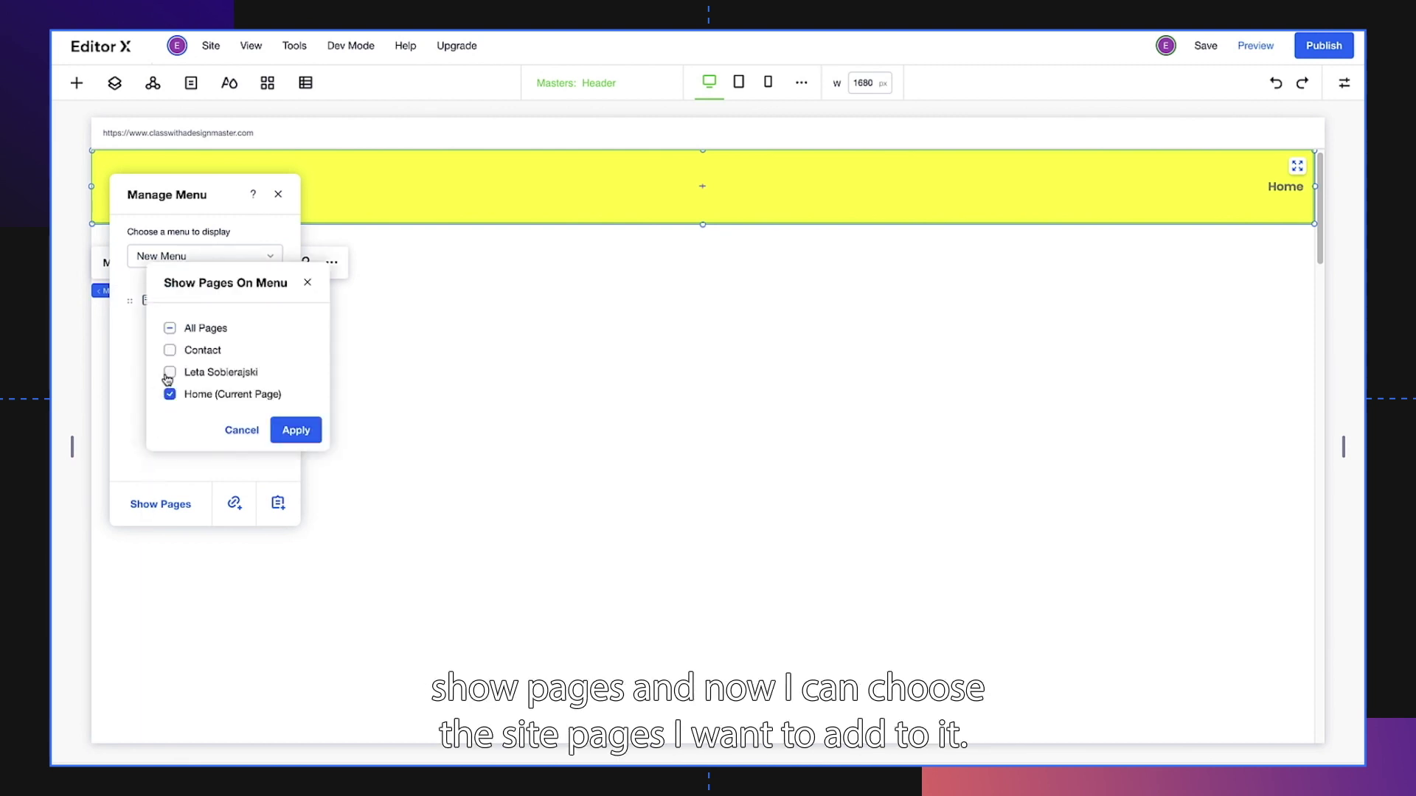
click(169, 351)
click(288, 429)
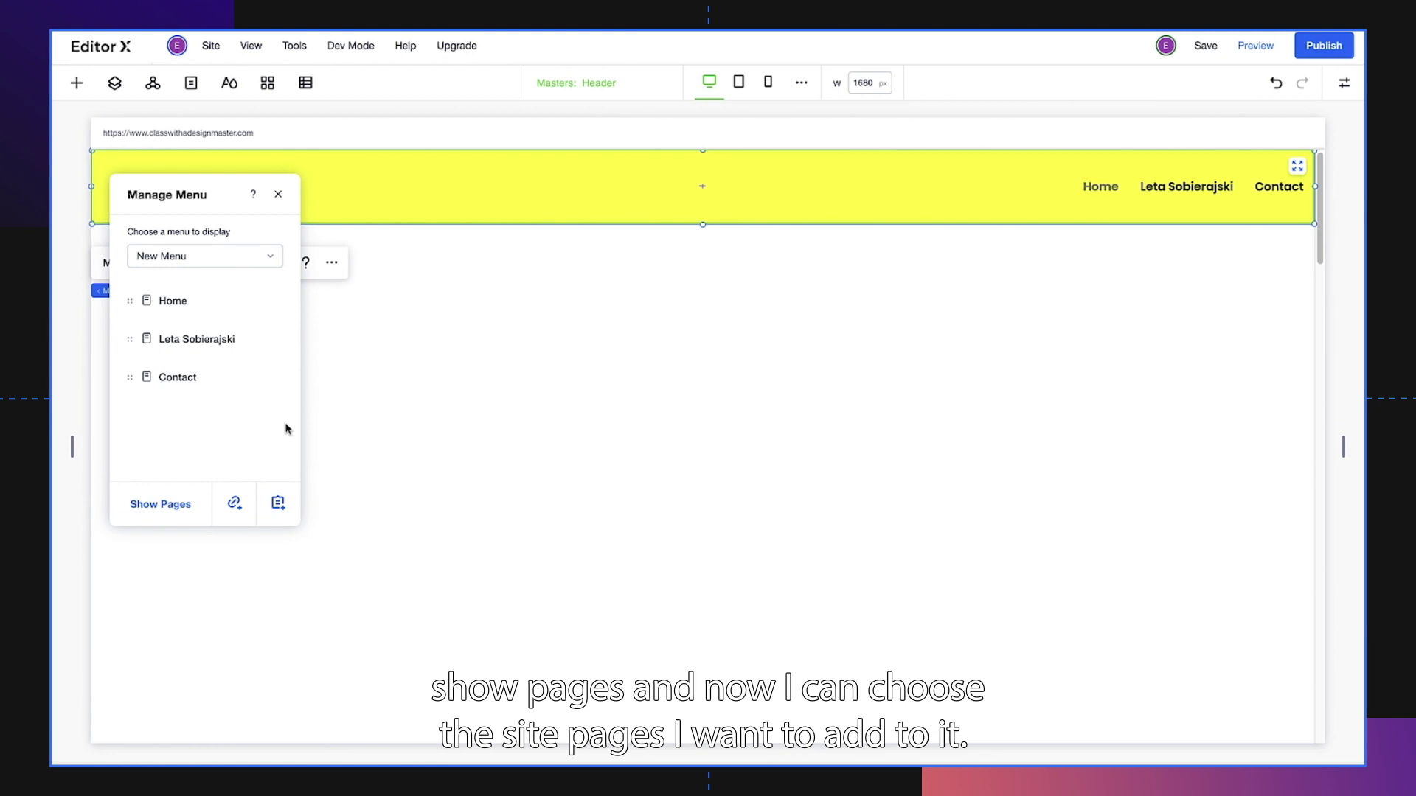
Step: Rename the Home menu item to Profile and move it to the end
mouse_move(196, 304)
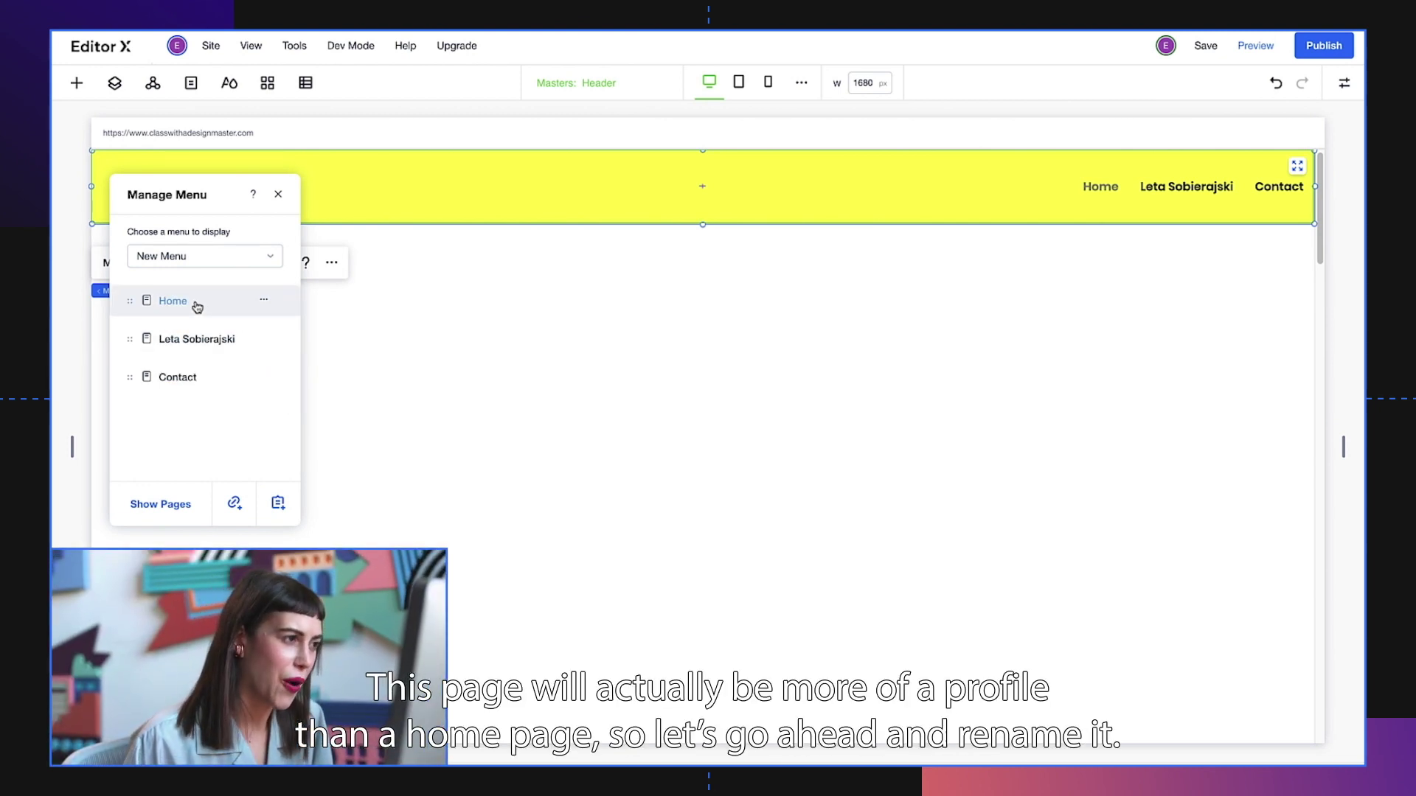
double_click(196, 302)
text(Pro)
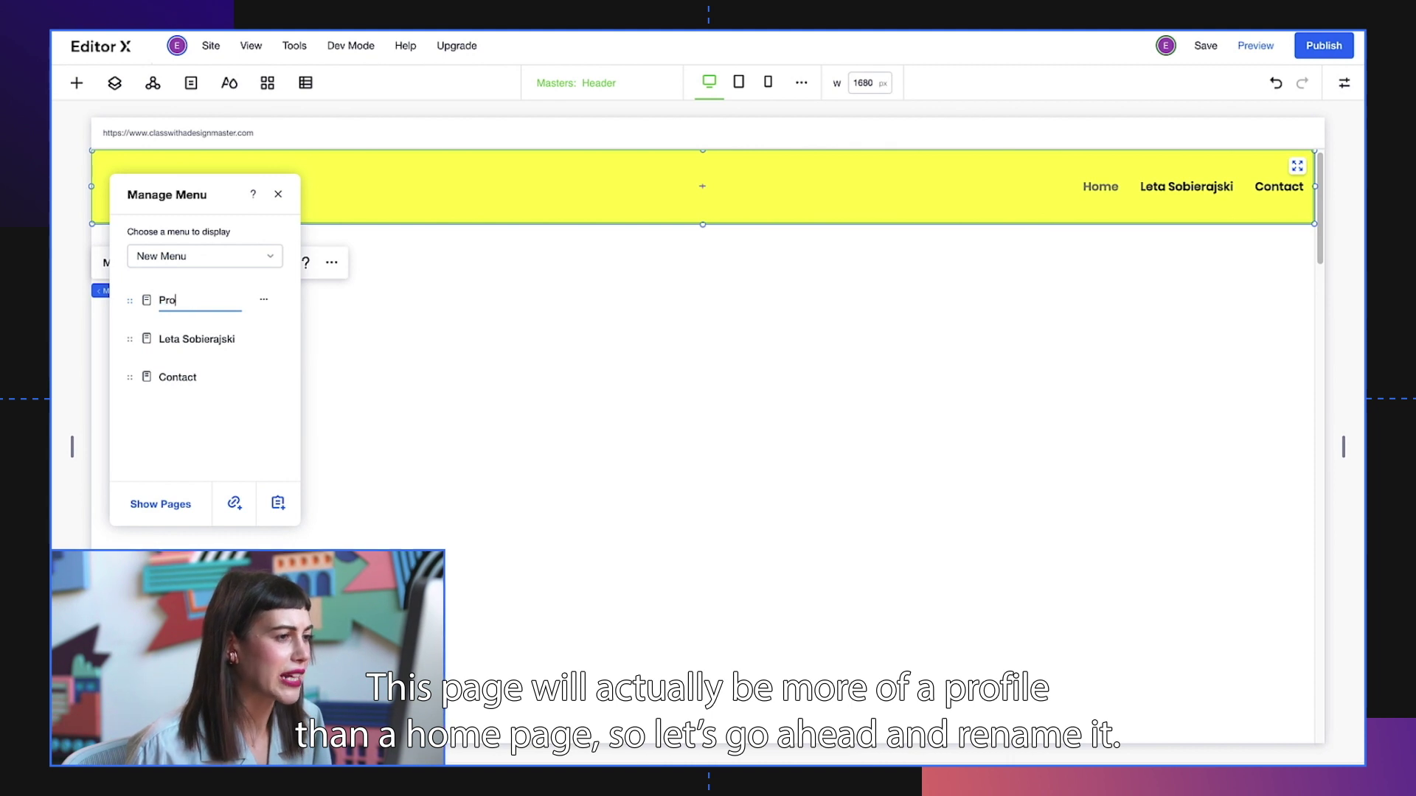
text(file)
key(Return)
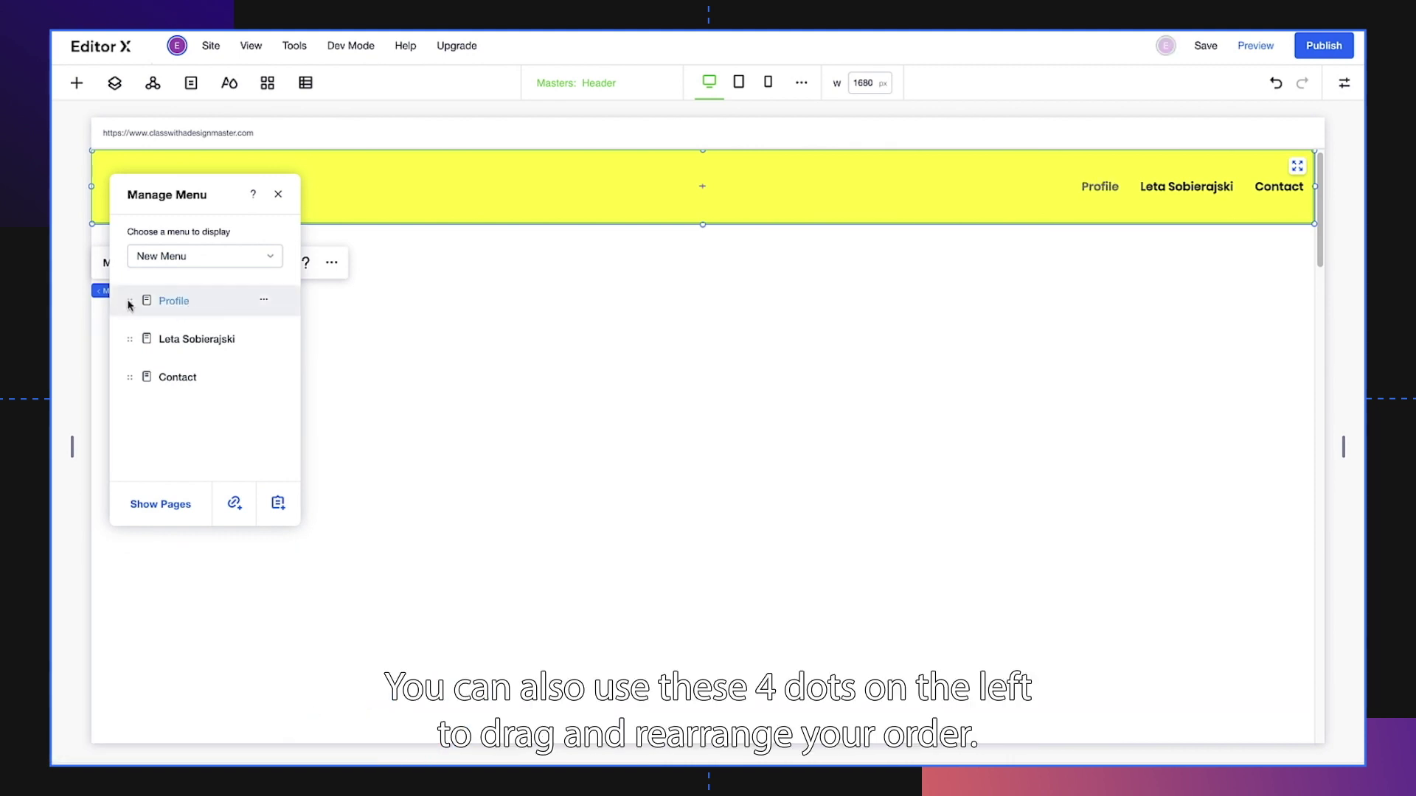
mouse_move(130, 304)
mouse_down()
mouse_move(127, 383)
mouse_move(135, 297)
mouse_up()
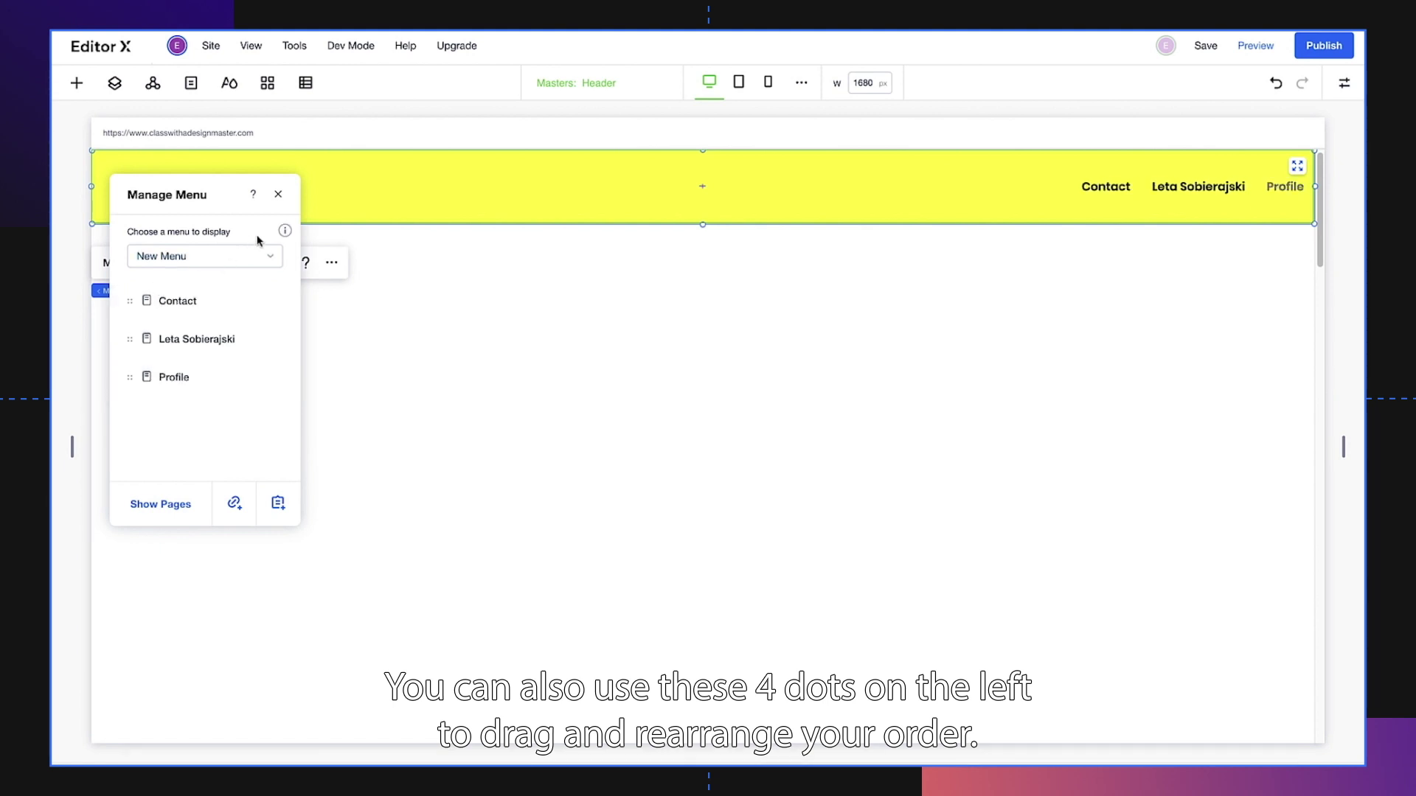
click(279, 194)
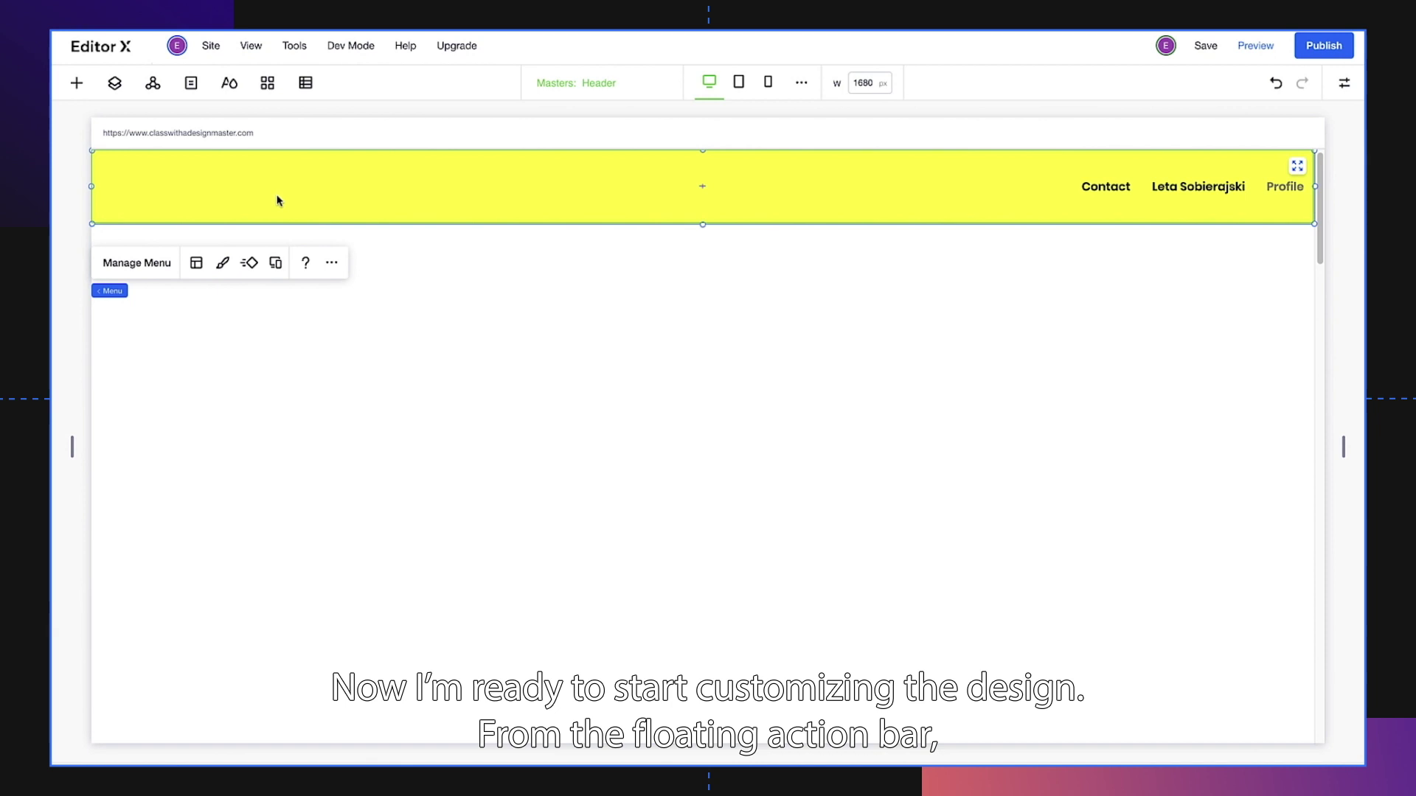
Step: Centre the menu item text and make the items fill the whole menu
click(196, 263)
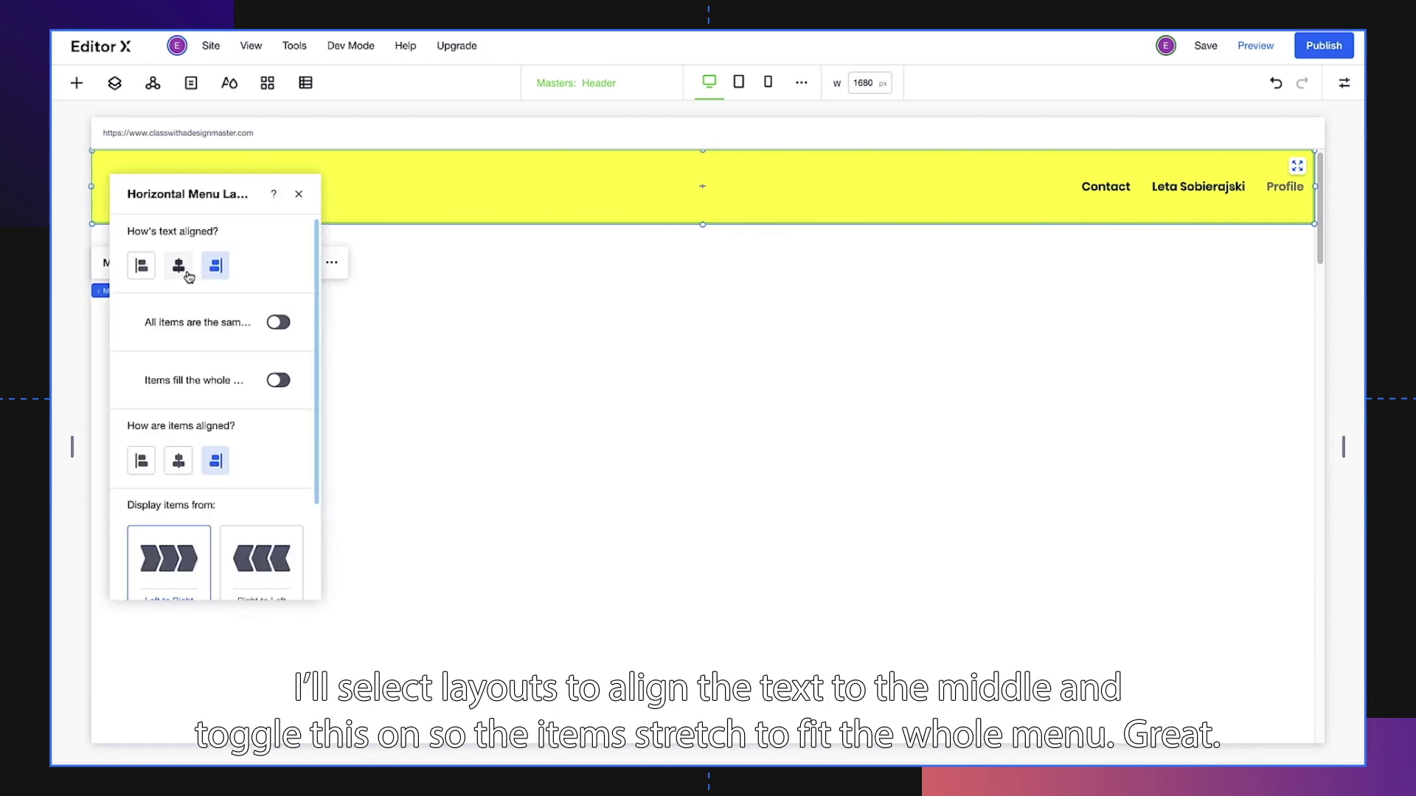
click(187, 273)
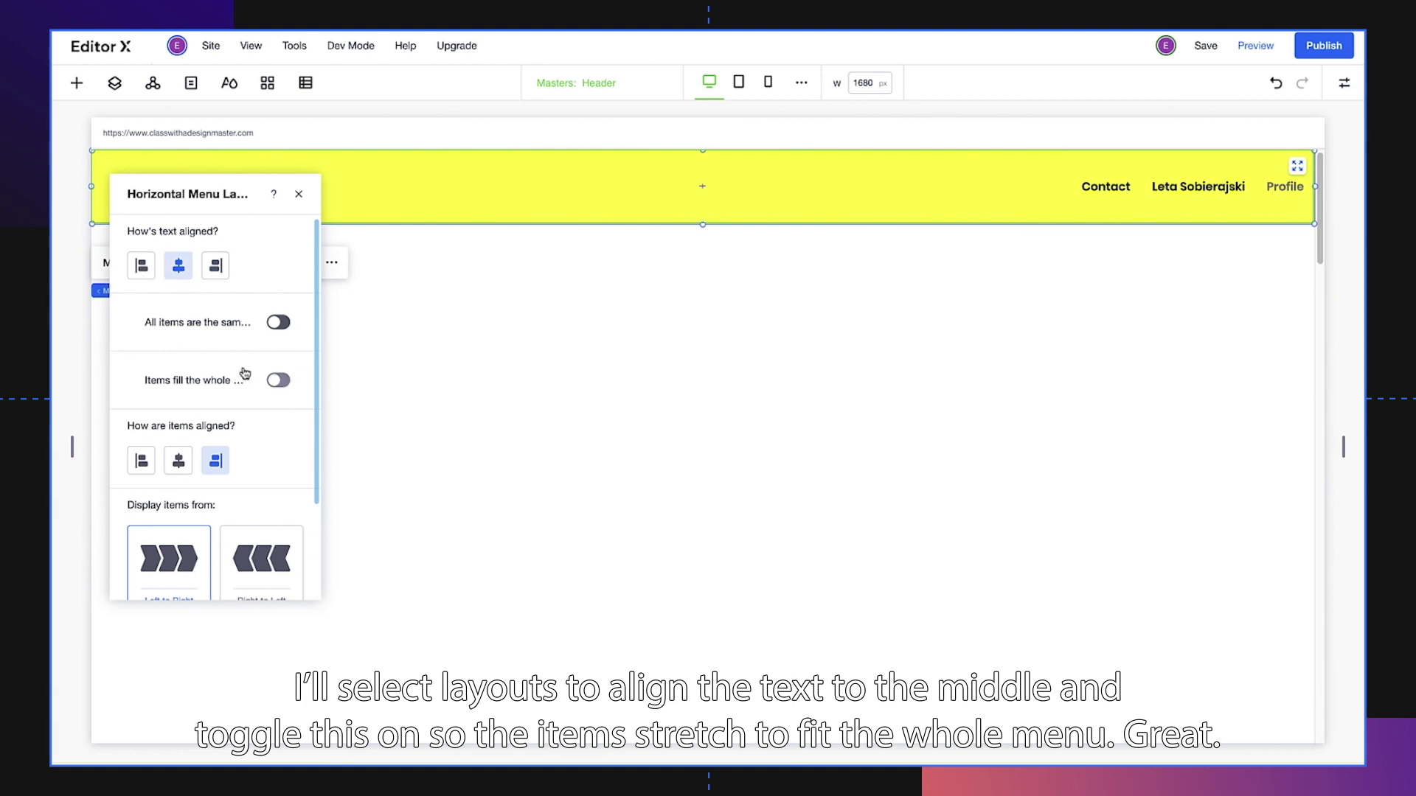
click(276, 381)
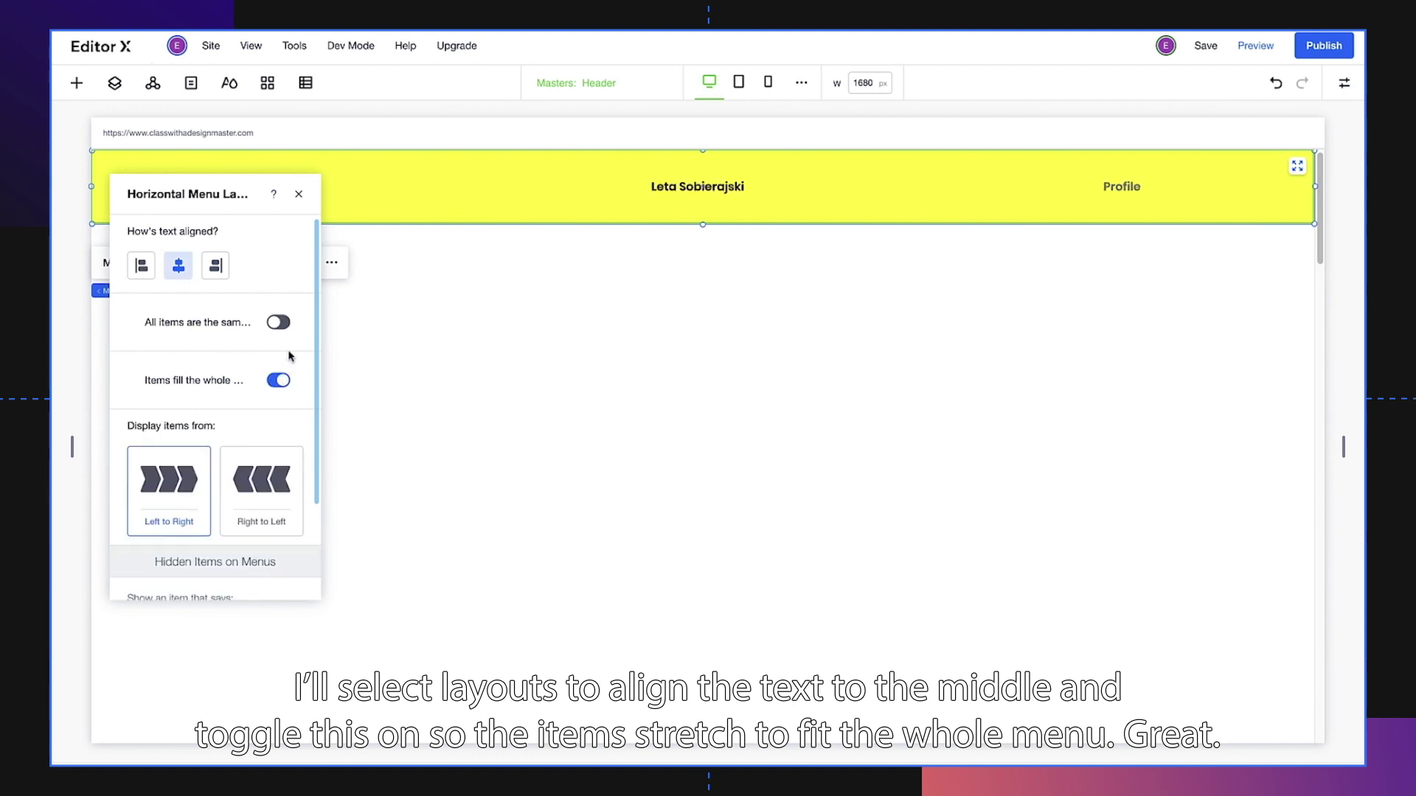
click(299, 195)
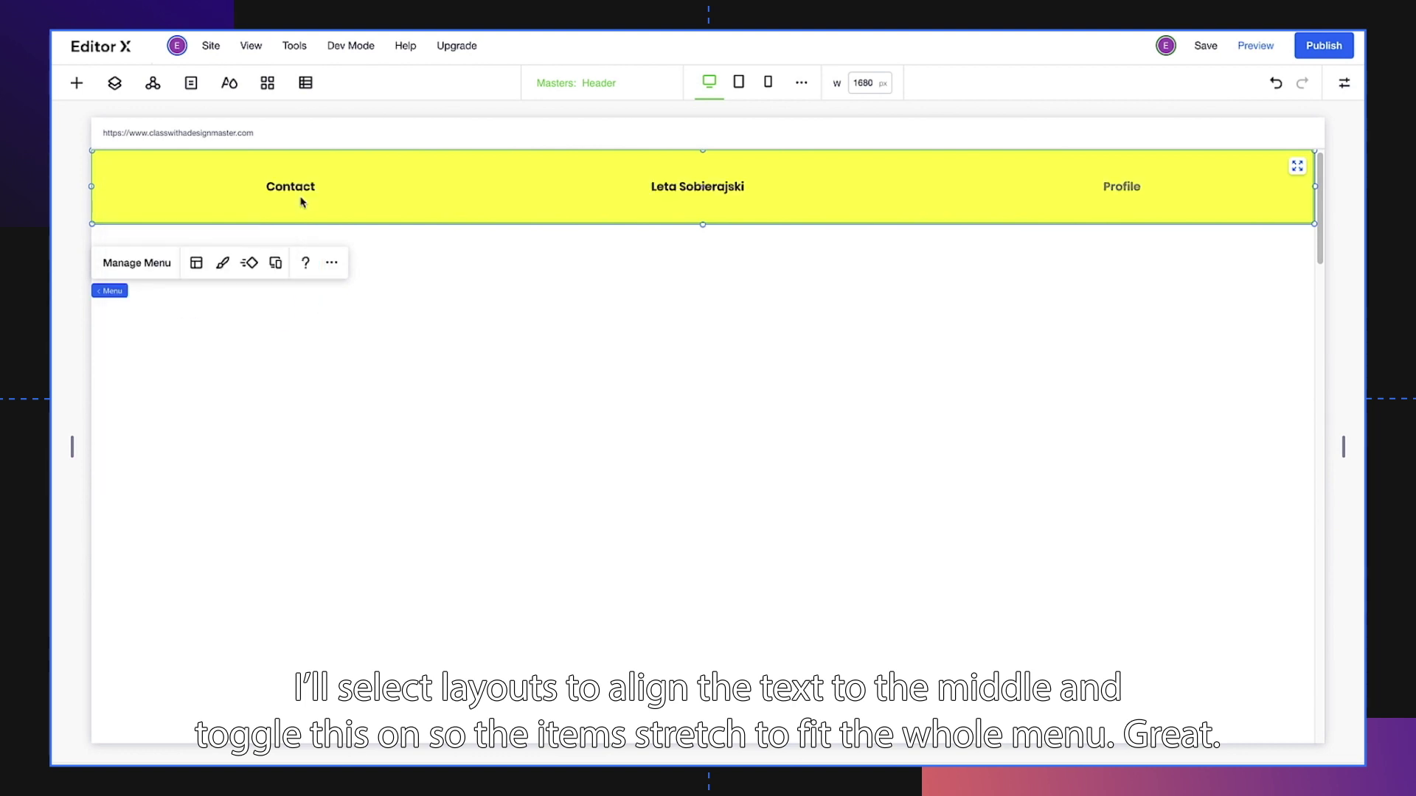
Step: Set the menu font to Poppins Medium at 40 px
click(222, 262)
click(201, 380)
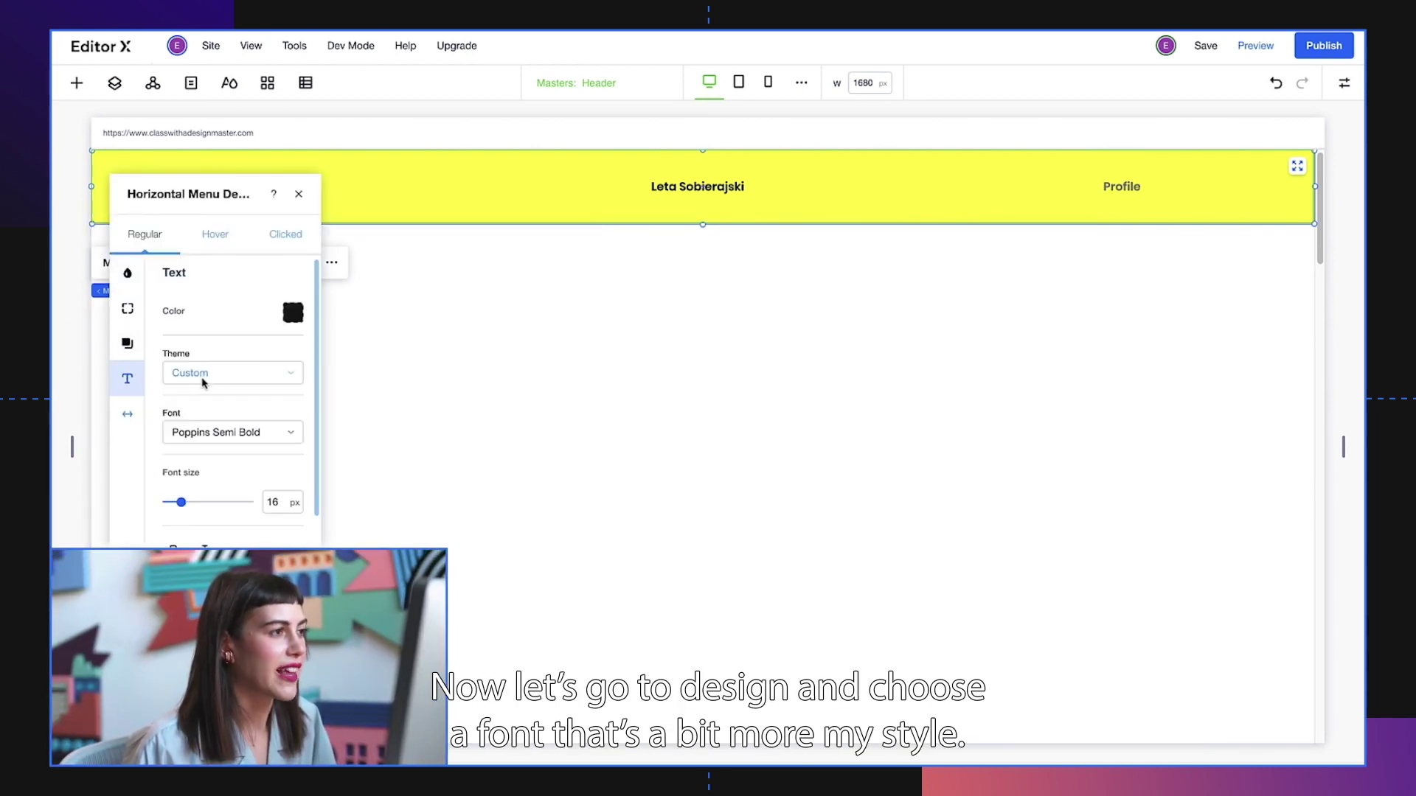
click(198, 432)
text(Poppins )
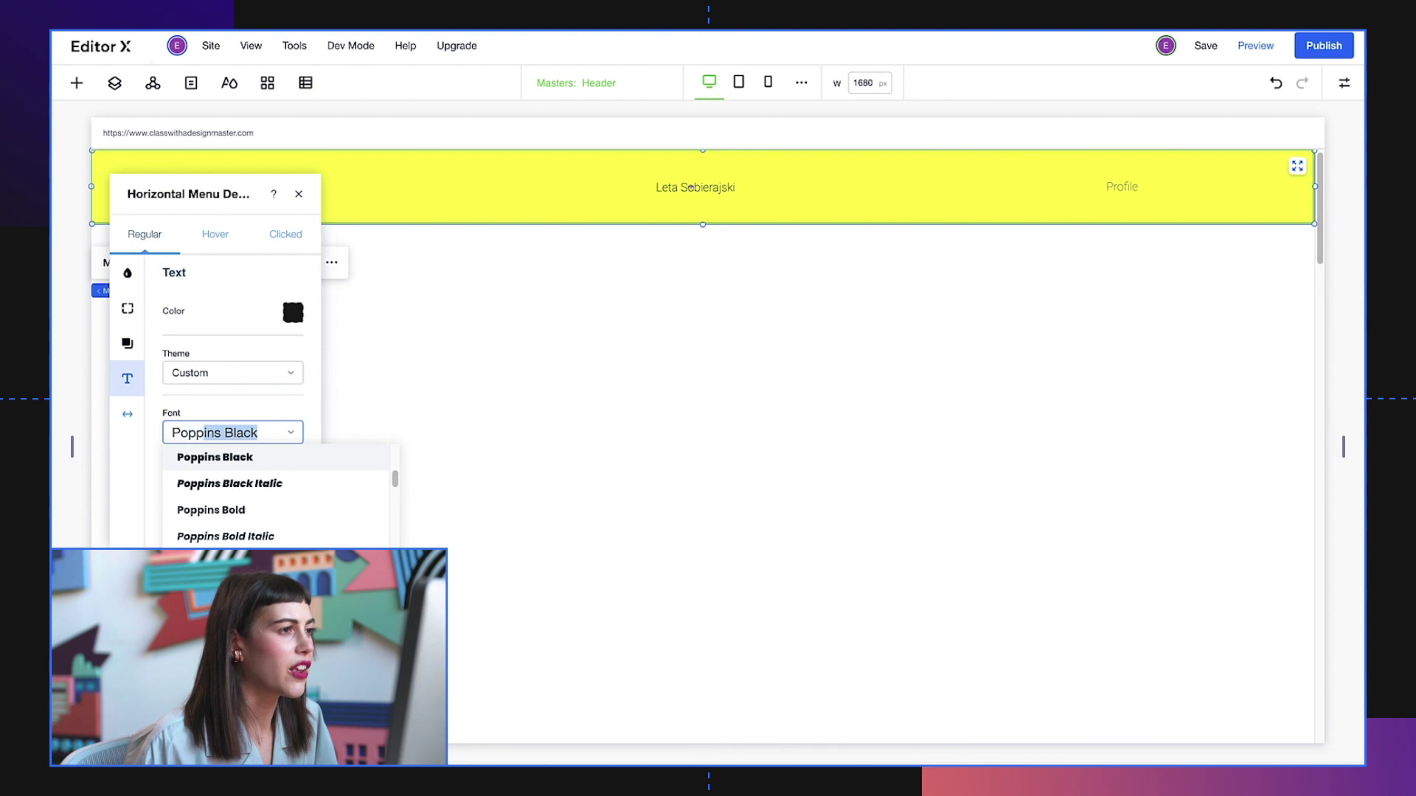
text(Mediu)
key(Return)
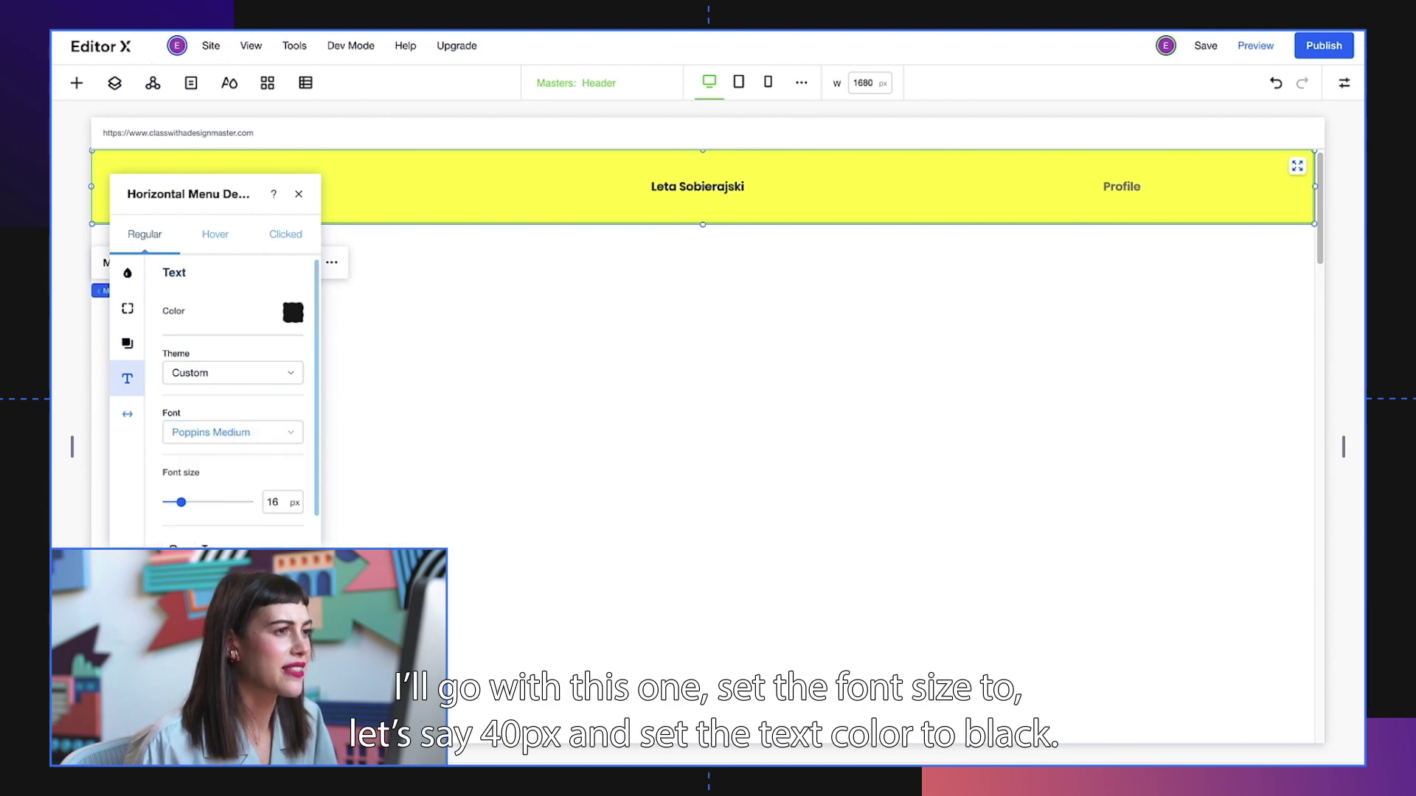
click(272, 502)
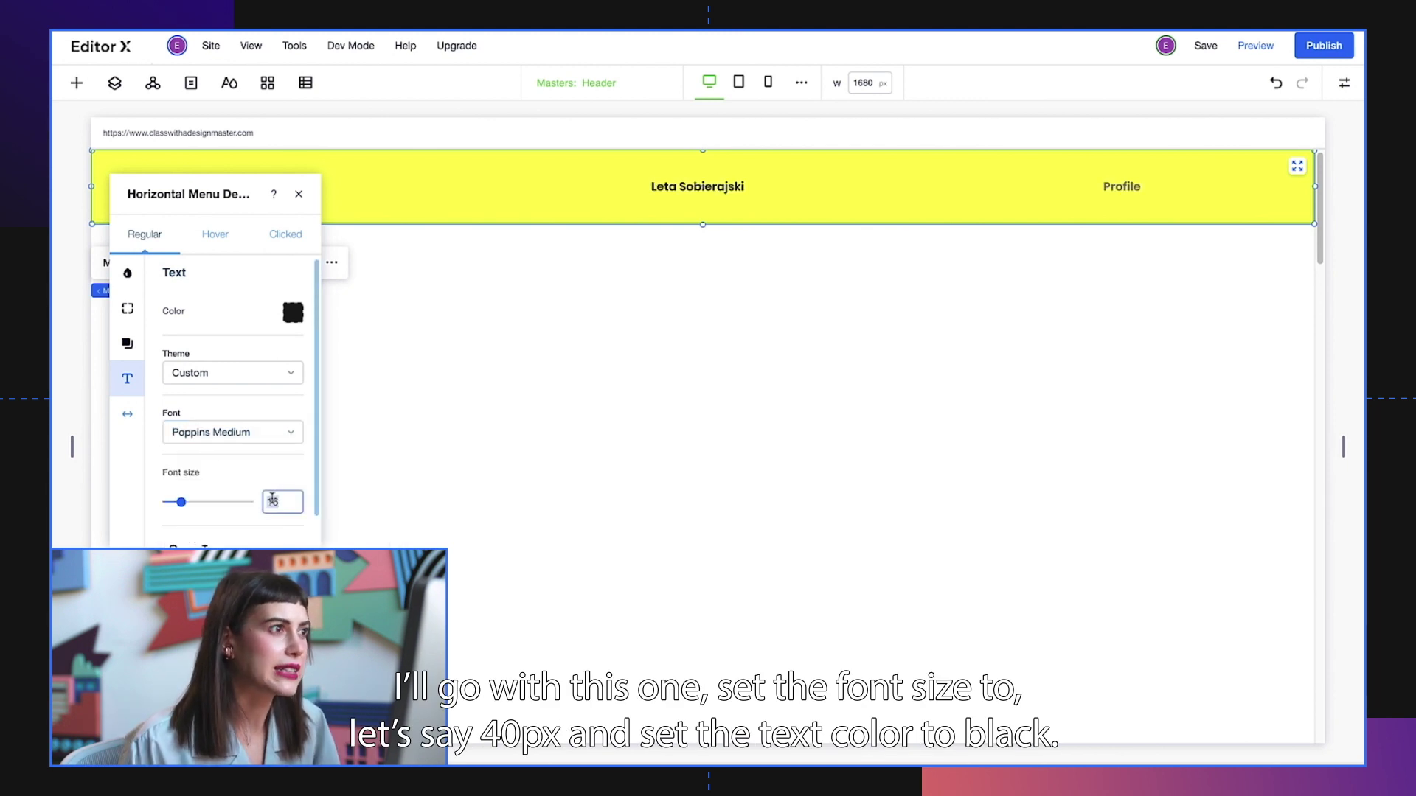
text(40)
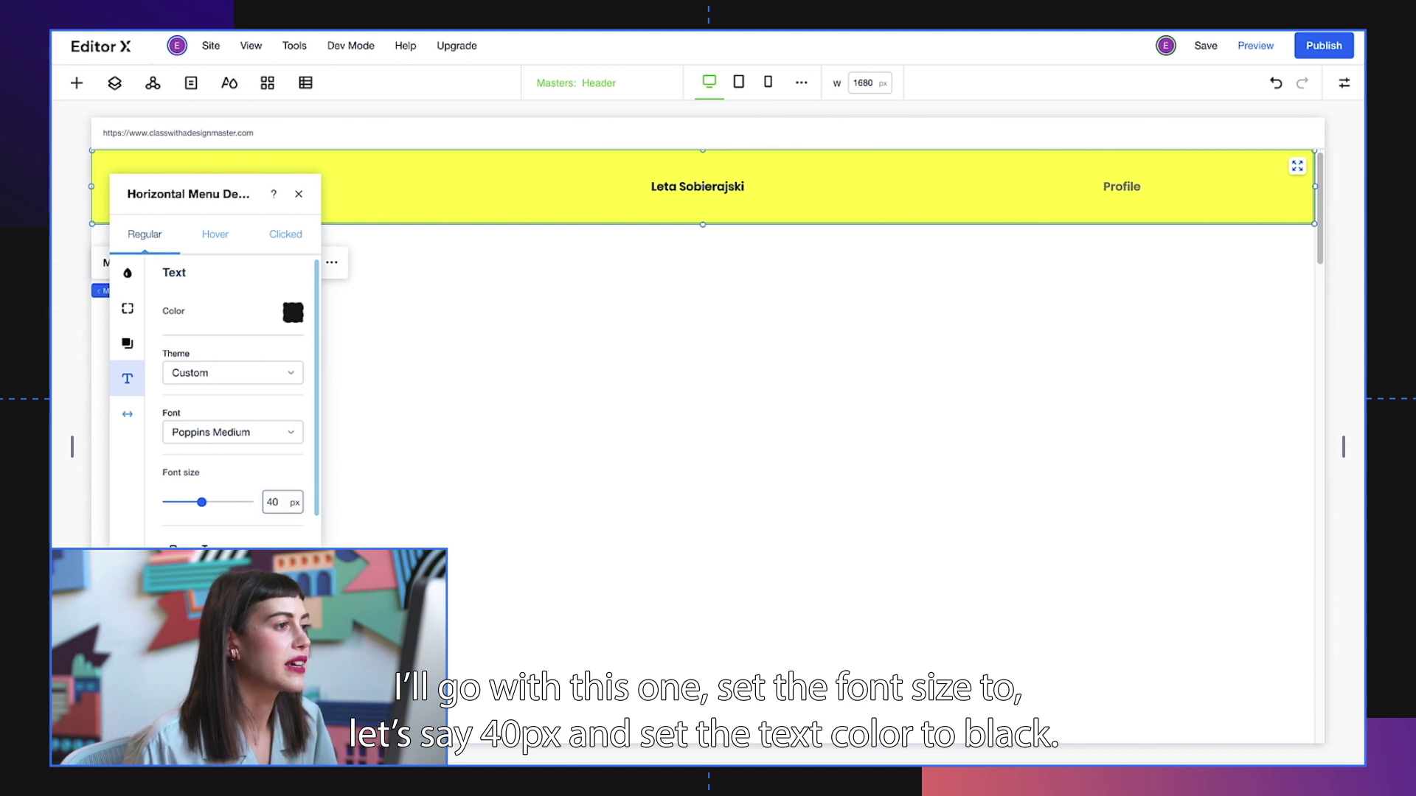
key(Return)
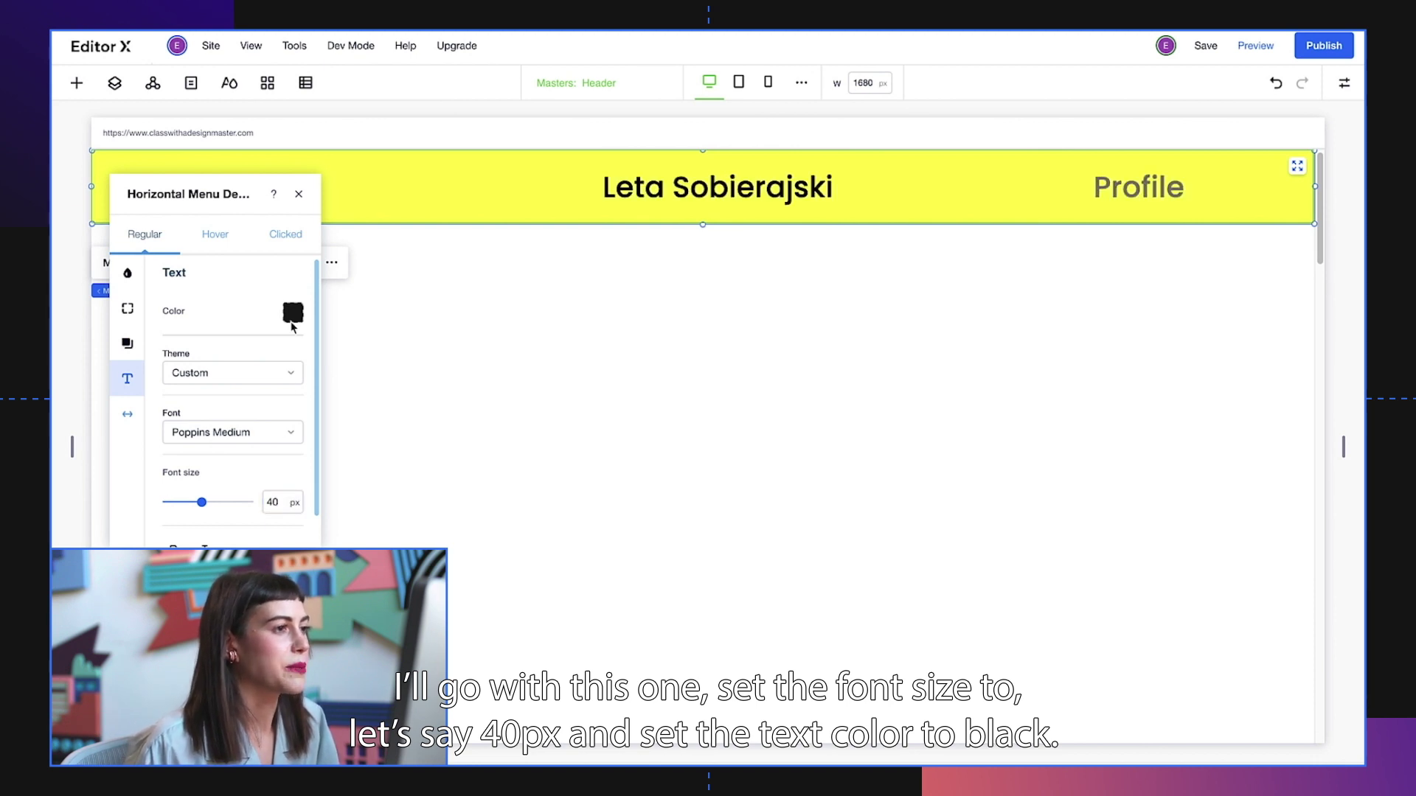
Step: Make the hover and clicked menu text colour black
click(215, 235)
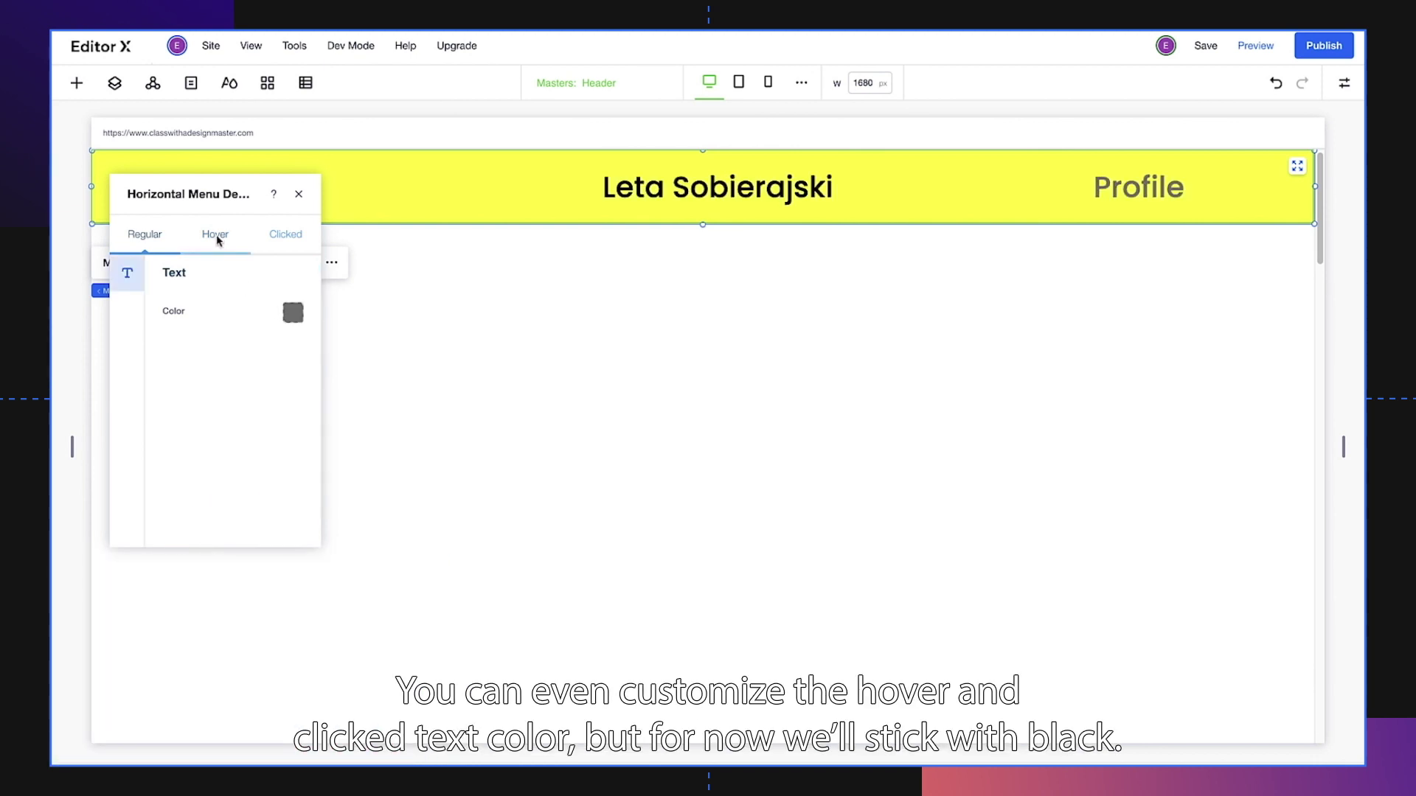
click(292, 313)
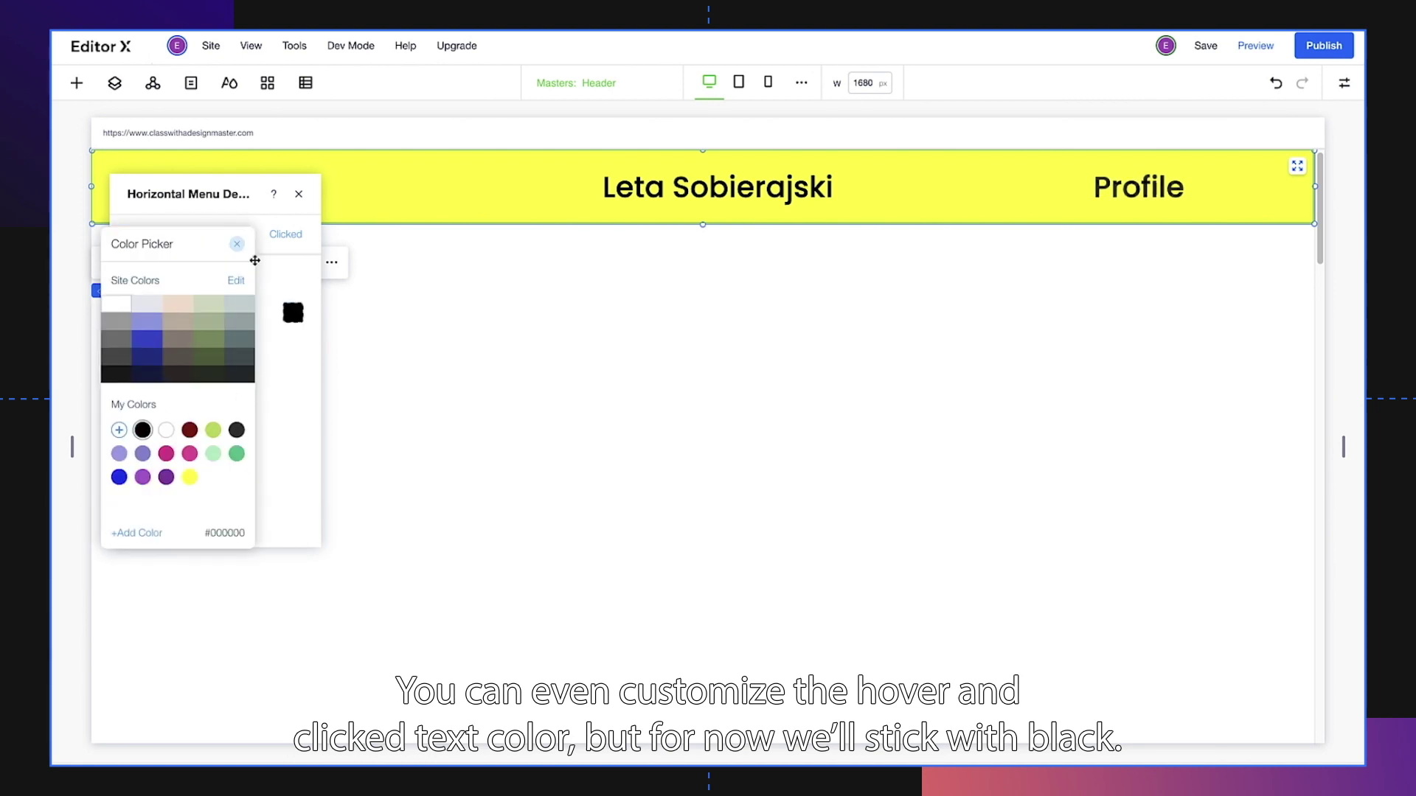
click(286, 235)
click(292, 313)
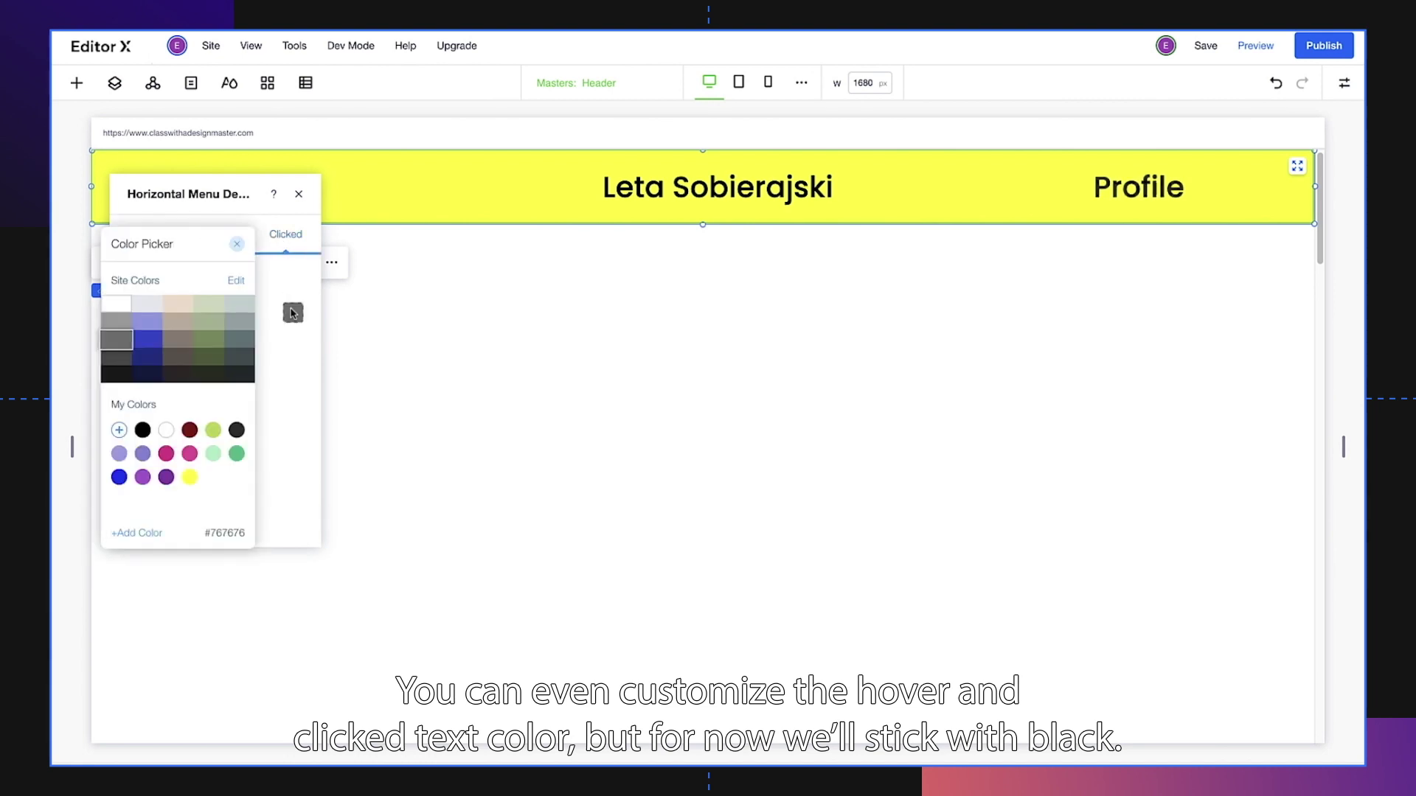
click(142, 430)
click(244, 251)
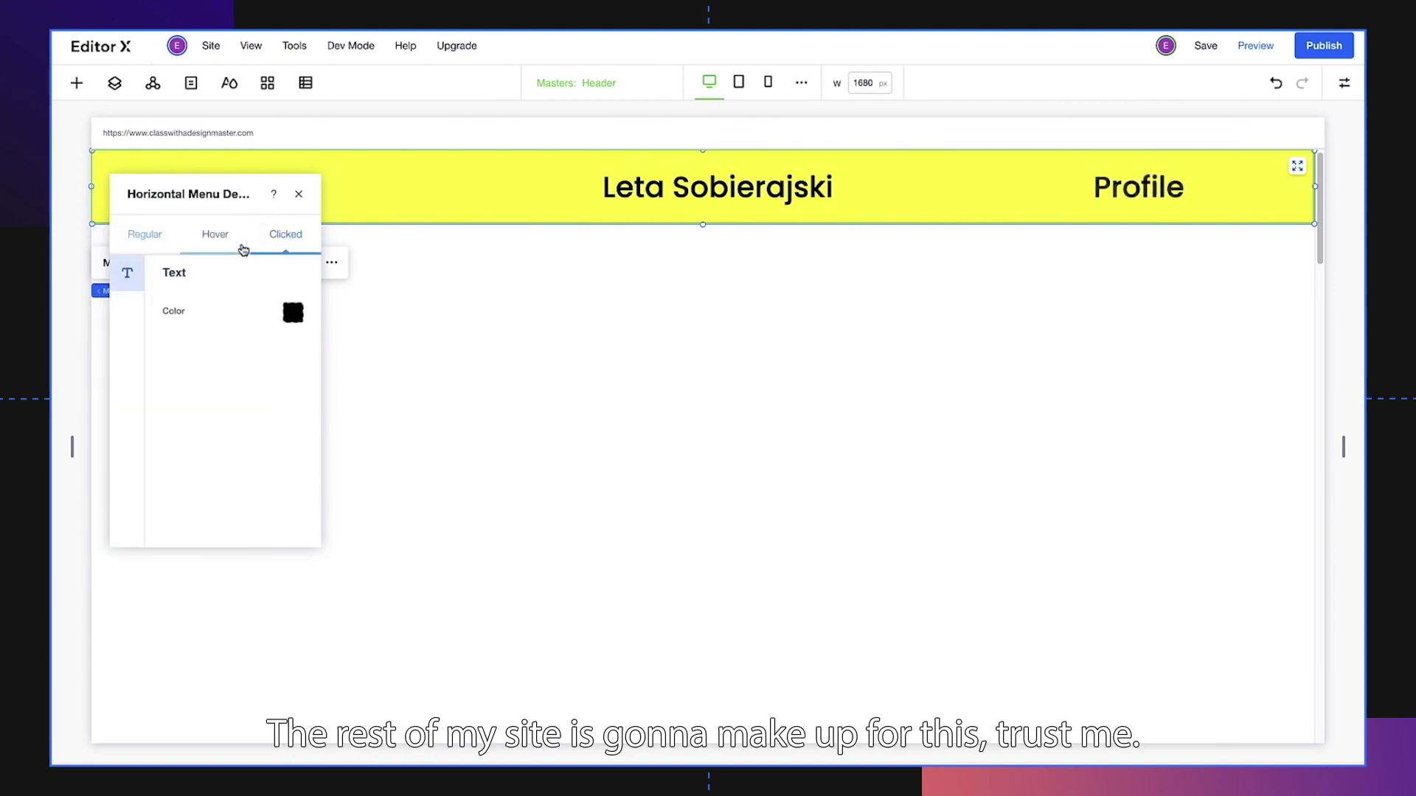
click(299, 196)
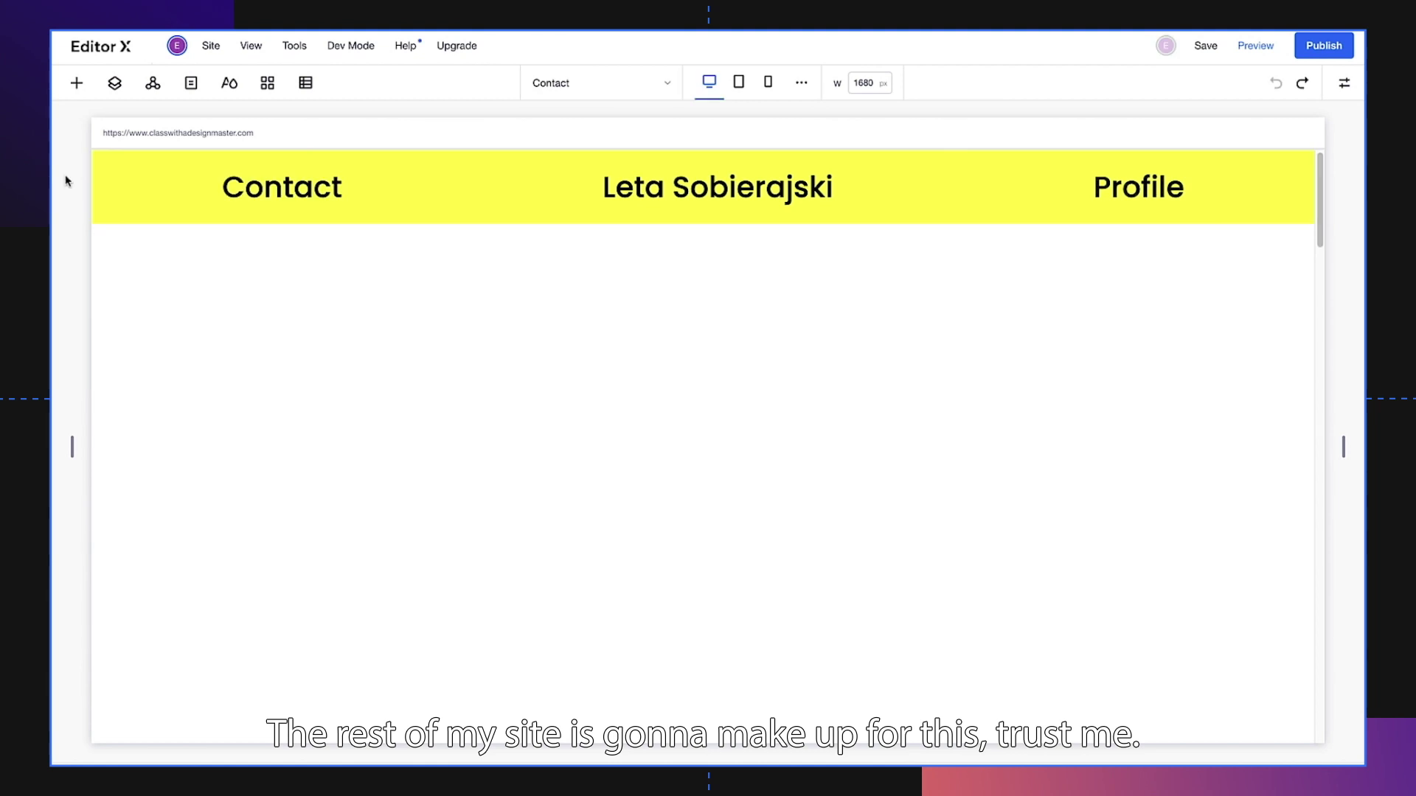
Step: Place the uploaded fefAsset 1.jpg photo in the first section and stretch it full width
click(72, 87)
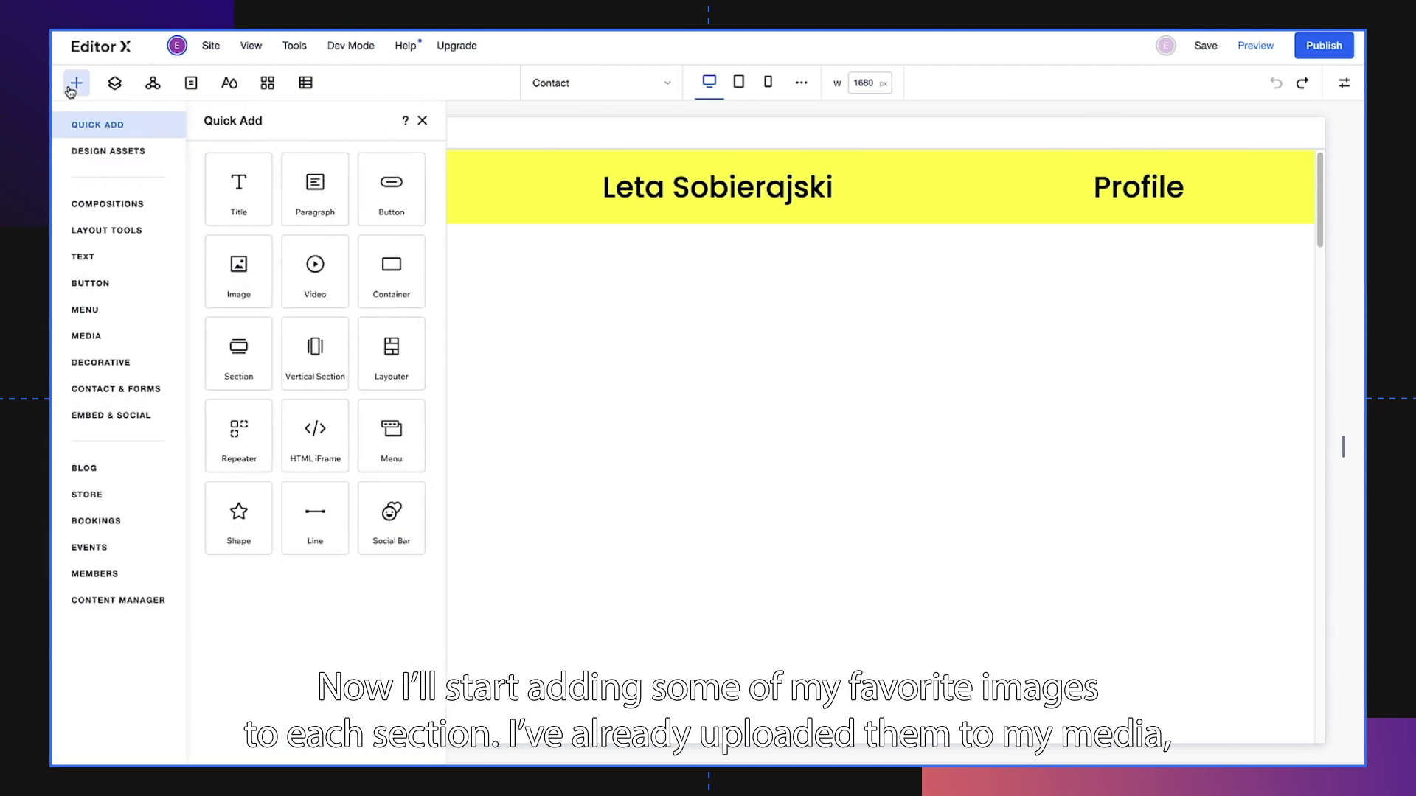
click(69, 340)
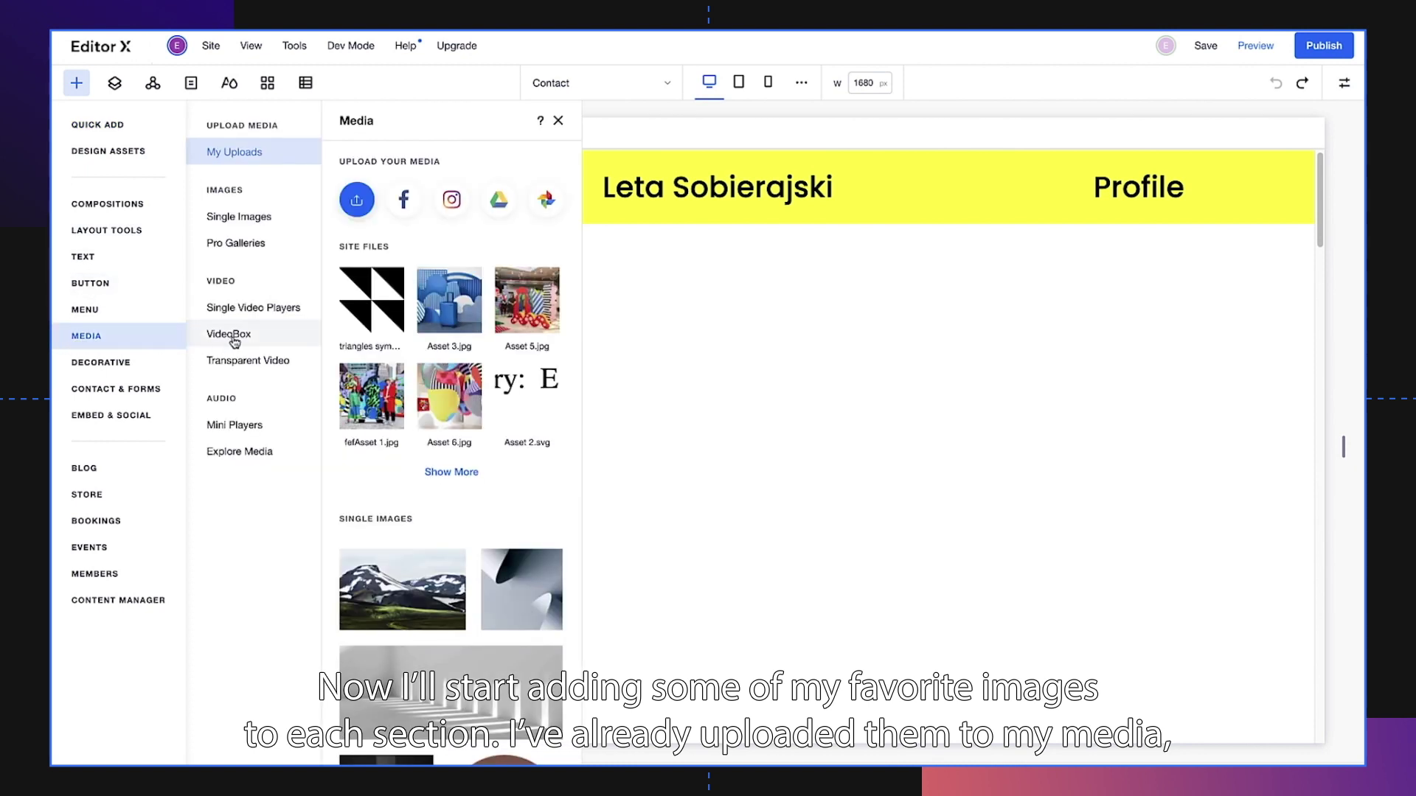
drag(372, 397, 573, 448)
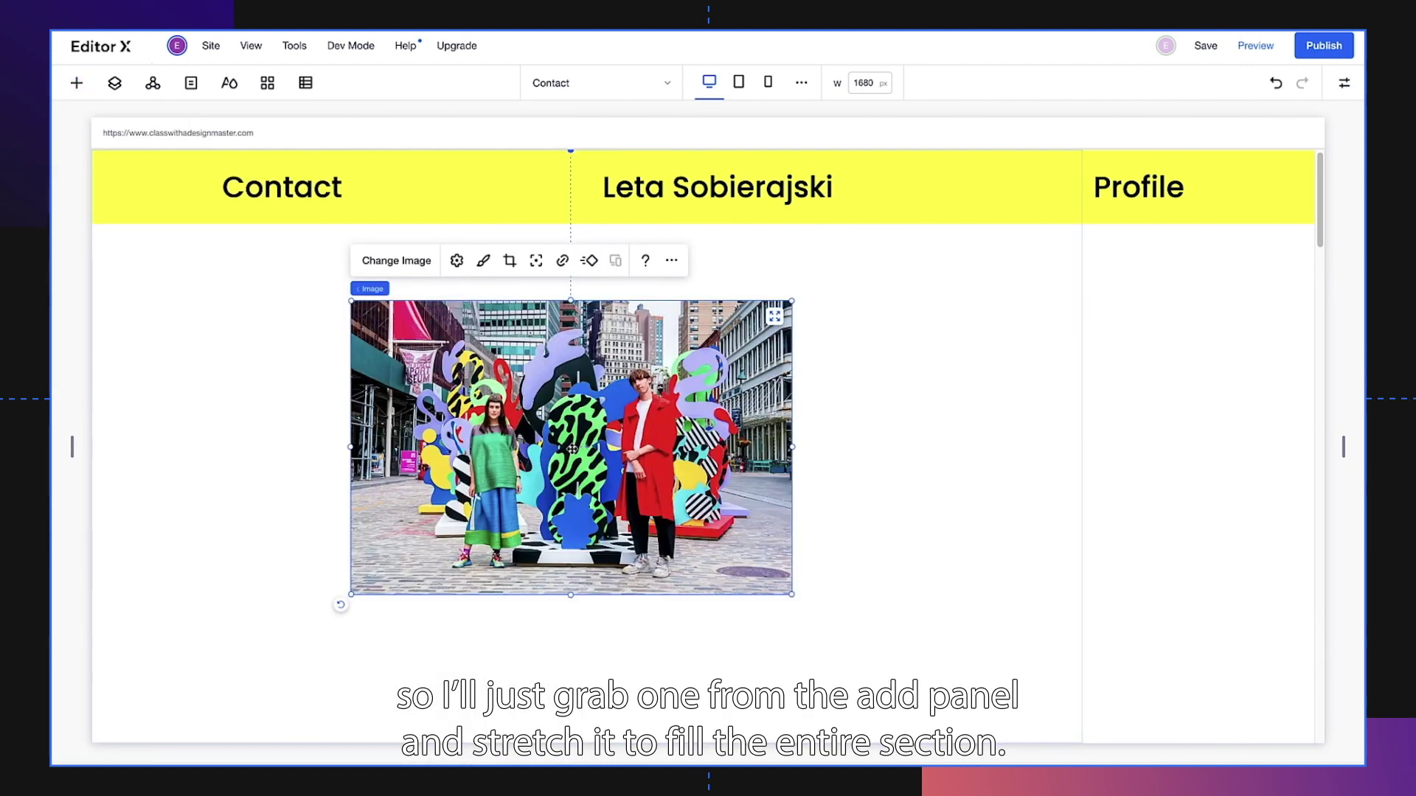
click(773, 316)
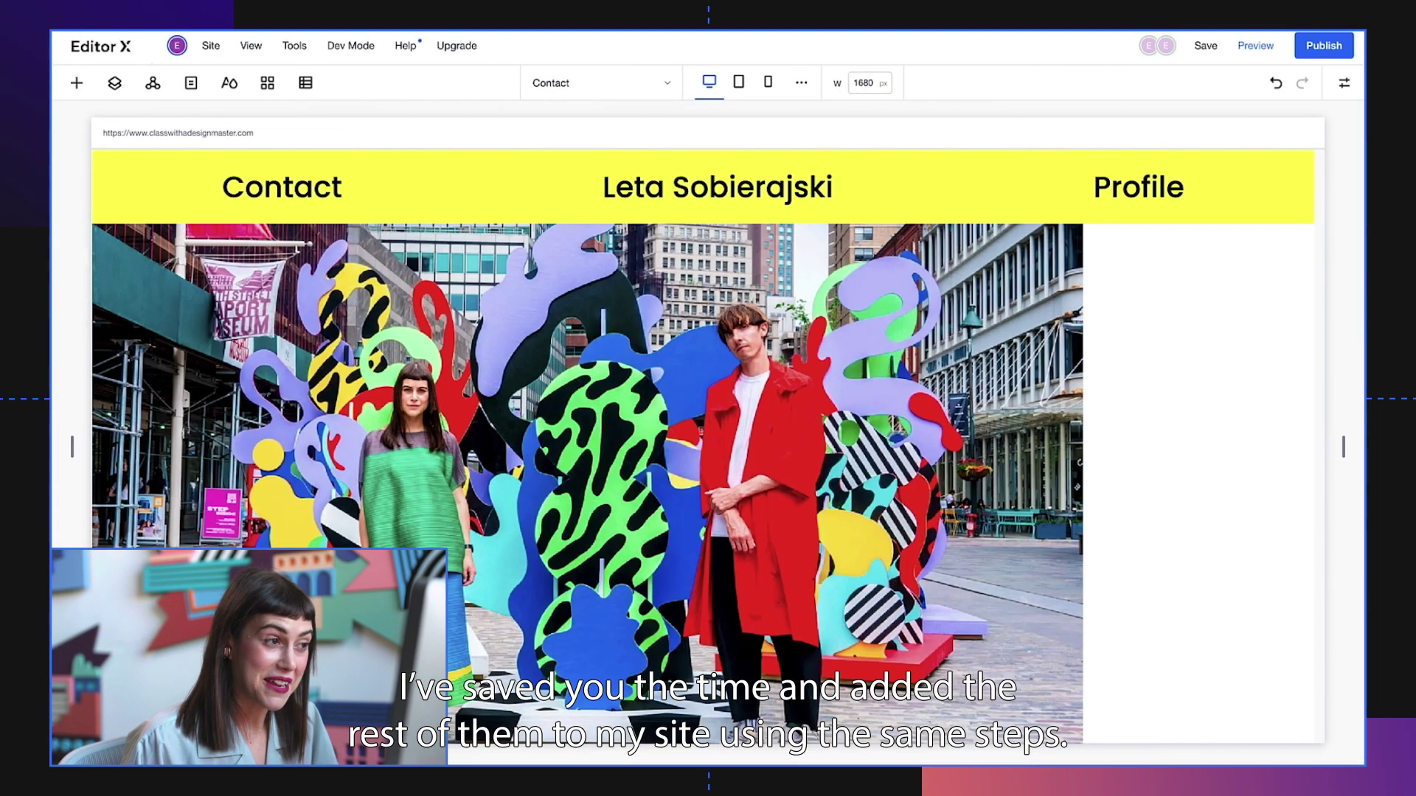
scroll(587, 485, down, 6)
scroll(588, 484, down, 10)
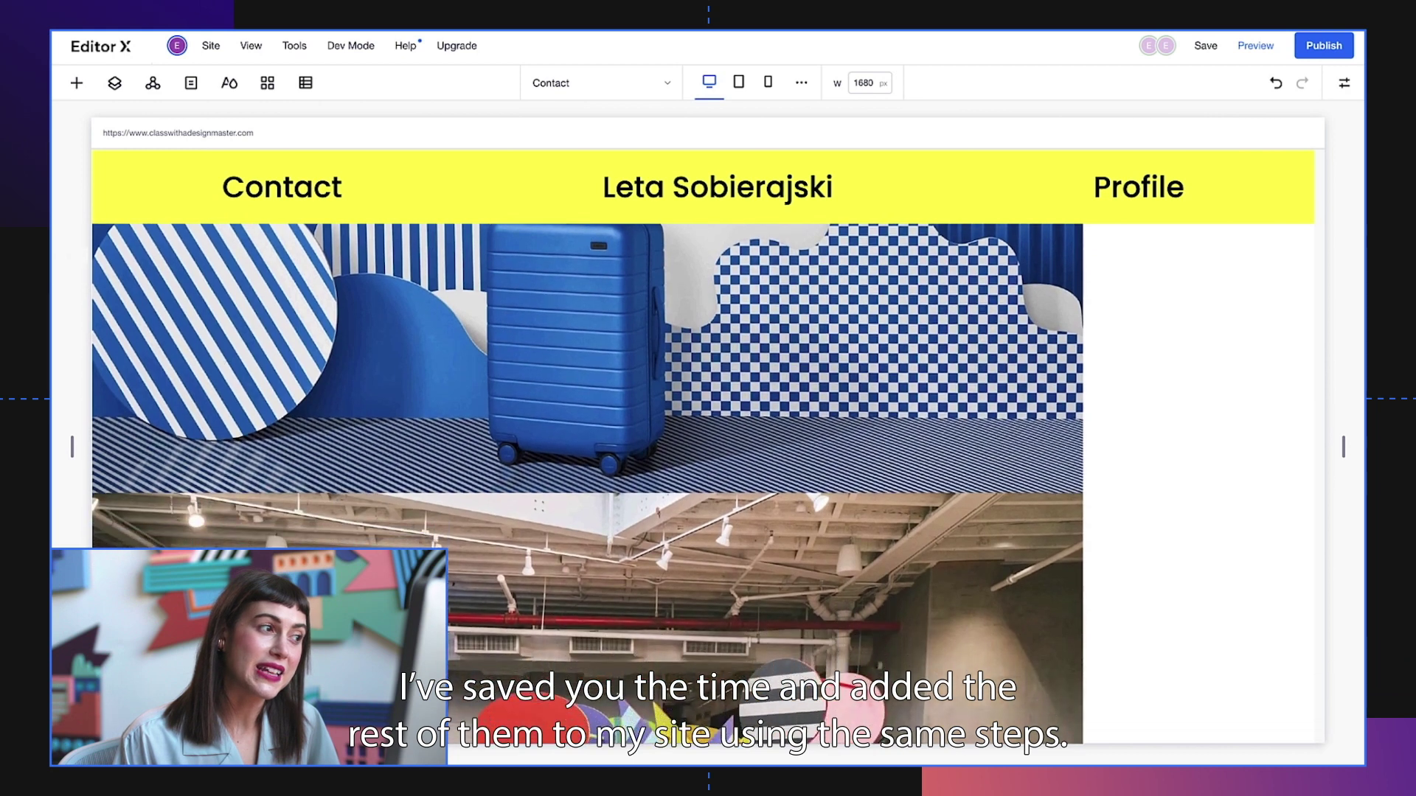
scroll(587, 484, down, 10)
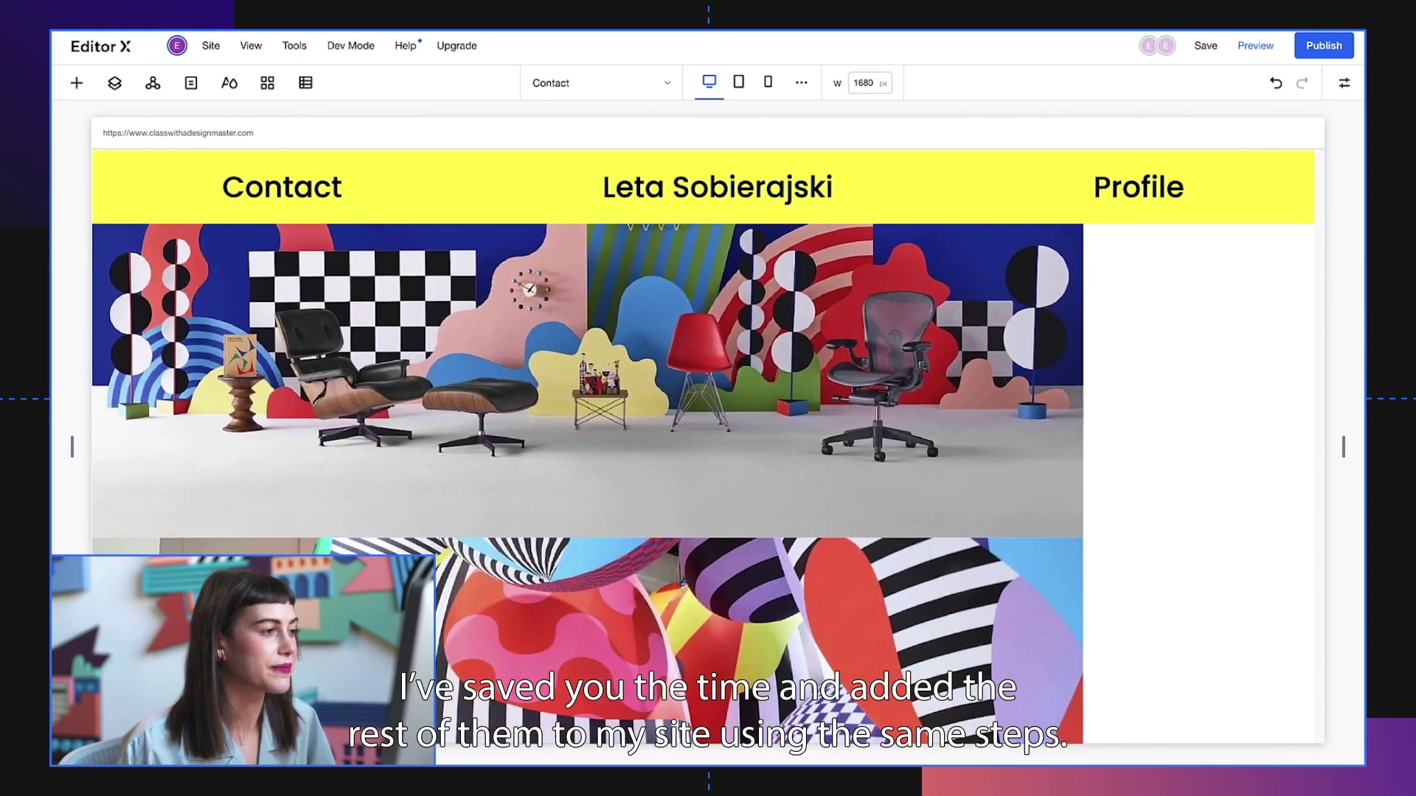
scroll(68, 184, up, 20)
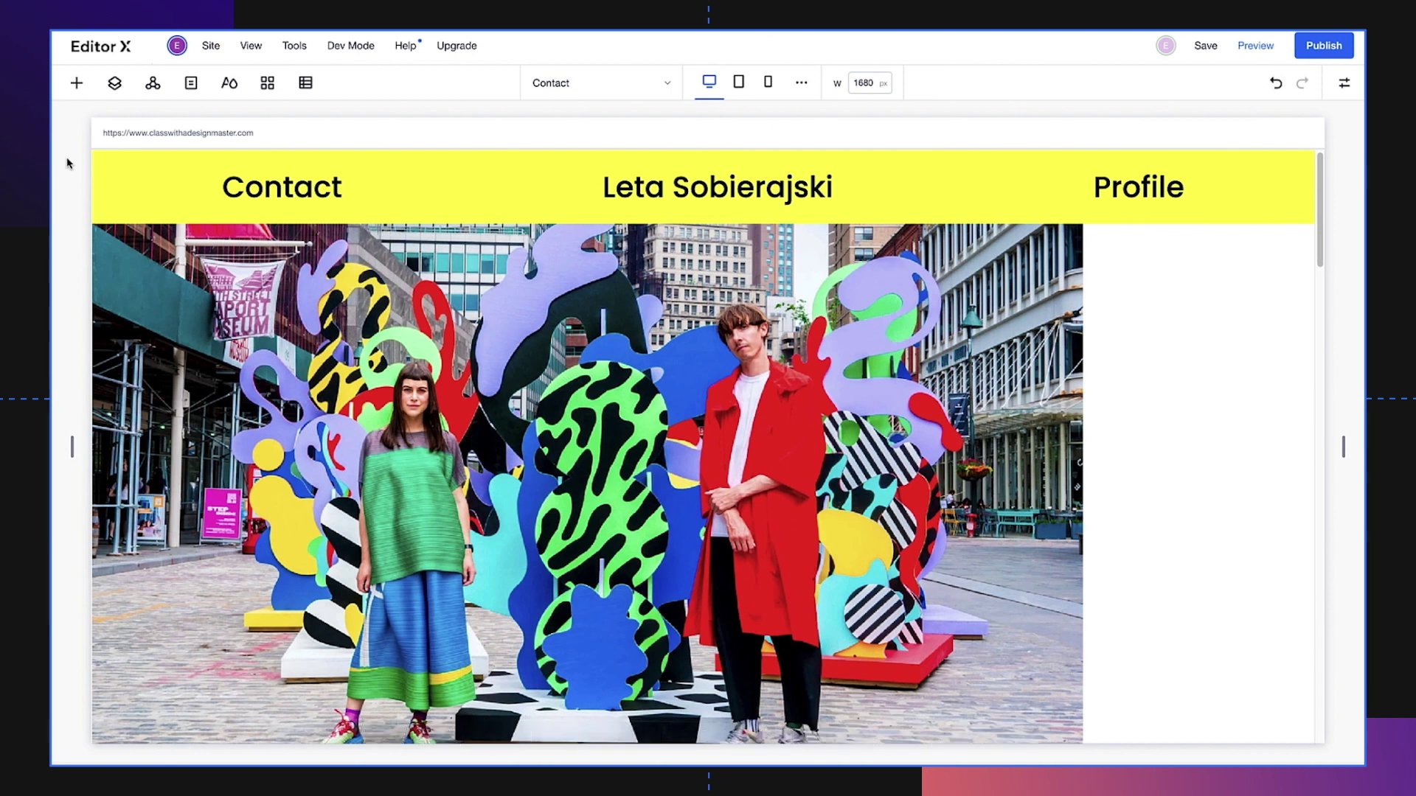
Step: Add a container, narrow it, and stretch it to fill the Profile column
click(76, 83)
click(78, 127)
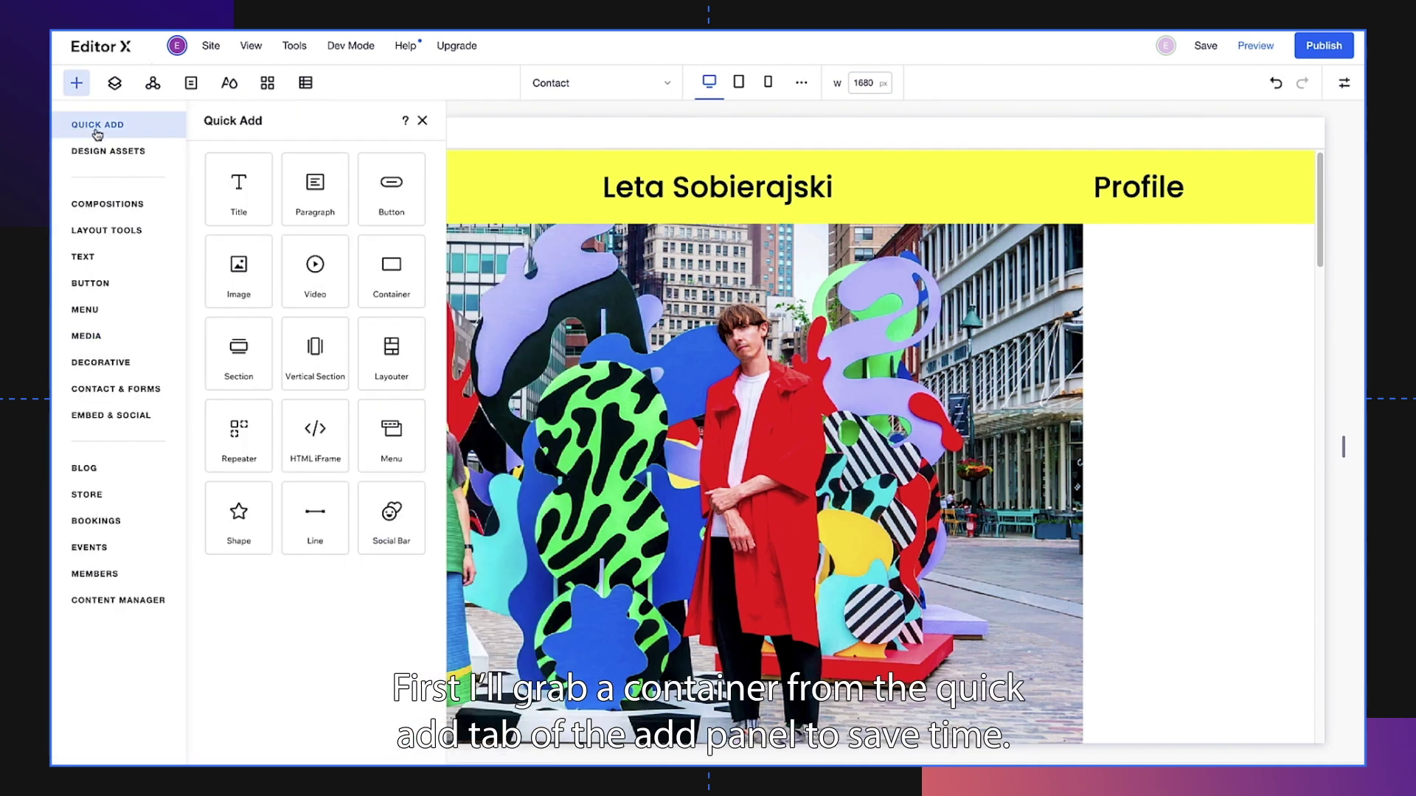
click(389, 275)
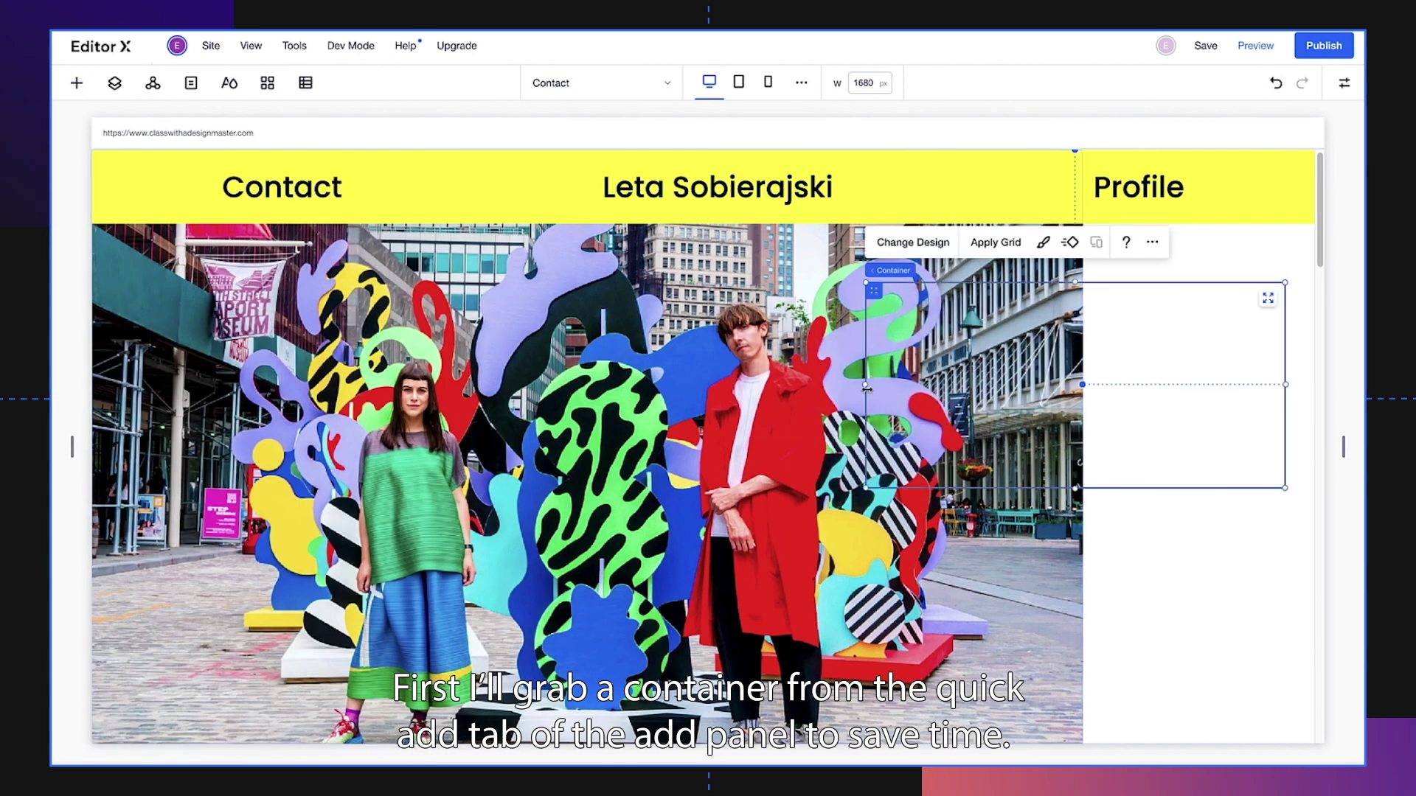
drag(866, 389, 1109, 384)
click(1267, 305)
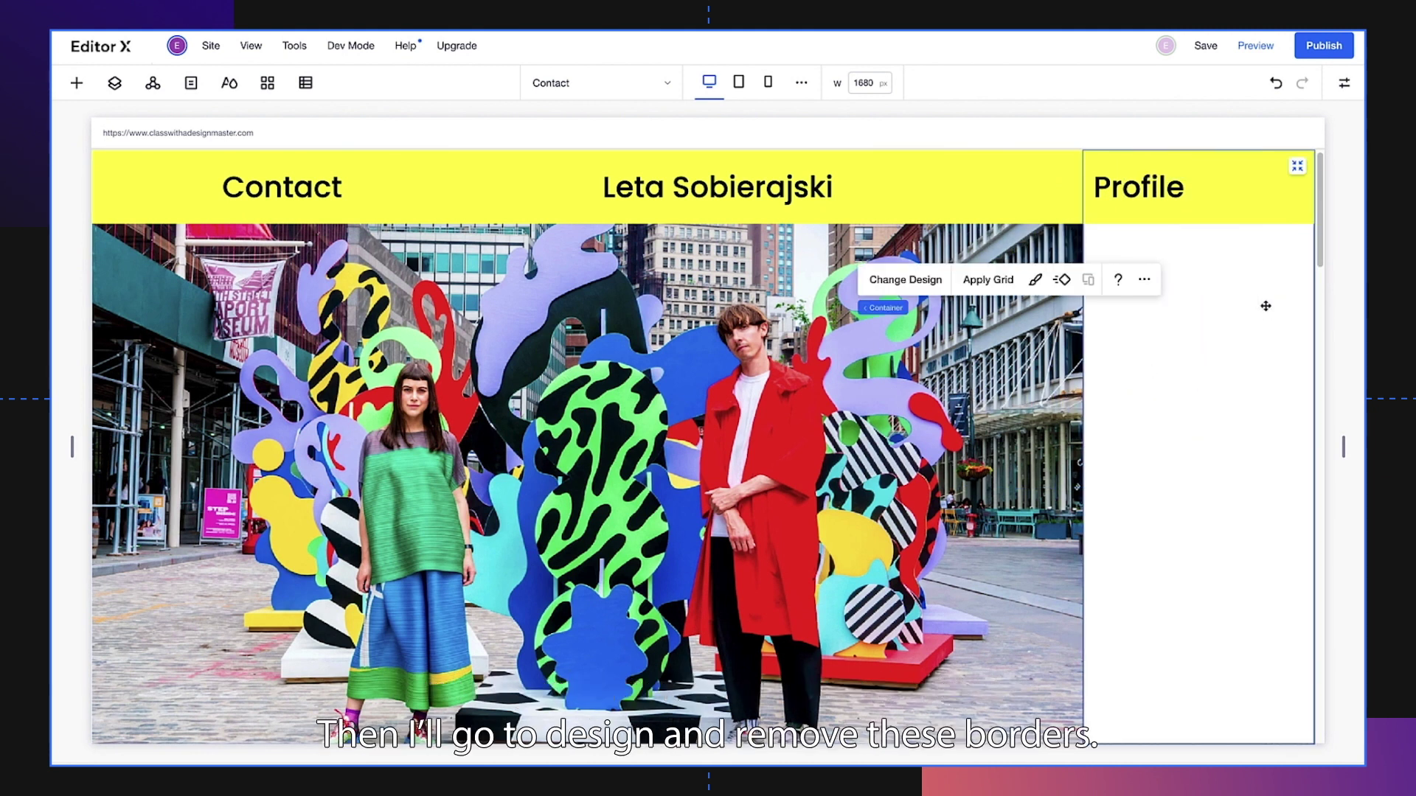
Step: Fill the container's background with the custom lilac purple from My Colors
click(1035, 279)
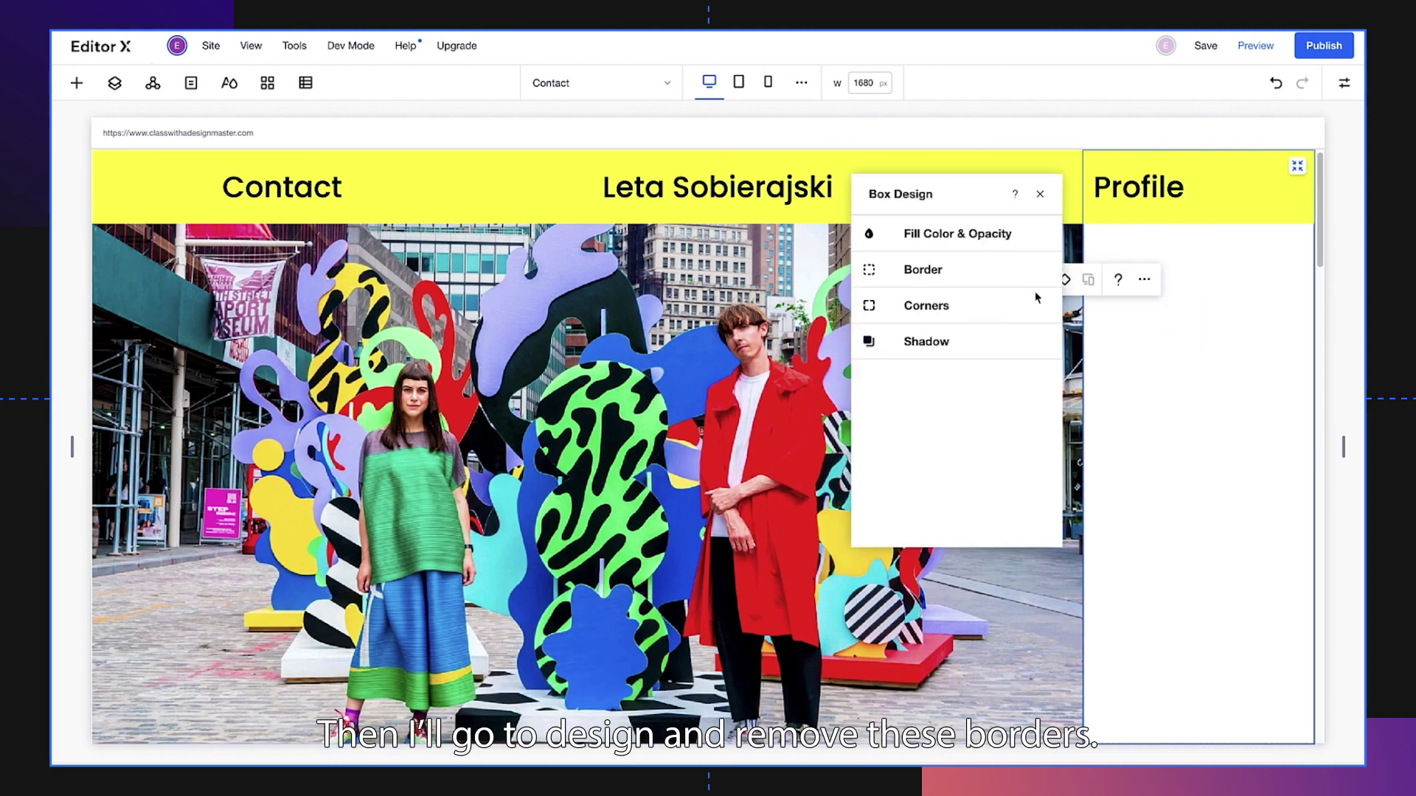
click(1053, 270)
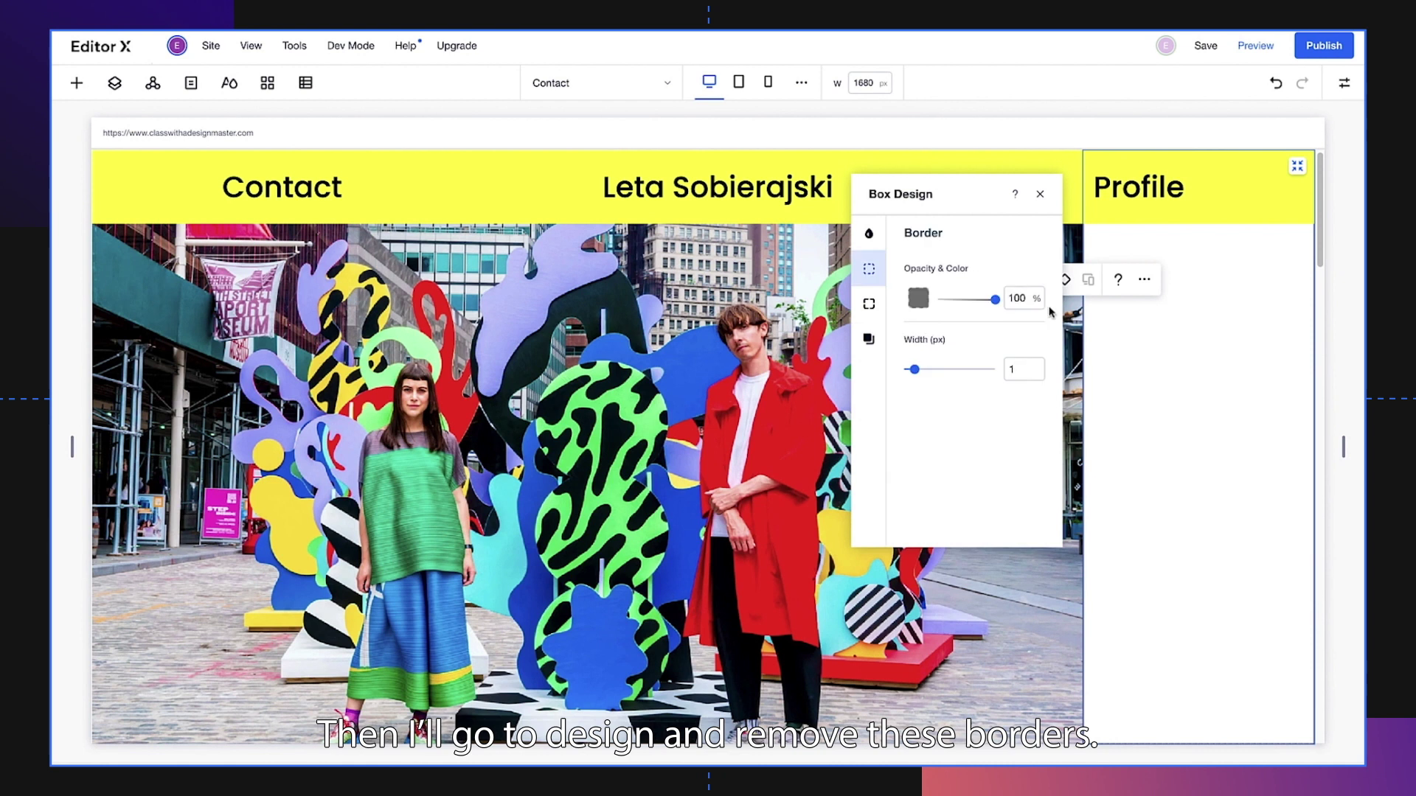
click(1043, 211)
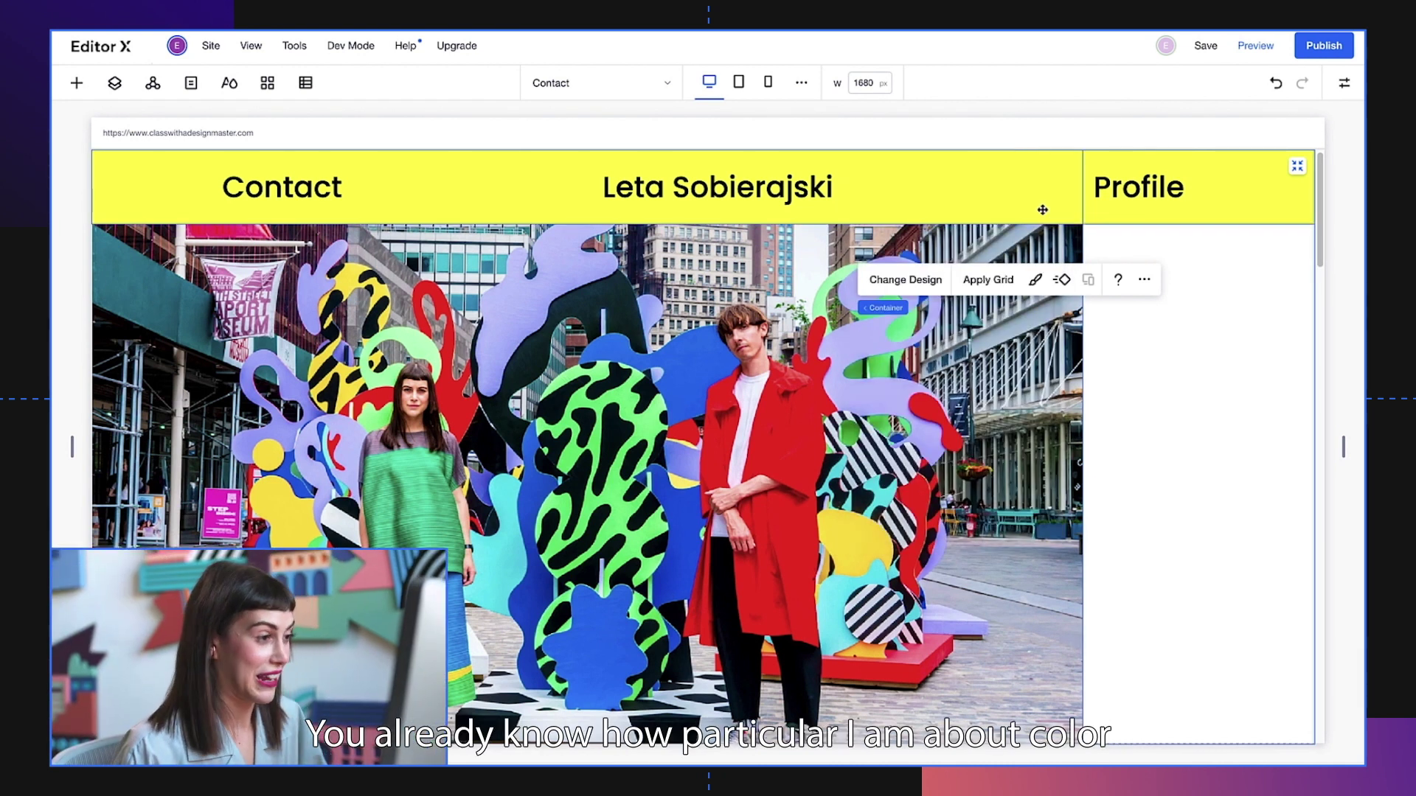
click(1035, 280)
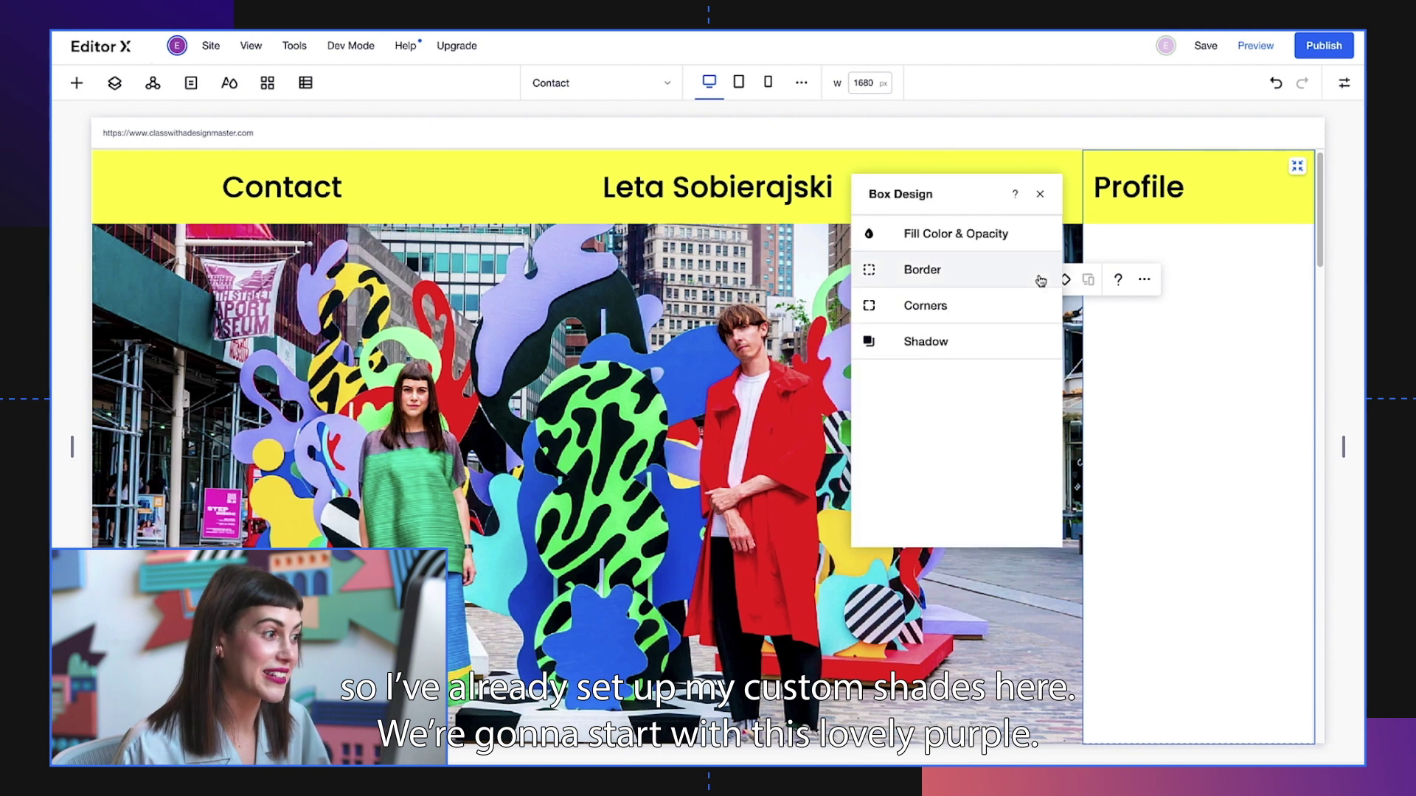
click(1027, 245)
click(918, 297)
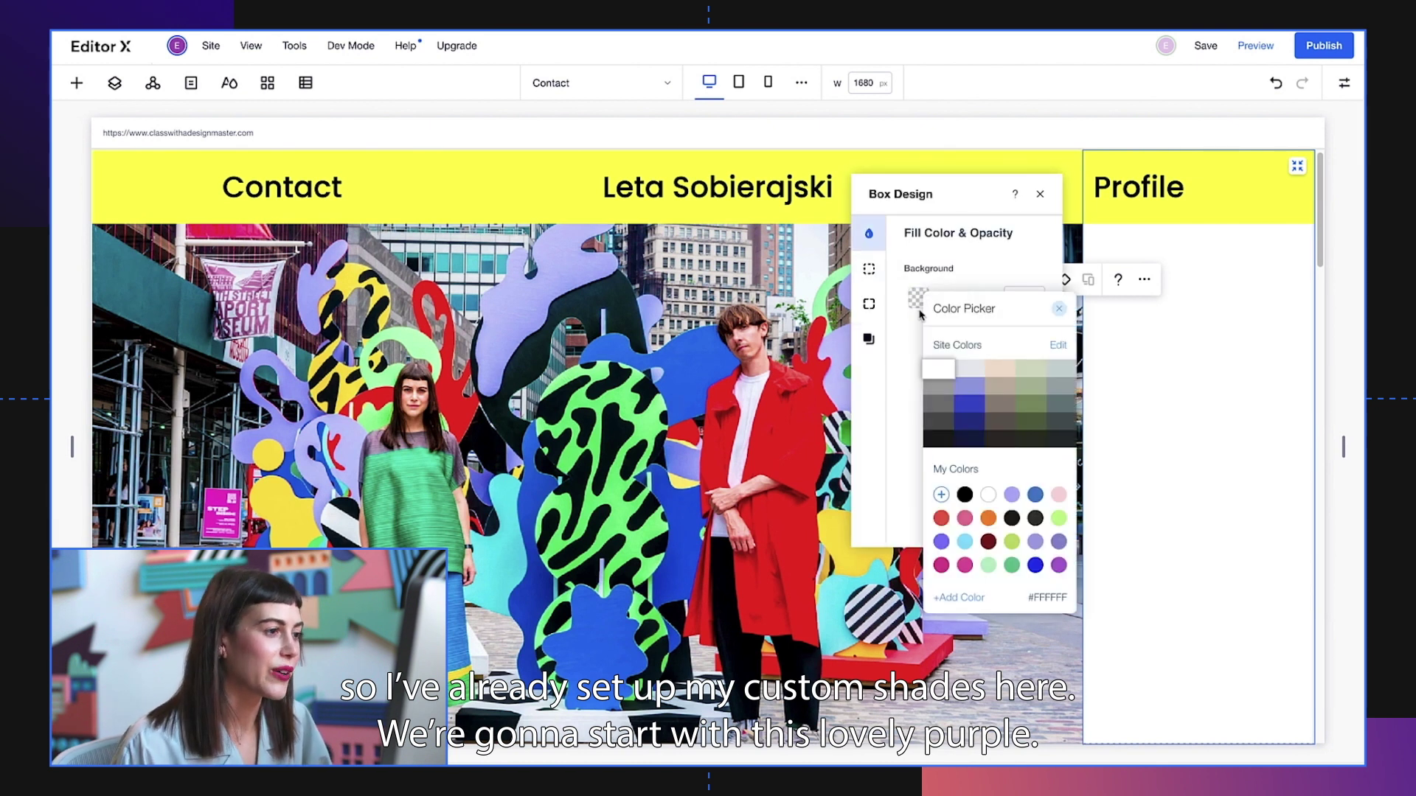
click(1012, 495)
click(1059, 308)
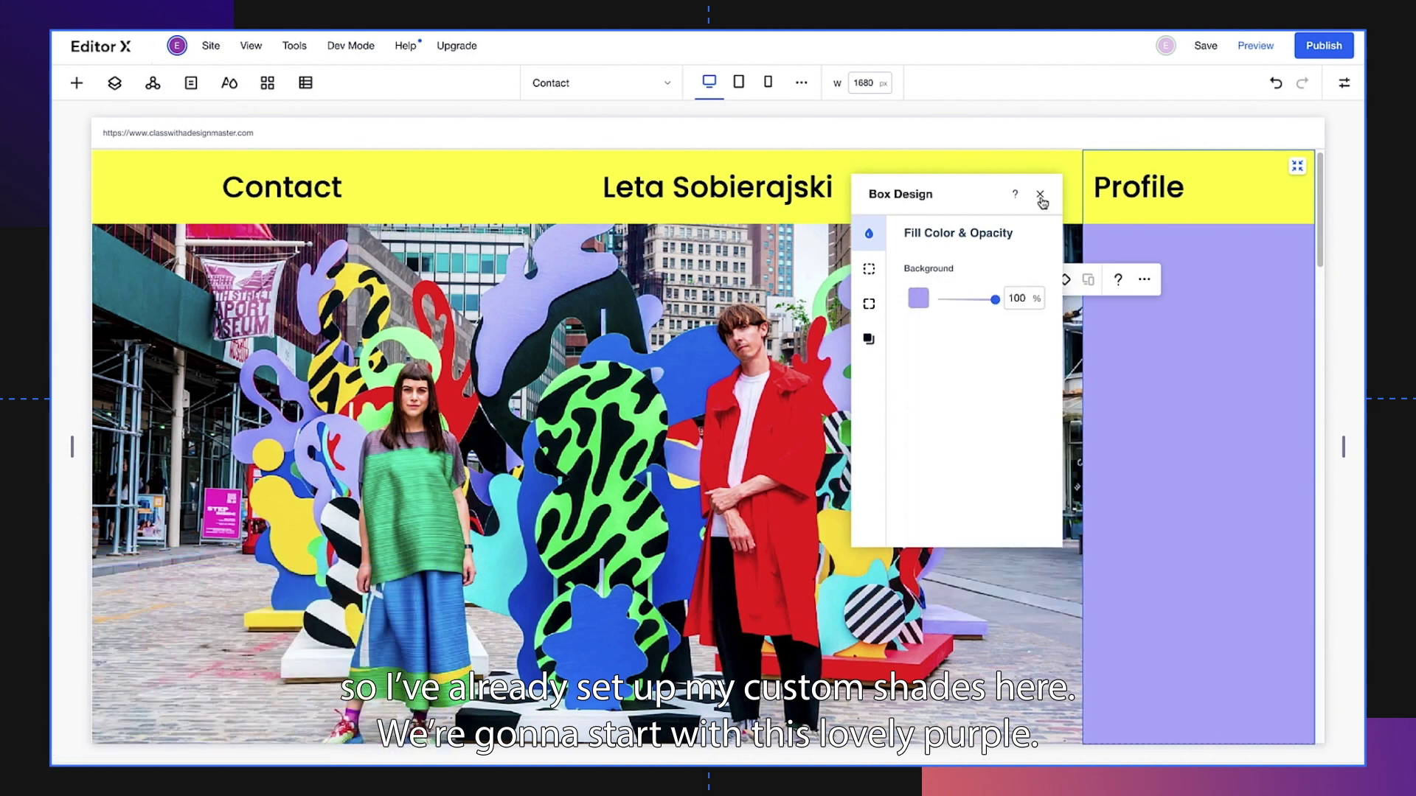
click(1039, 194)
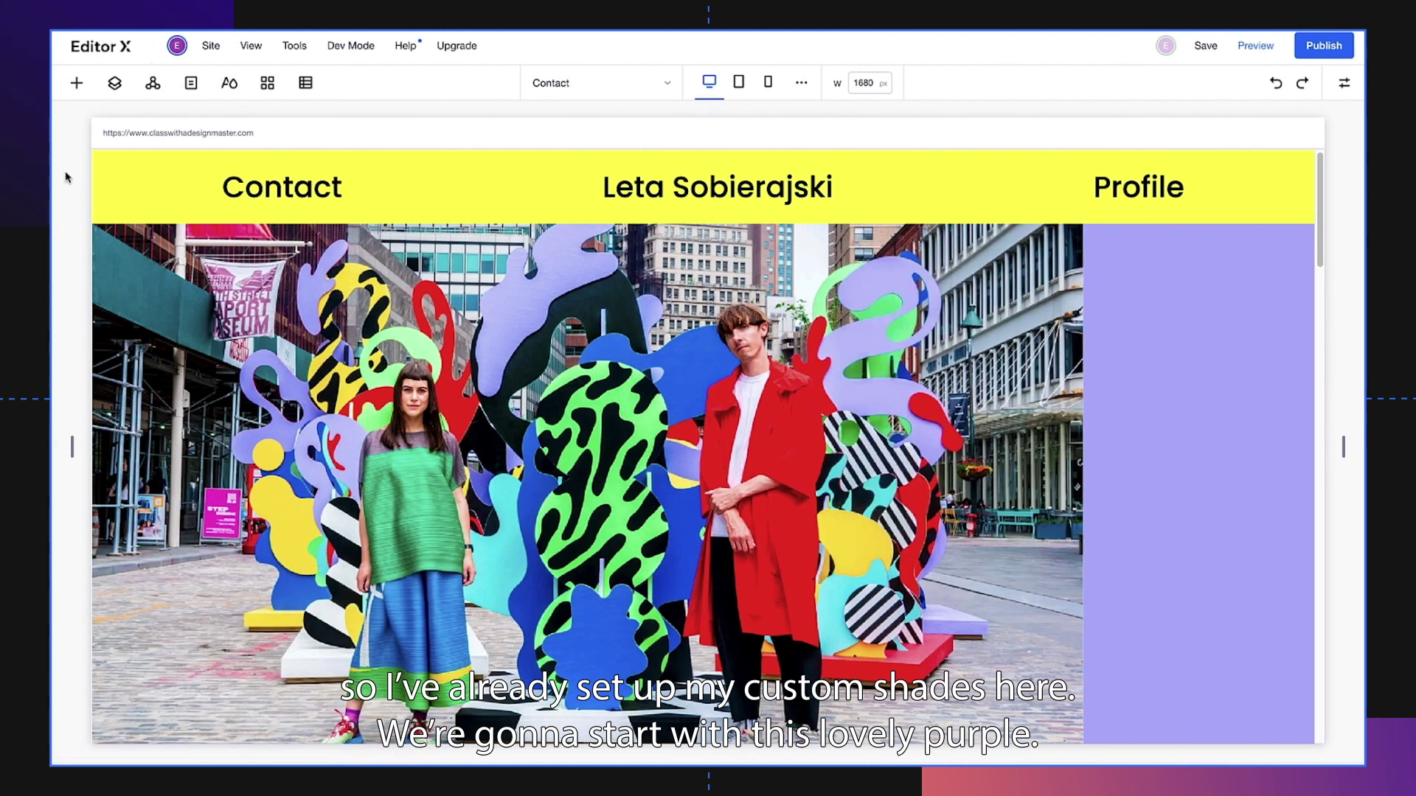
Step: Add a title reading 'Seaport Sea Sculptures' to the purple Profile column
click(70, 89)
drag(236, 188, 861, 714)
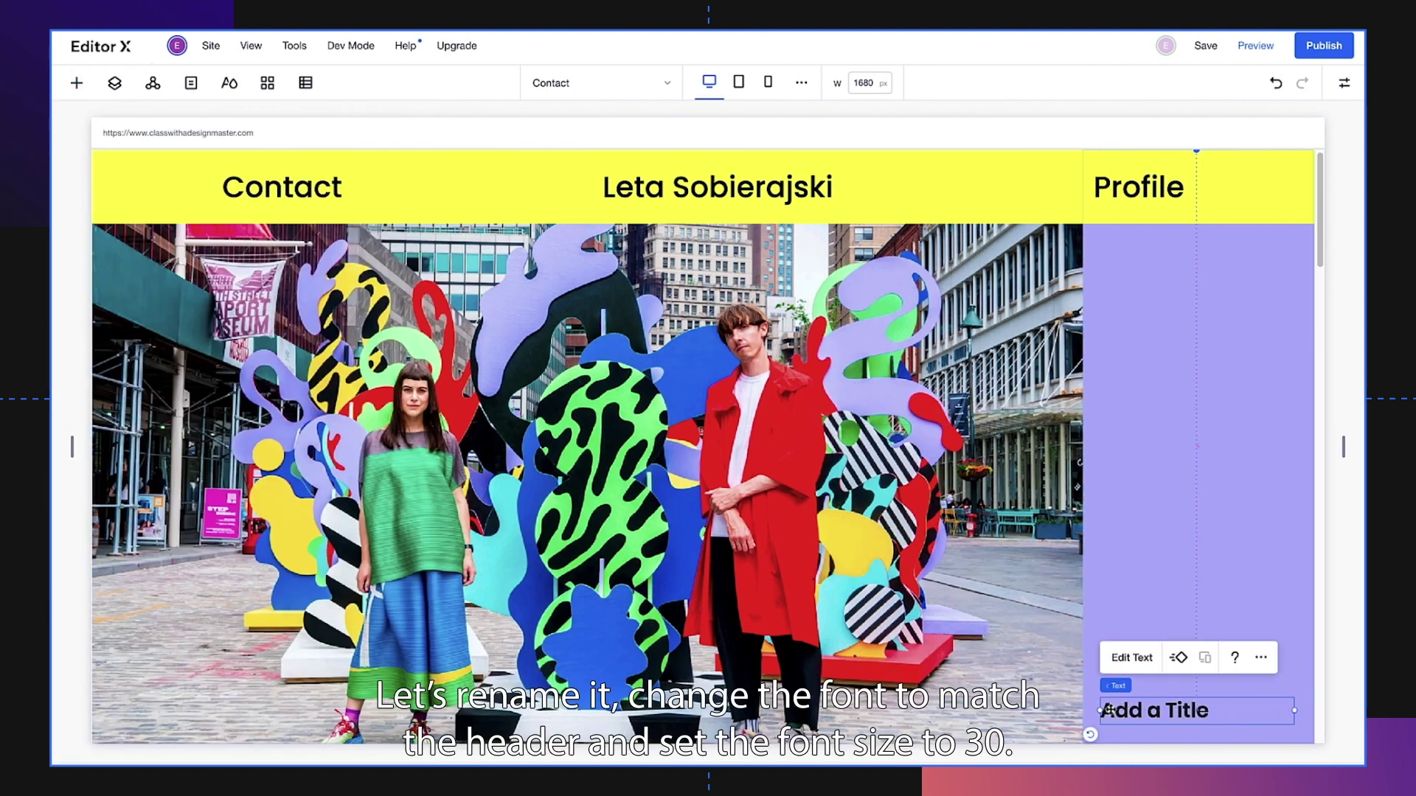
double_click(1136, 710)
text(Seaport Sea Sculptures)
Step: Style the title text in Poppins Medium at font size 30
key(ctrl+a)
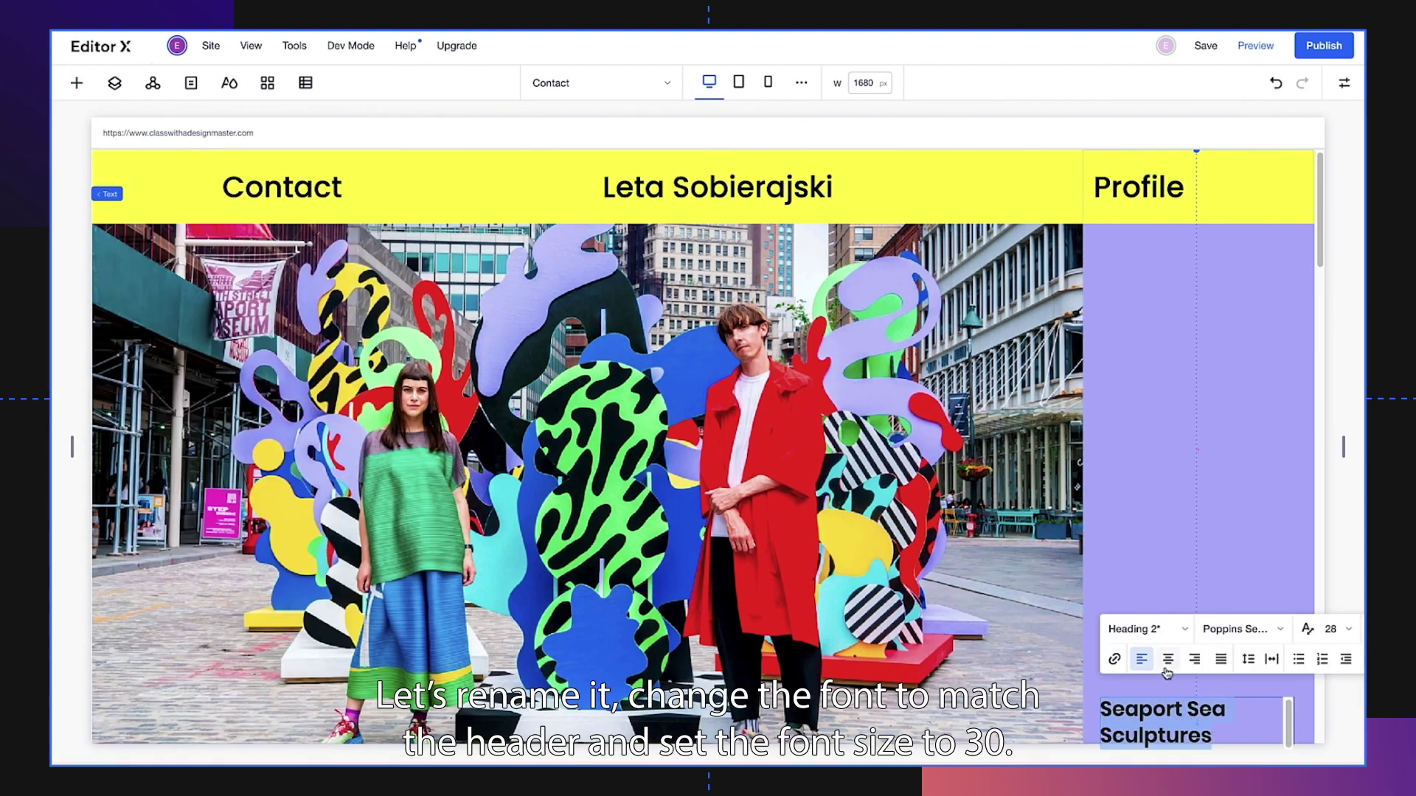
click(1239, 630)
click(1111, 334)
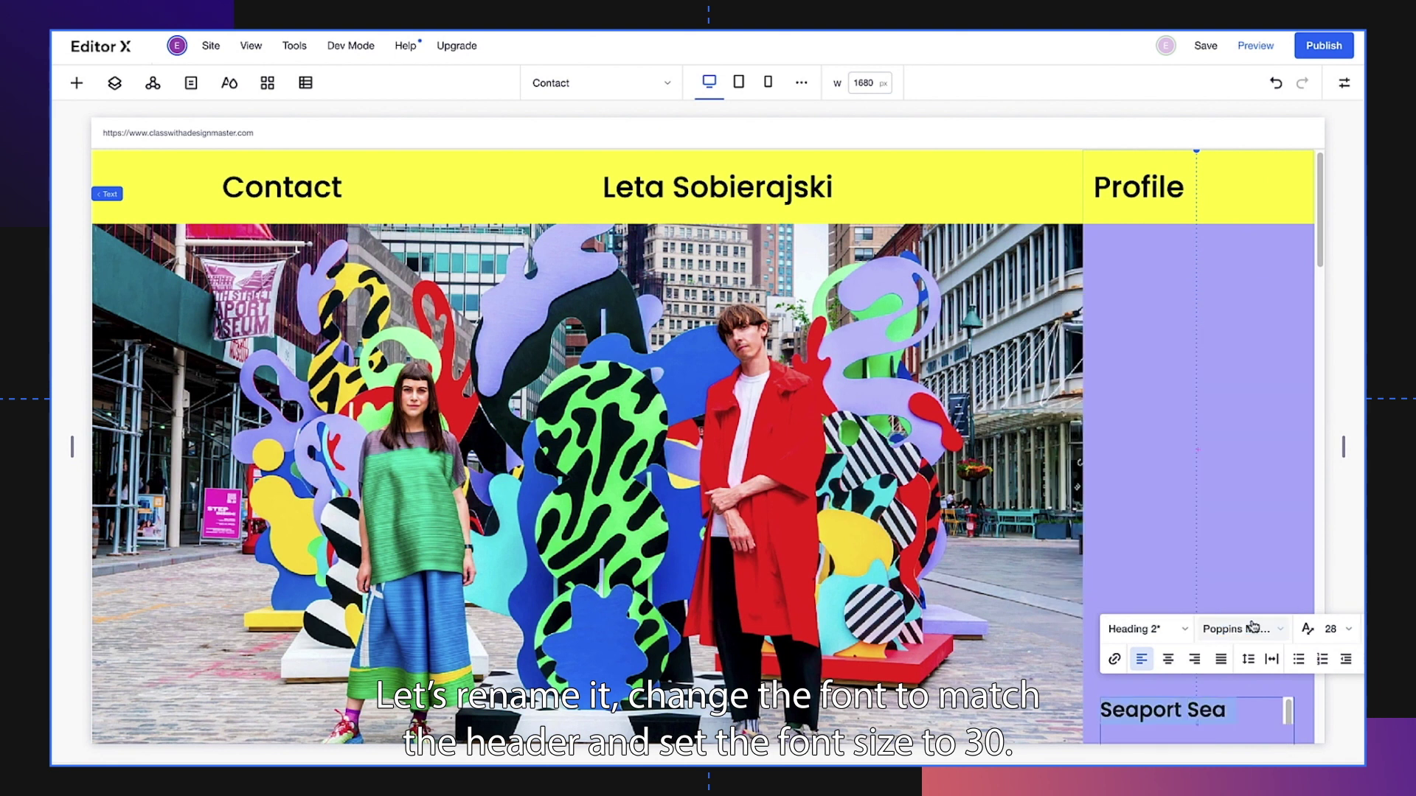
click(1331, 631)
text(30)
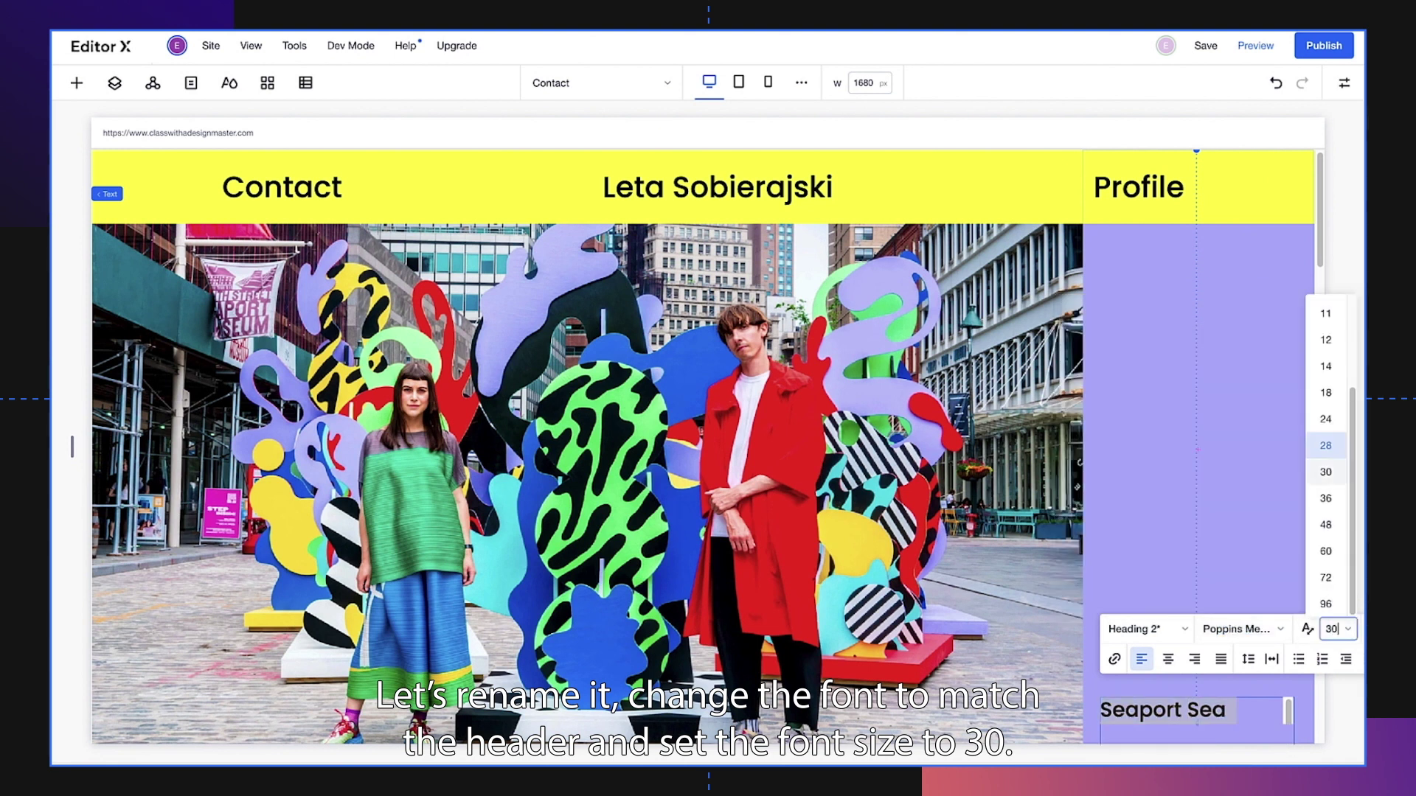
key(Return)
click(1344, 83)
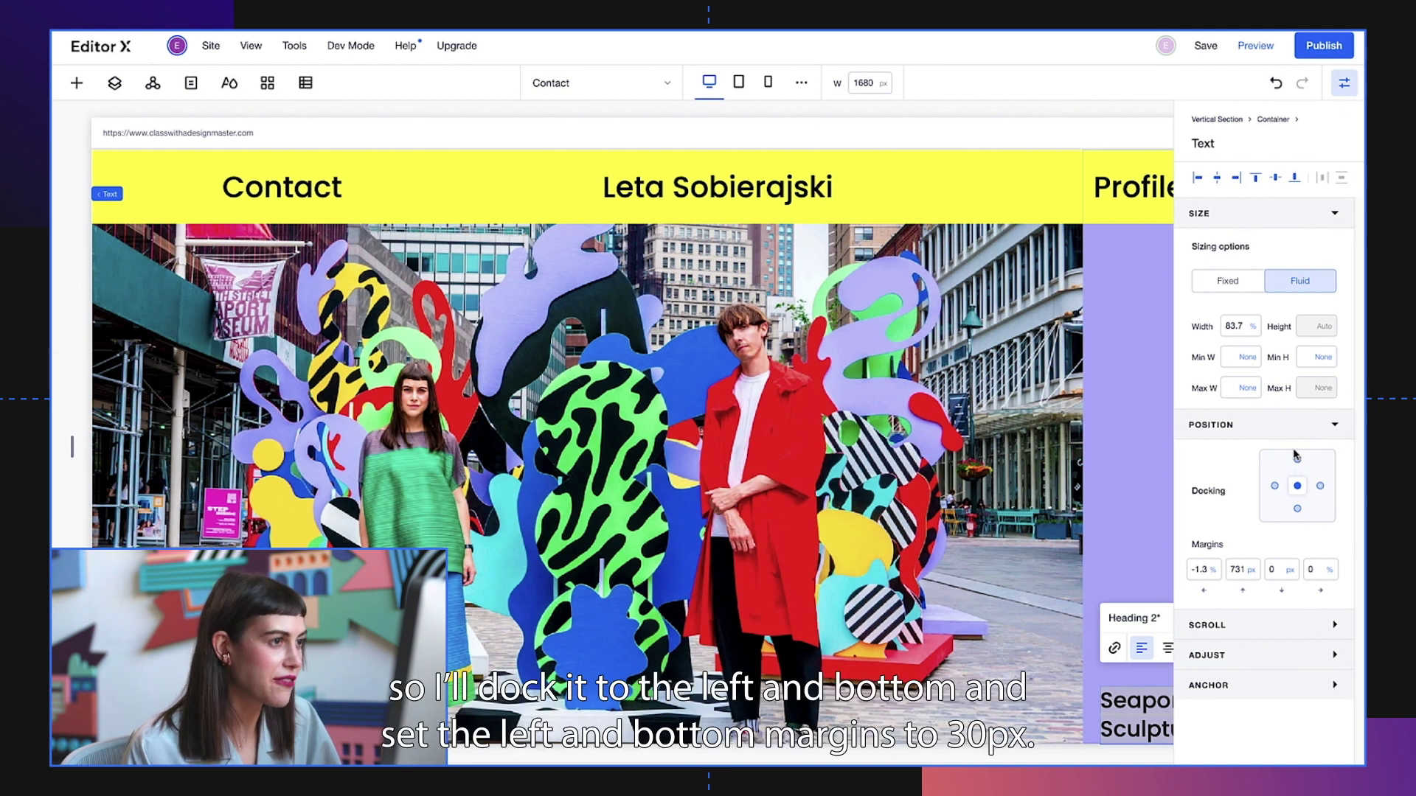
Step: Dock the title left and bottom with 30 px left and bottom margins
click(1275, 487)
click(1298, 509)
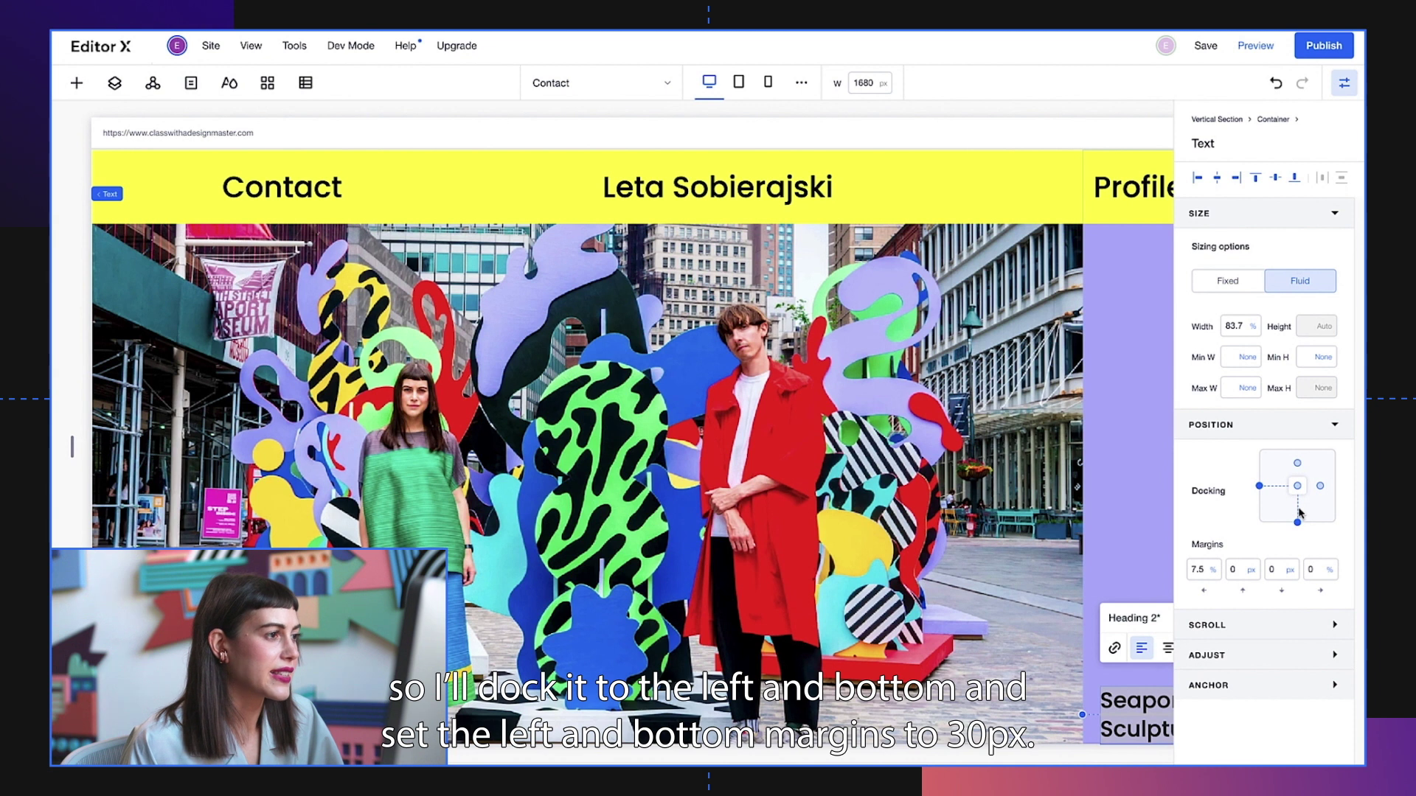
click(1214, 571)
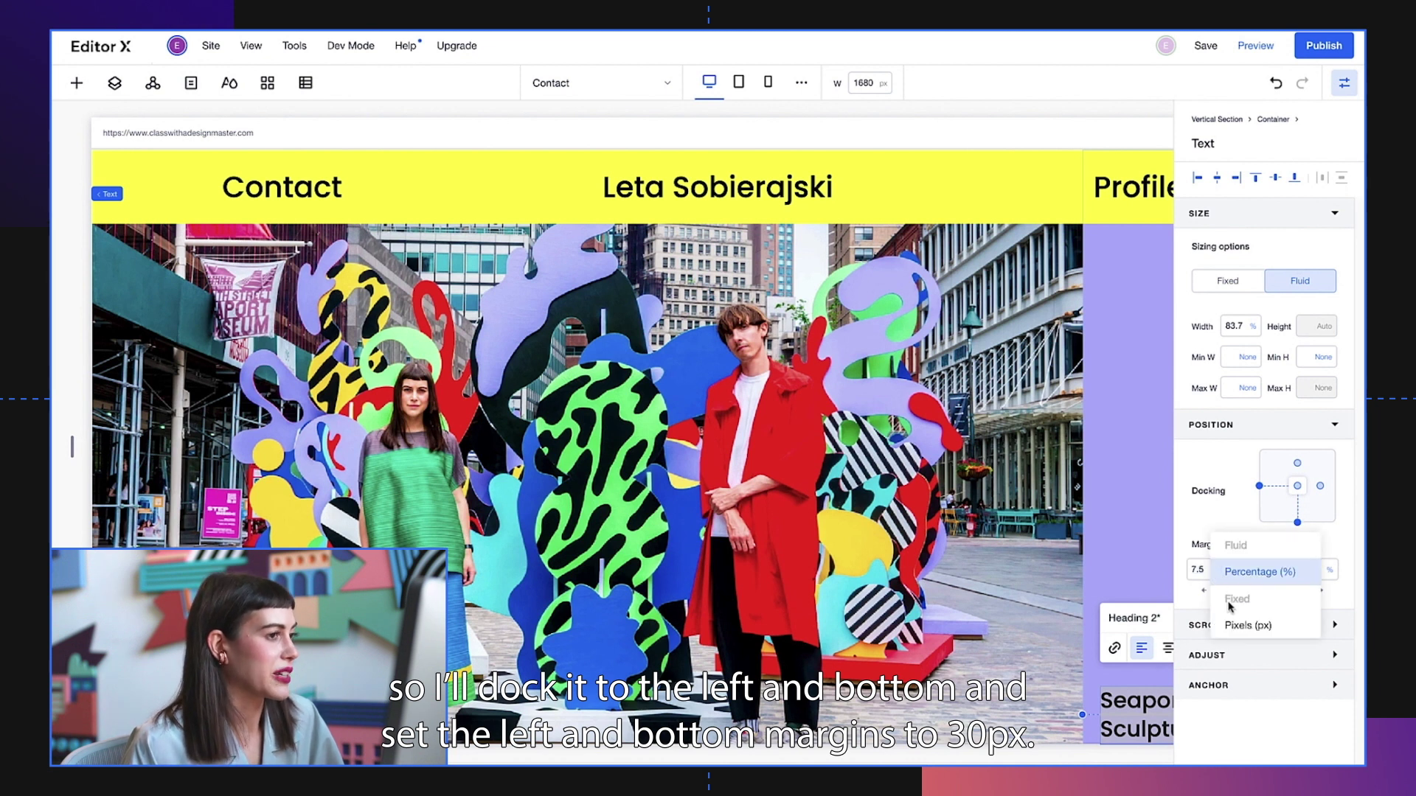
click(1248, 625)
text(30)
click(1281, 570)
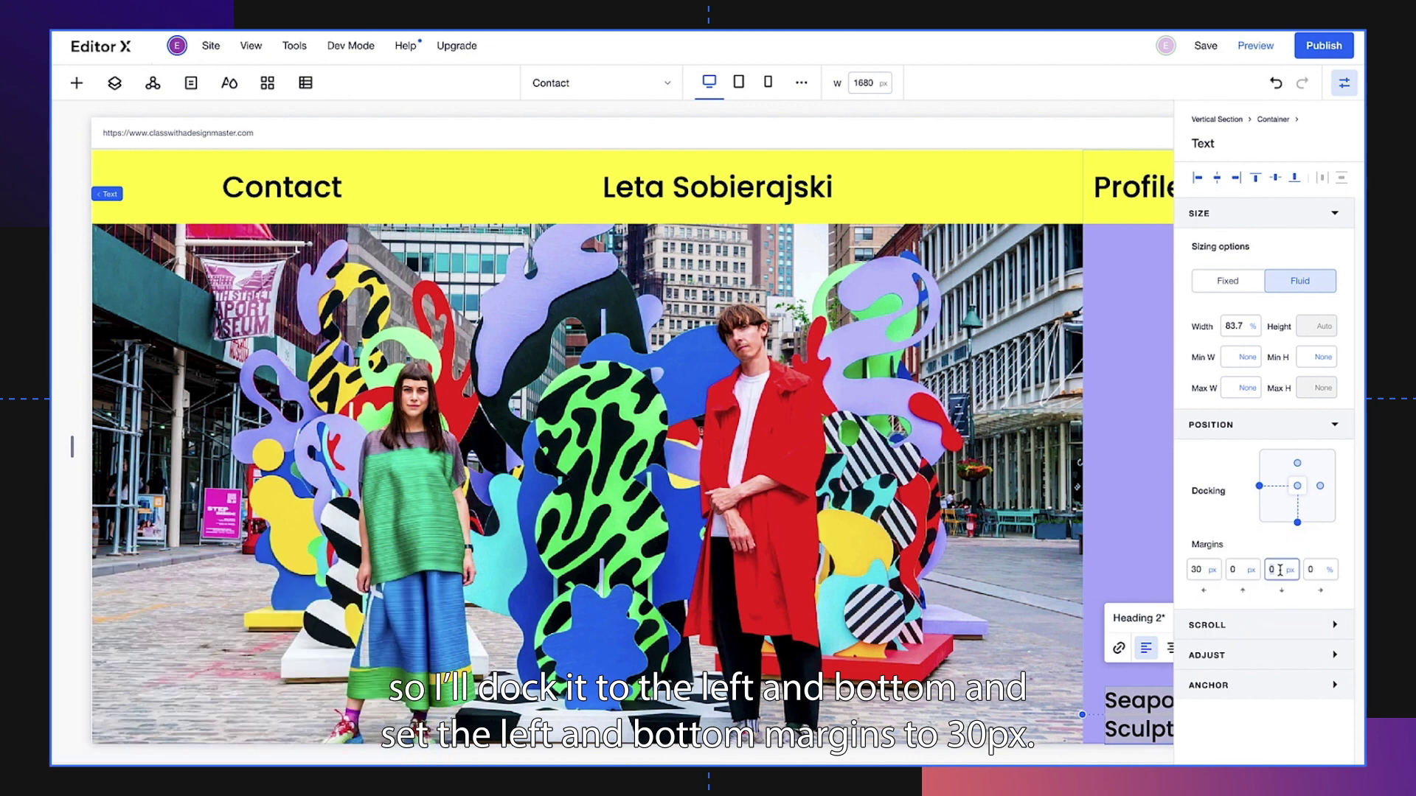
text(30)
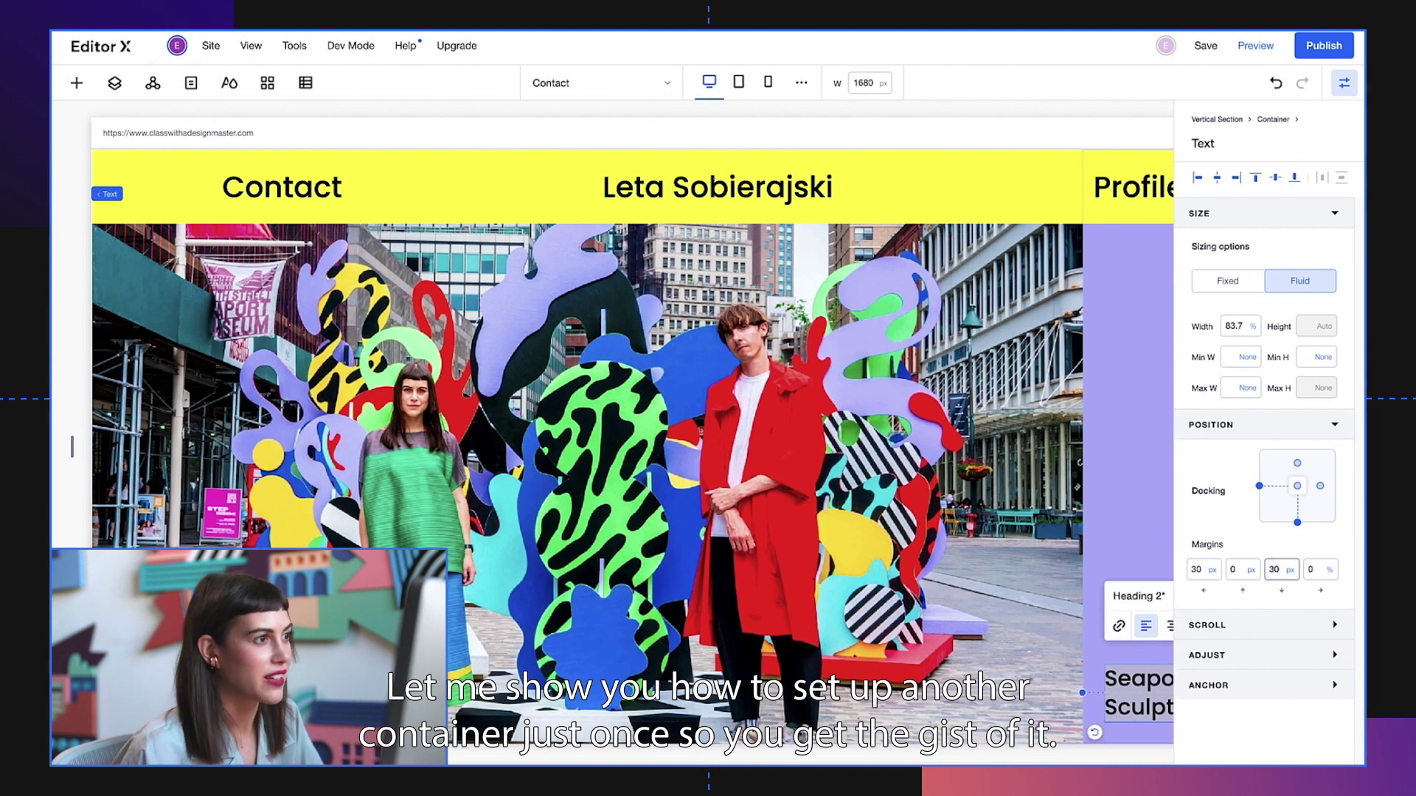
click(1343, 85)
click(1261, 354)
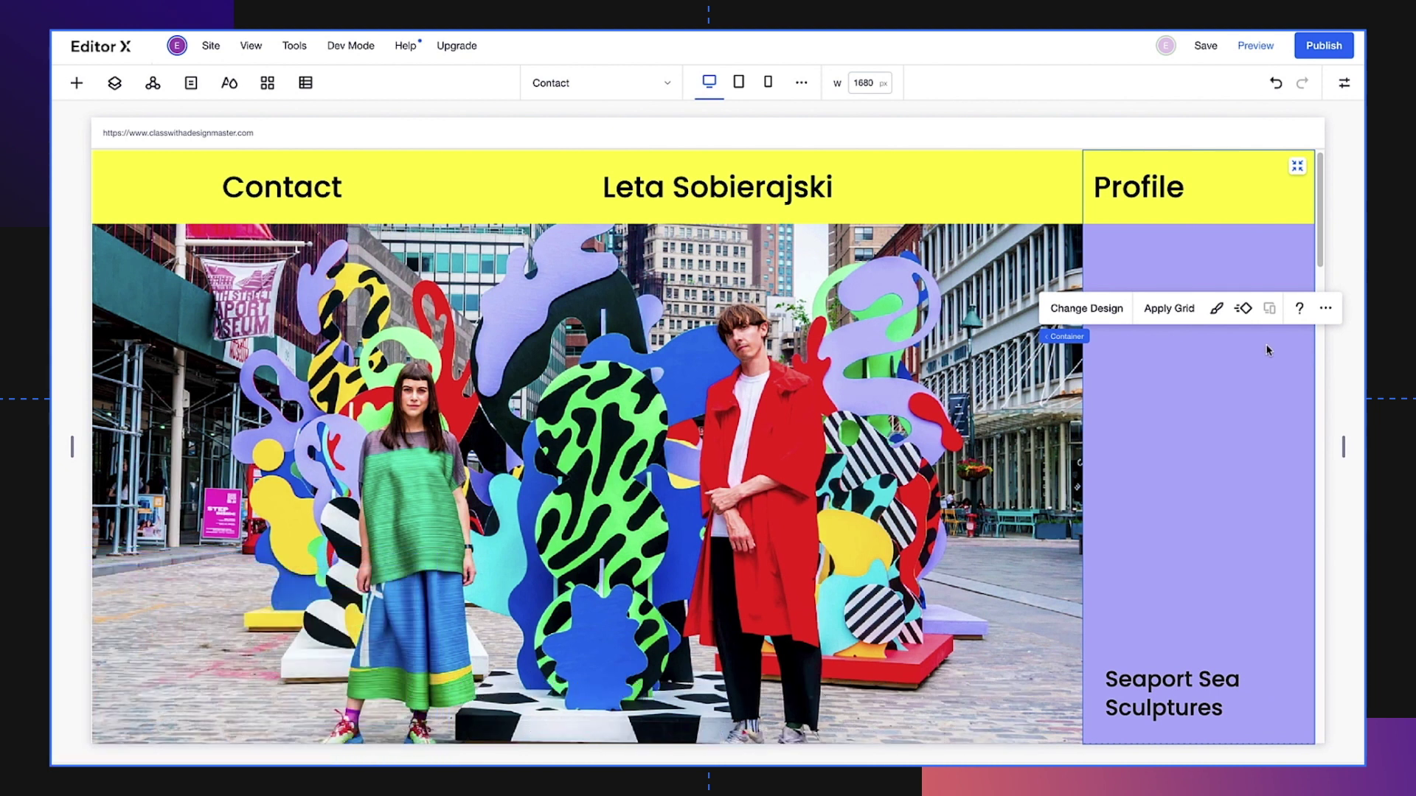
Step: Duplicate the purple container, undock it, and reset its right and bottom margins to 0
click(1326, 308)
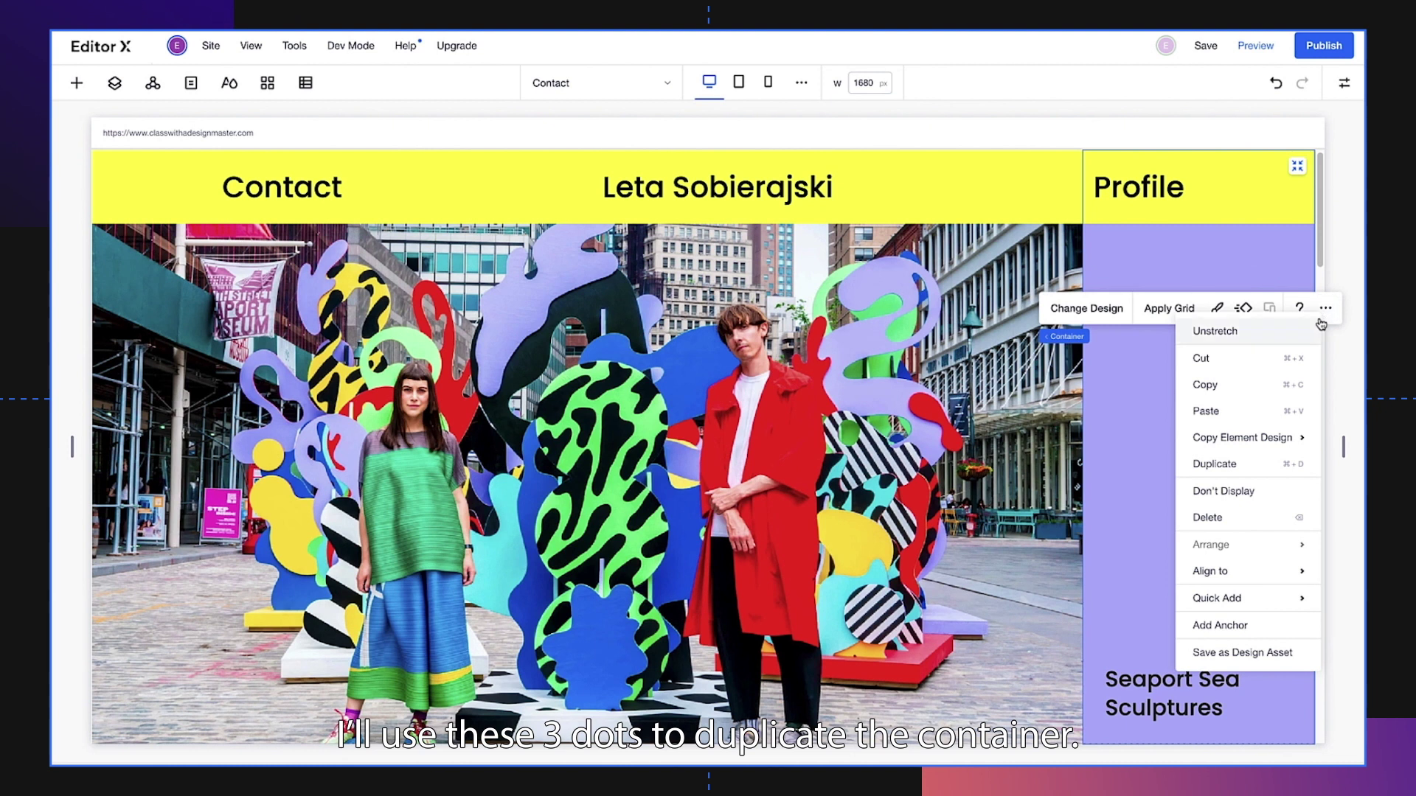
click(1294, 464)
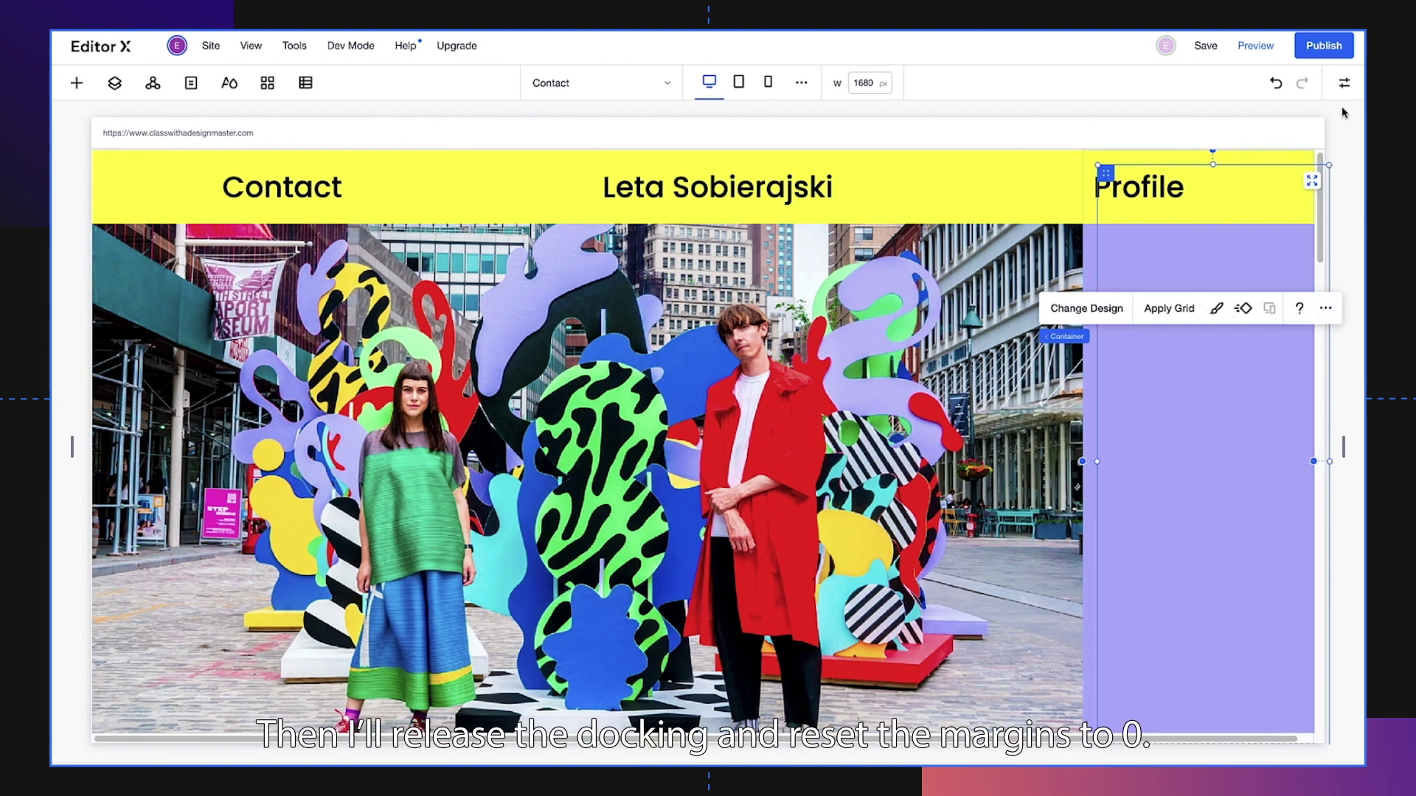
click(1343, 84)
click(1298, 558)
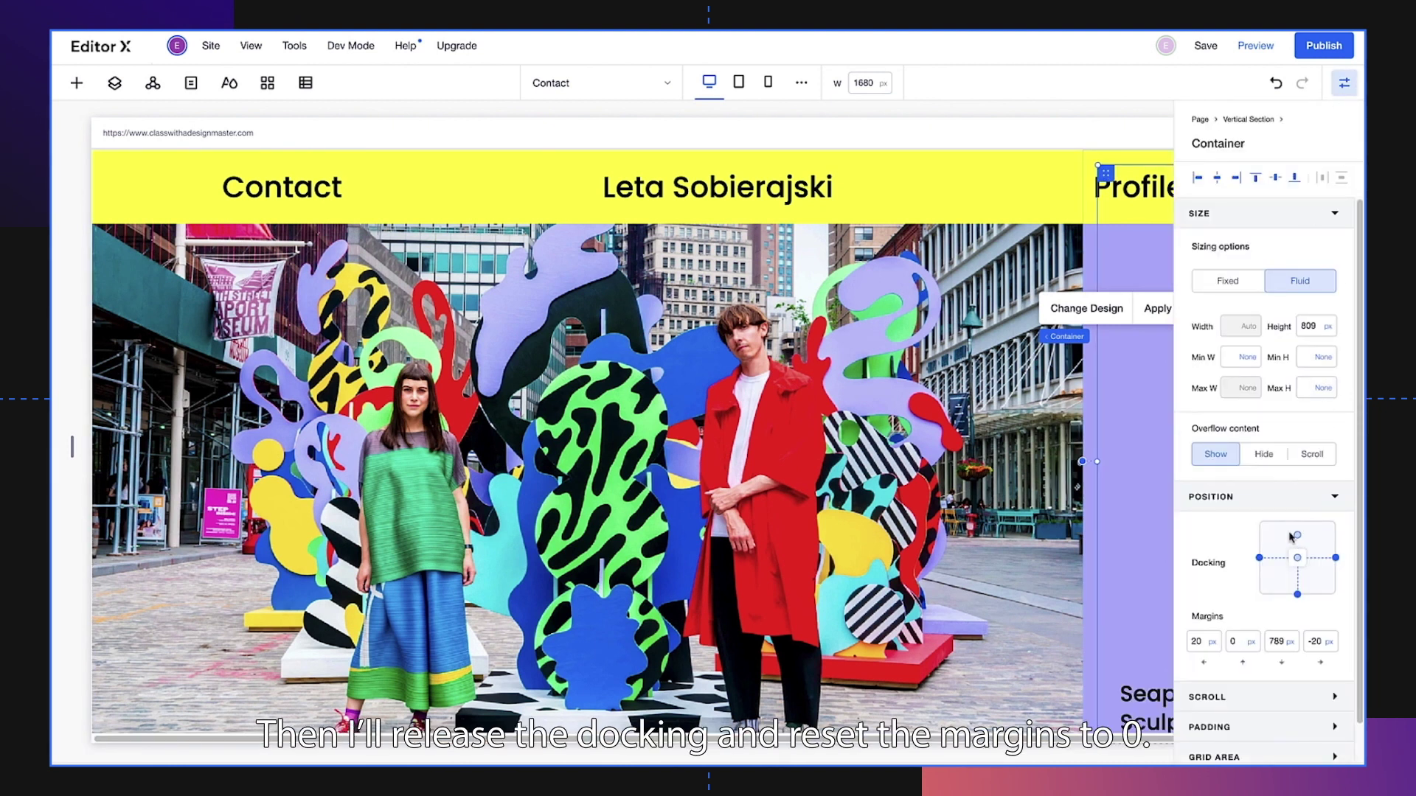
click(1315, 641)
text(0)
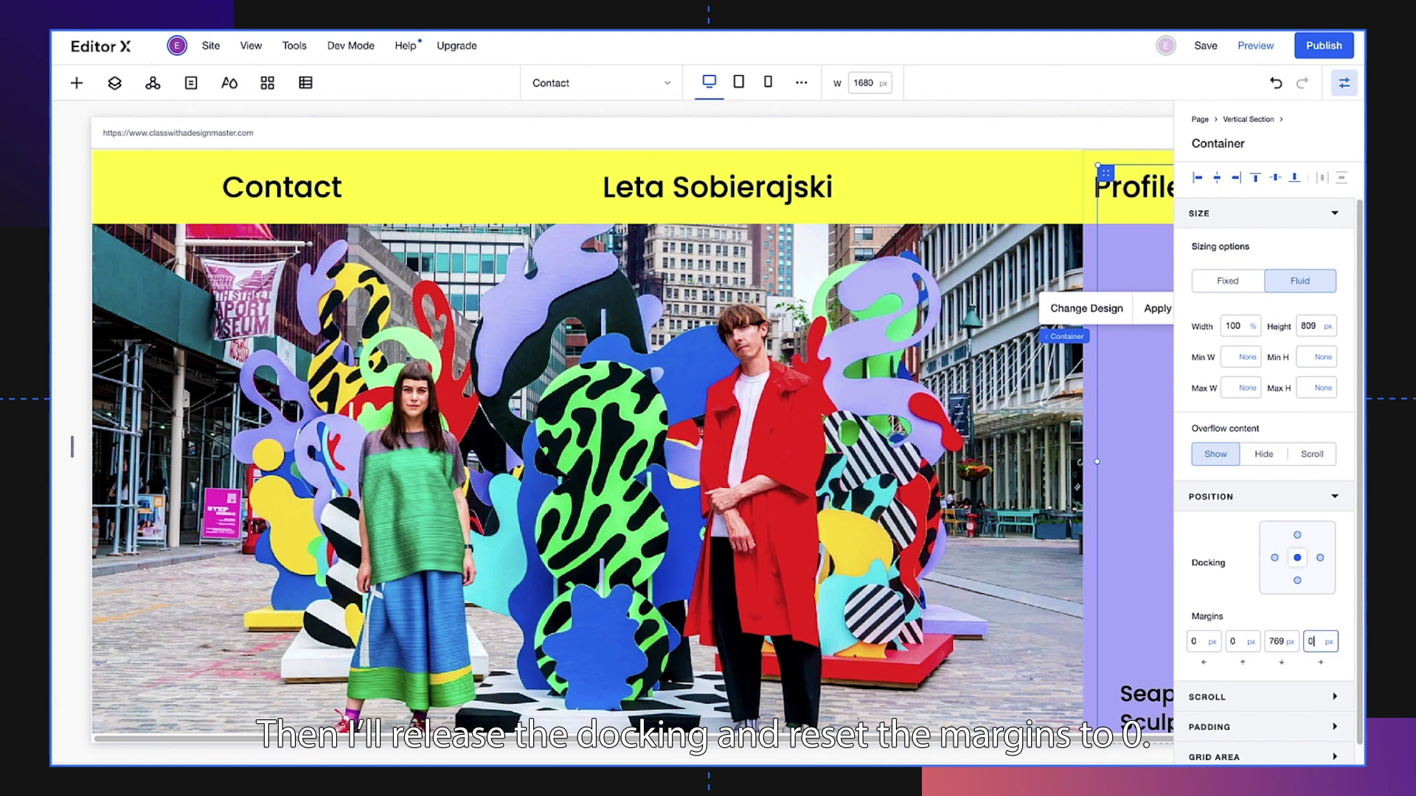
click(1280, 641)
text(0)
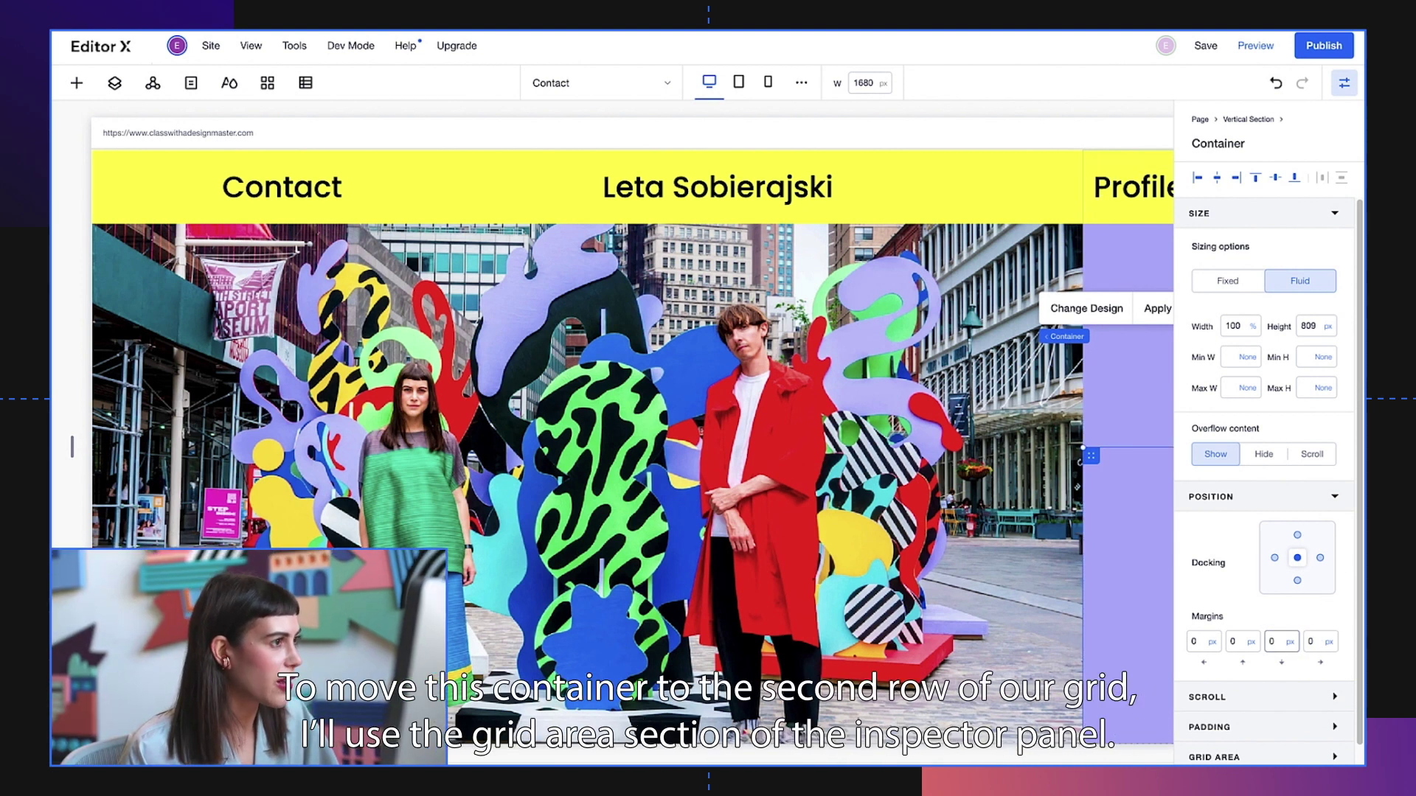
Step: Set the copy's grid area to start at row 2 and stretch it to fill the cell
scroll(1296, 674, down, 1)
click(1335, 726)
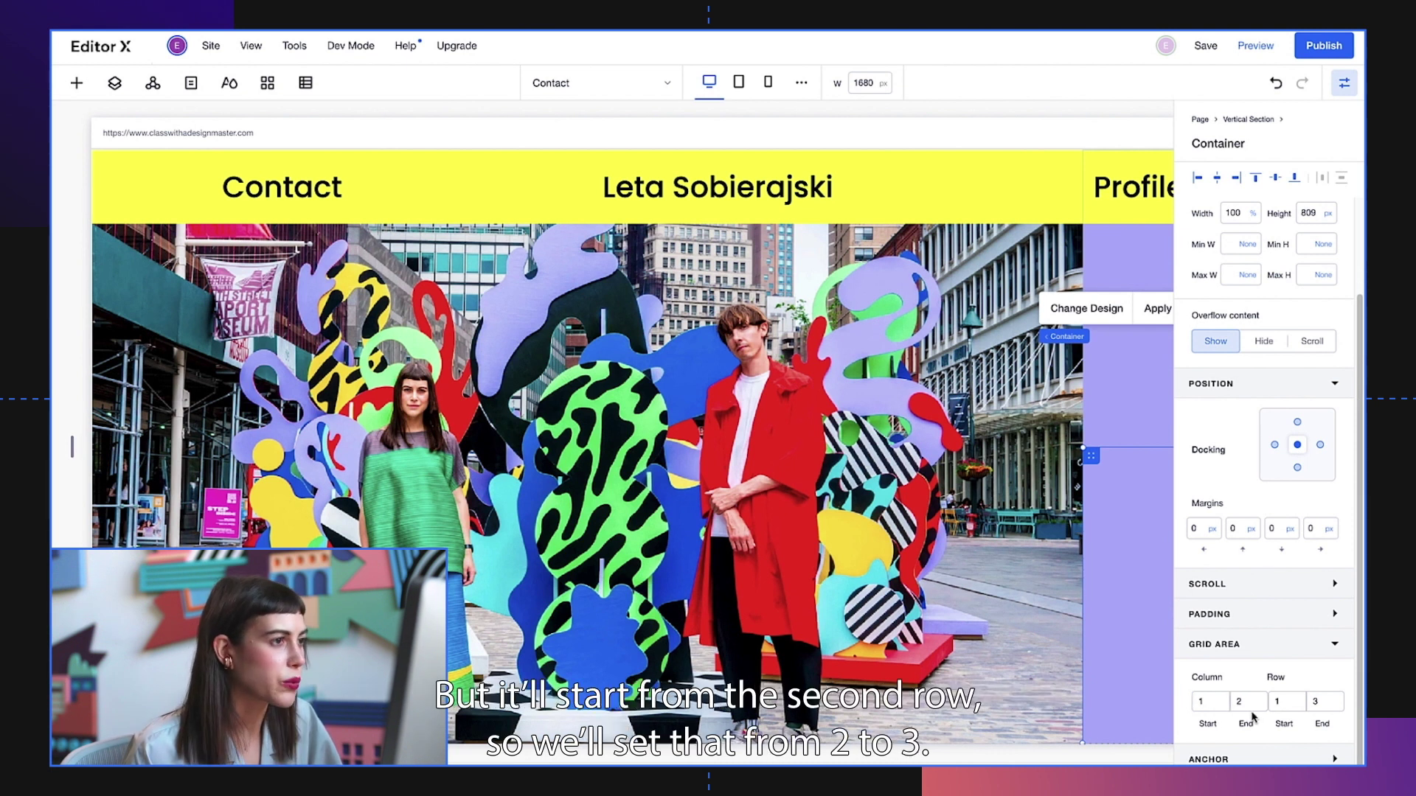
click(1289, 705)
text(2)
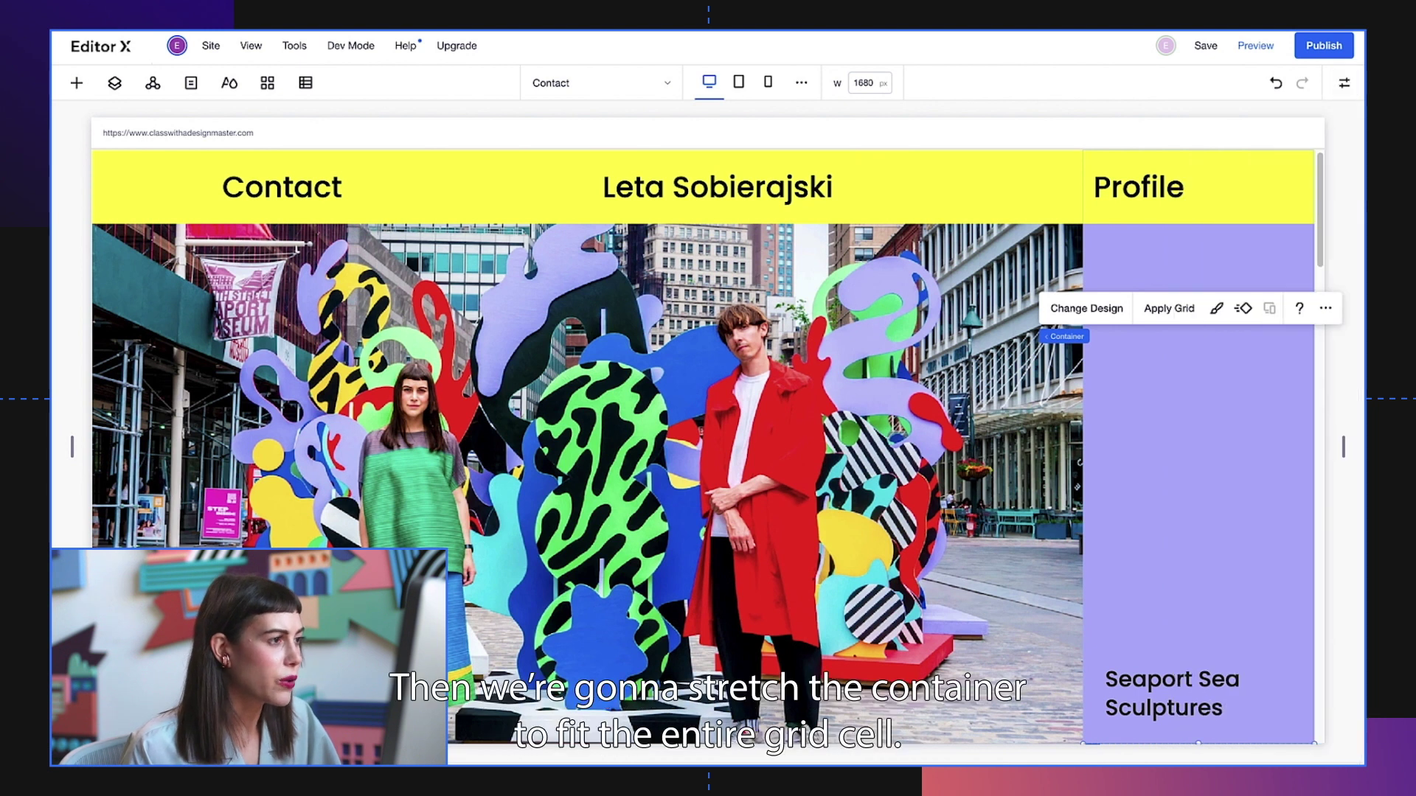
scroll(708, 480, down, 5)
scroll(1342, 220, down, 2)
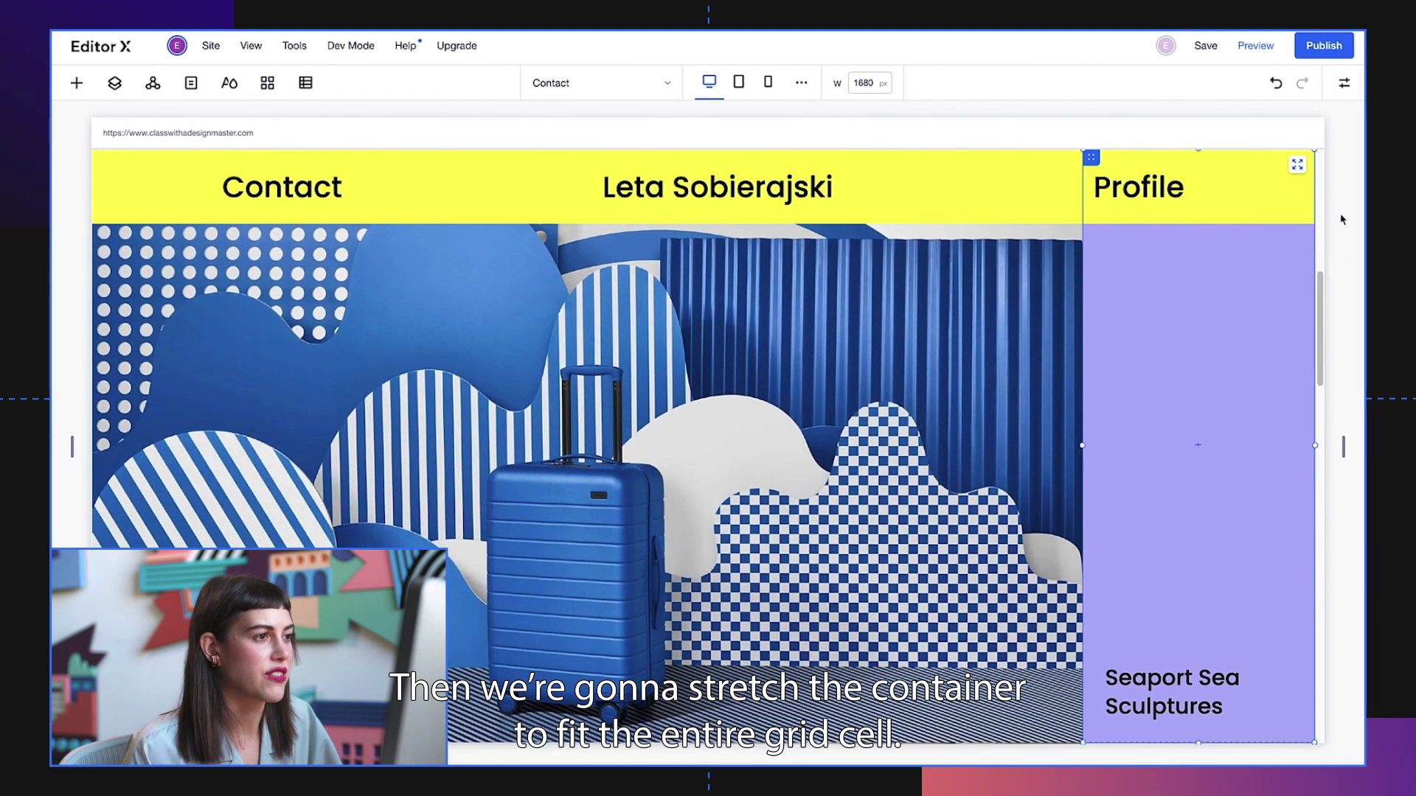
click(1297, 166)
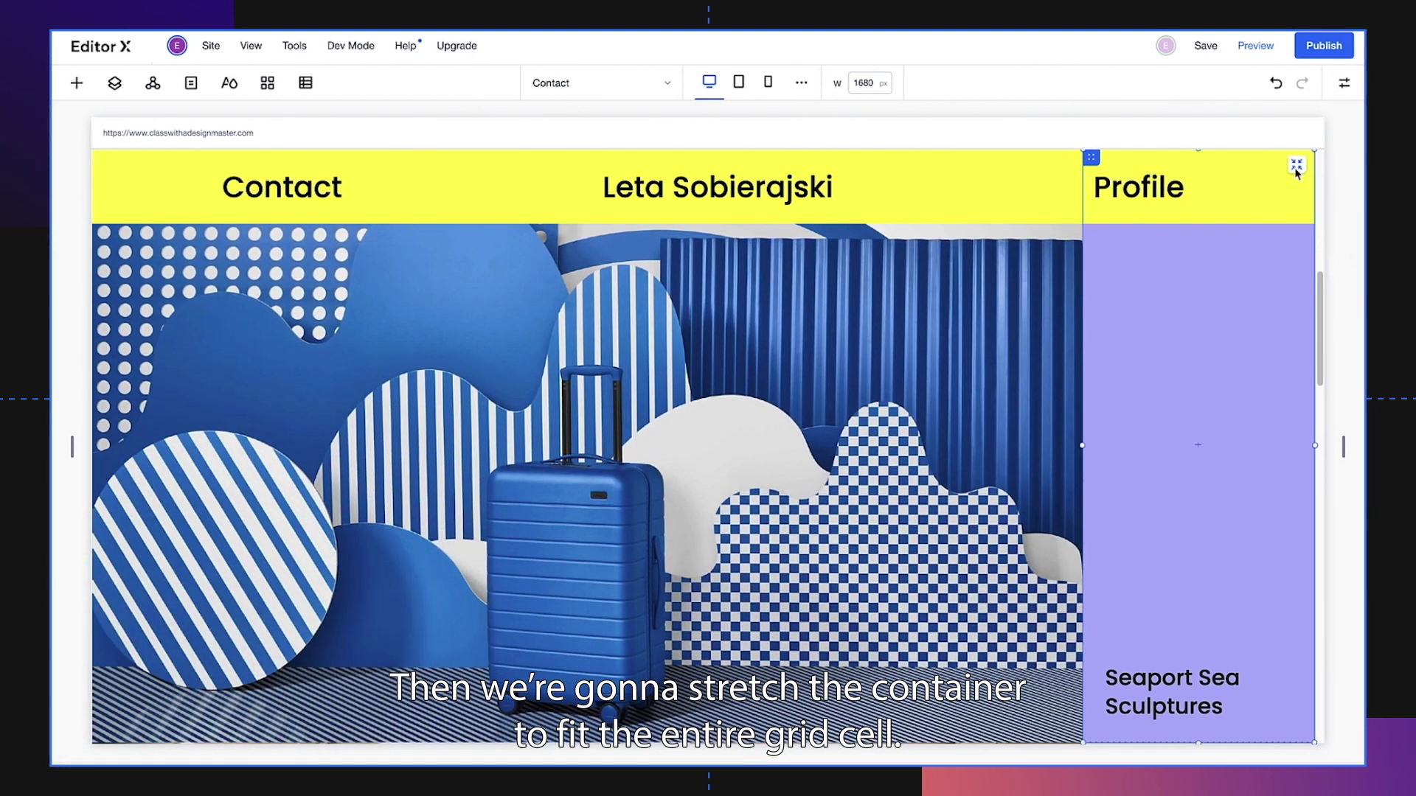
Step: Rename the copied title to 'Away x Pantone'
click(1198, 689)
double_click(1197, 690)
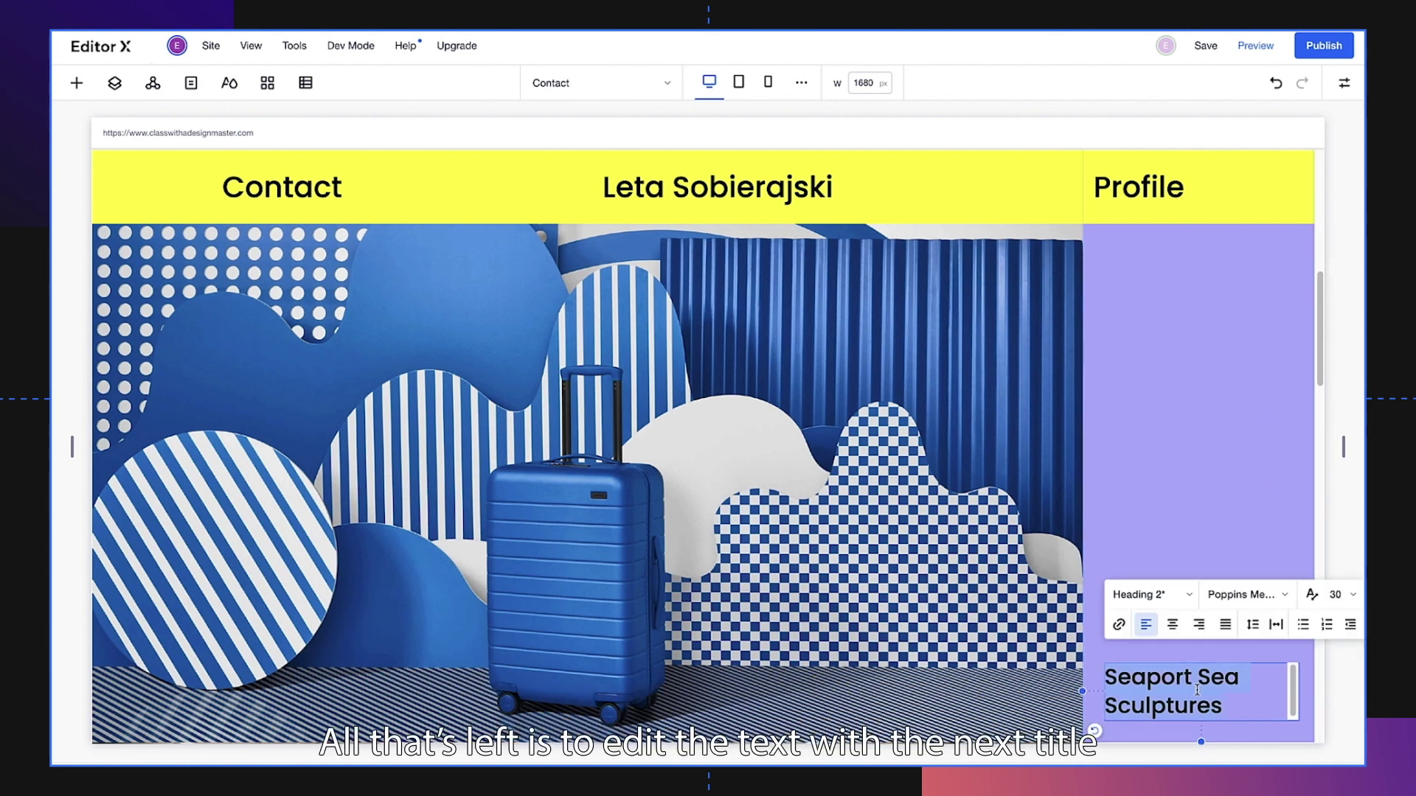
text(Away x Pantone)
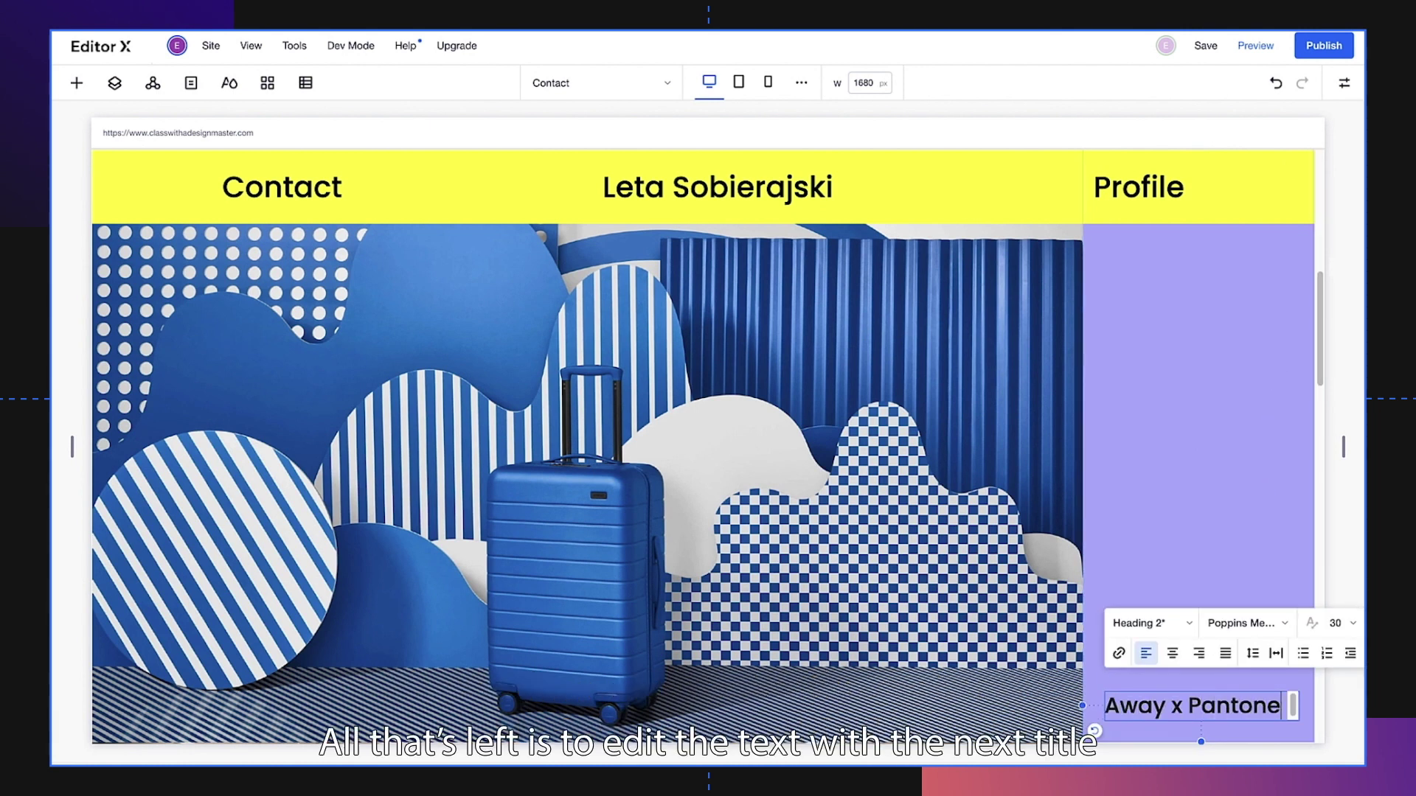
Step: Change the container's fill to the custom blue #367DCF from My Colors
click(1197, 555)
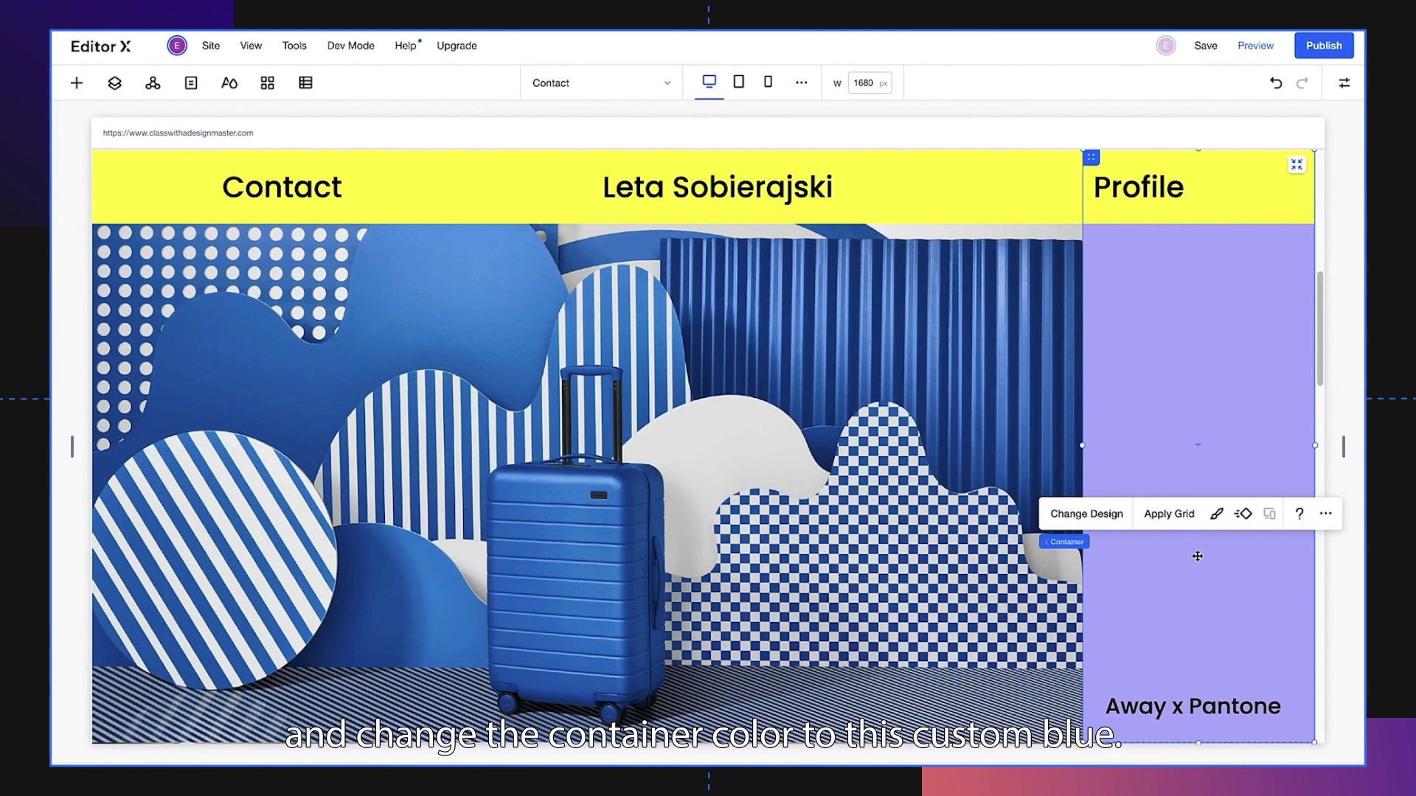
click(1217, 513)
click(1011, 238)
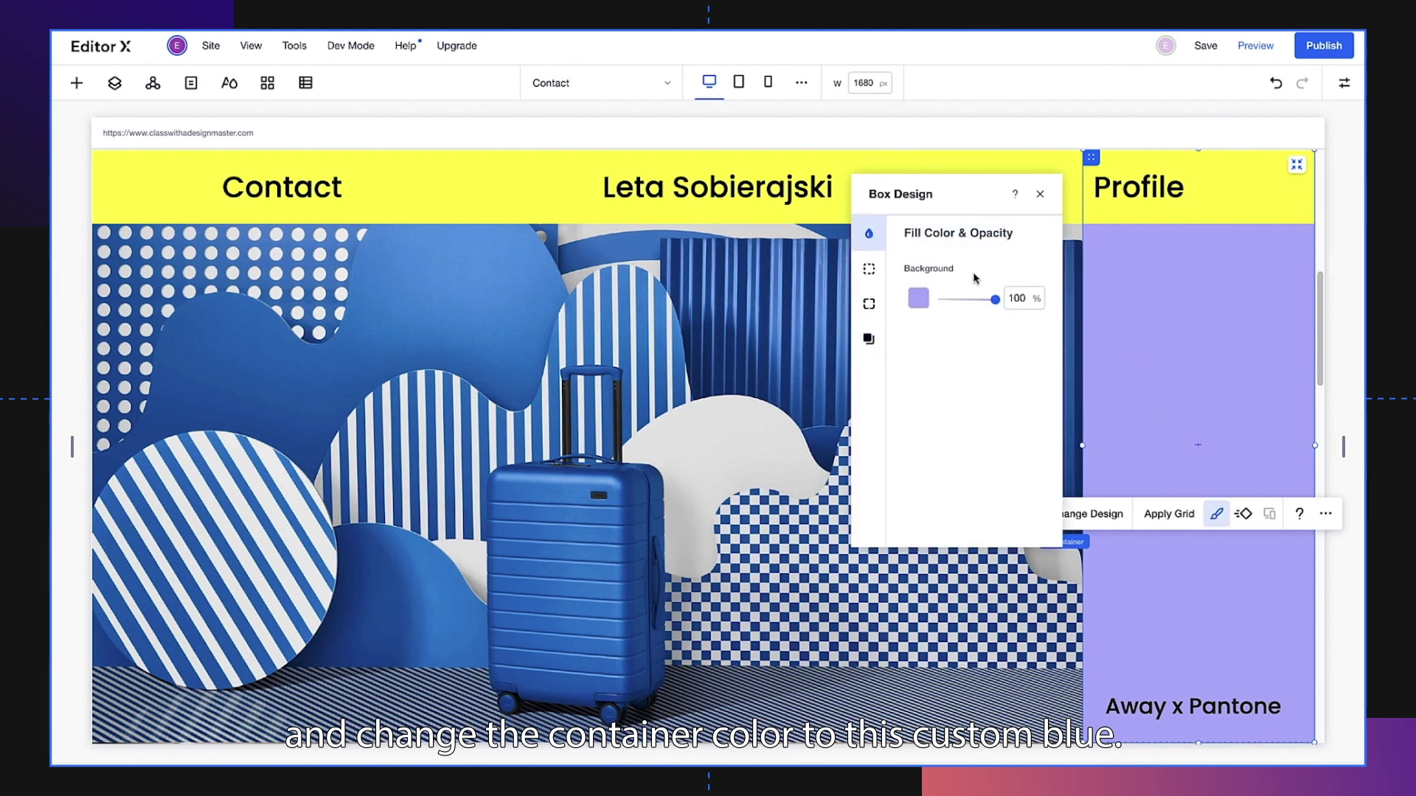
click(918, 297)
click(1034, 495)
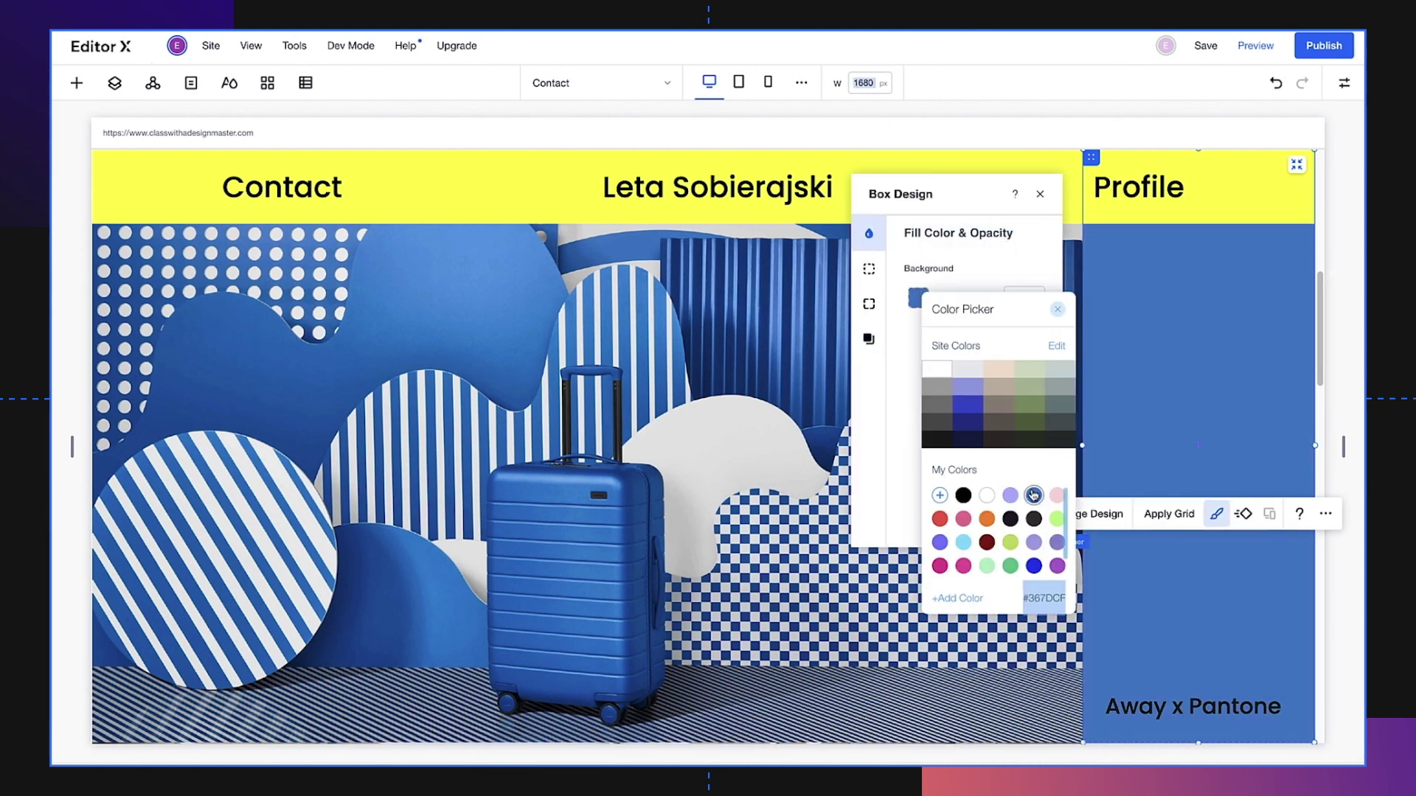
click(1058, 309)
click(1040, 194)
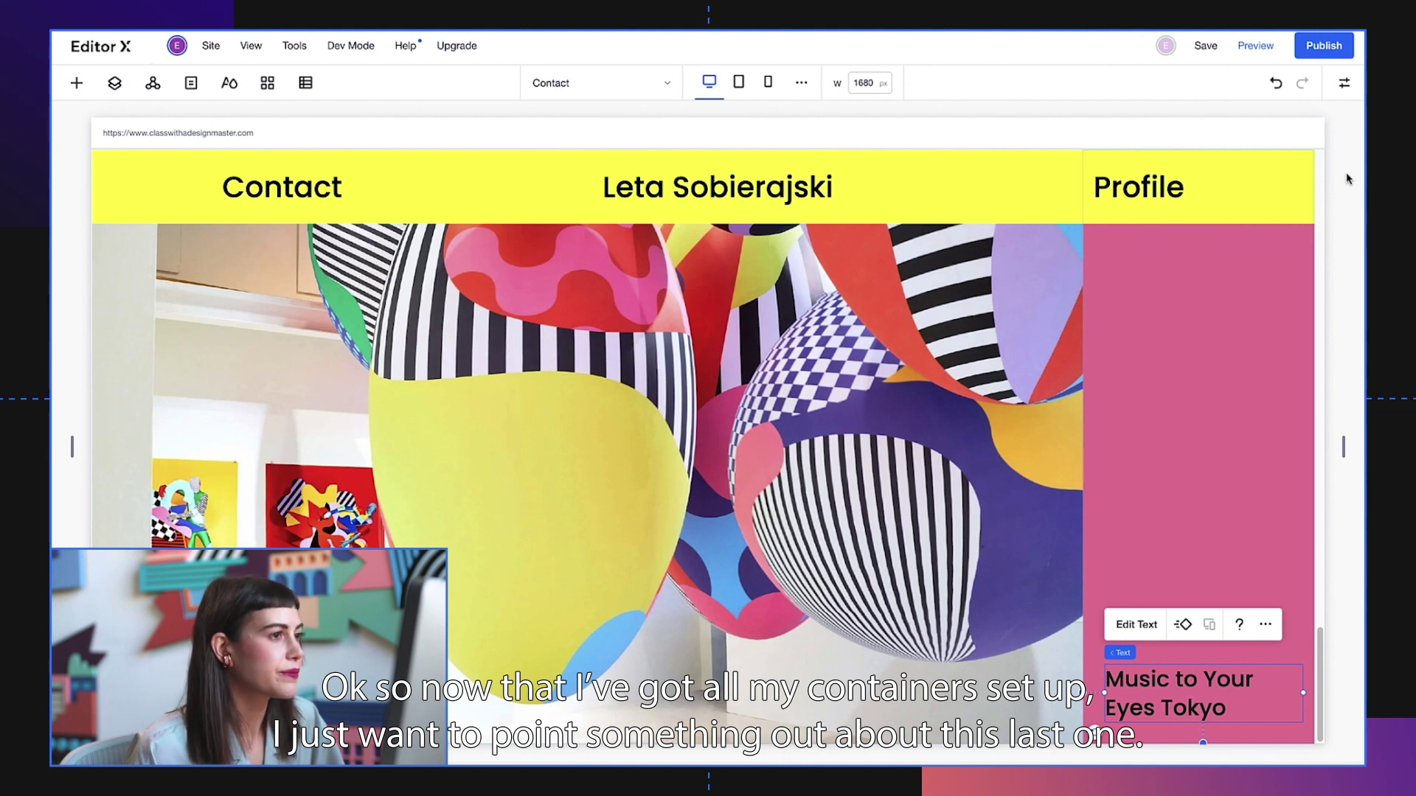
Step: Change the Music to Your Eyes Tokyo title's bottom margin from 30 to 100 px
click(1344, 88)
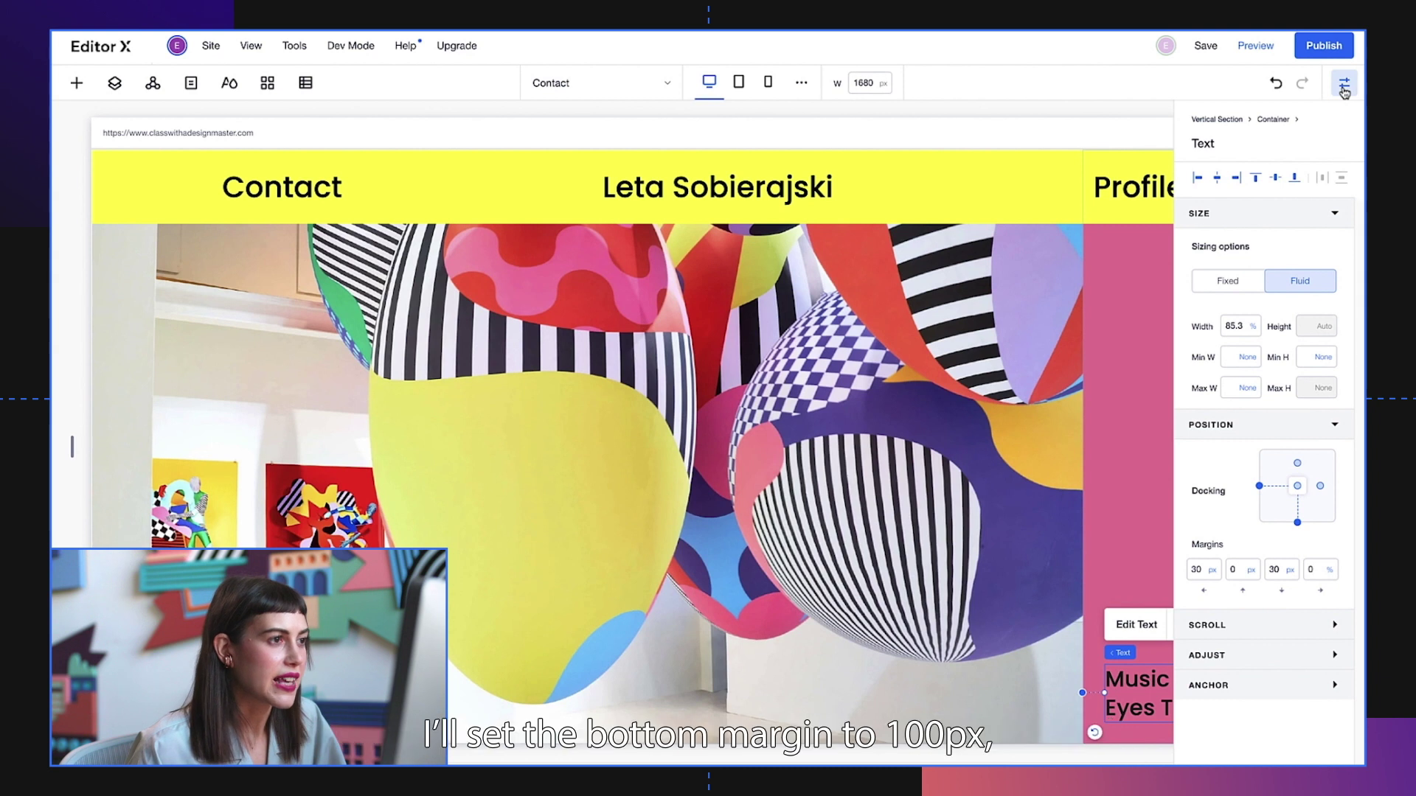
click(1276, 570)
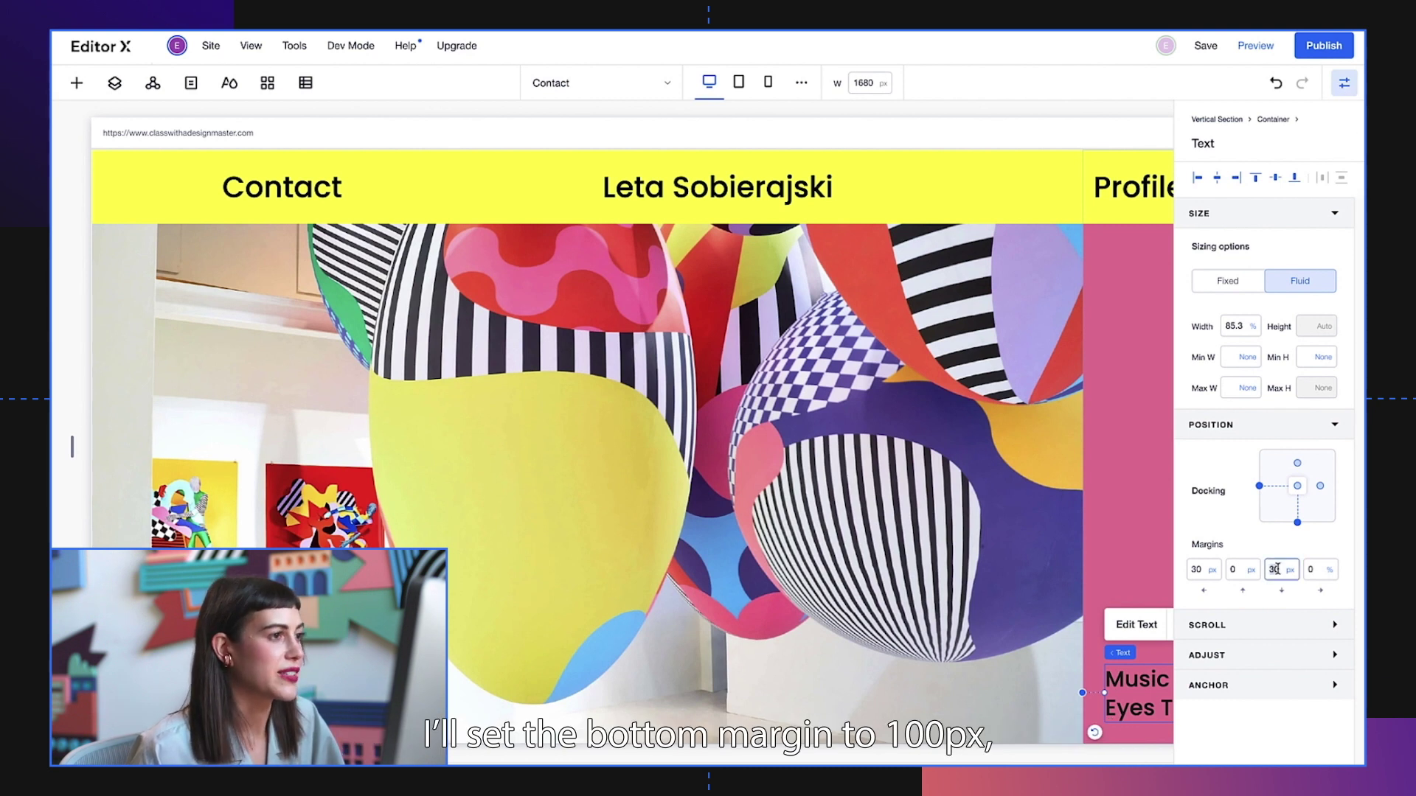
text(100)
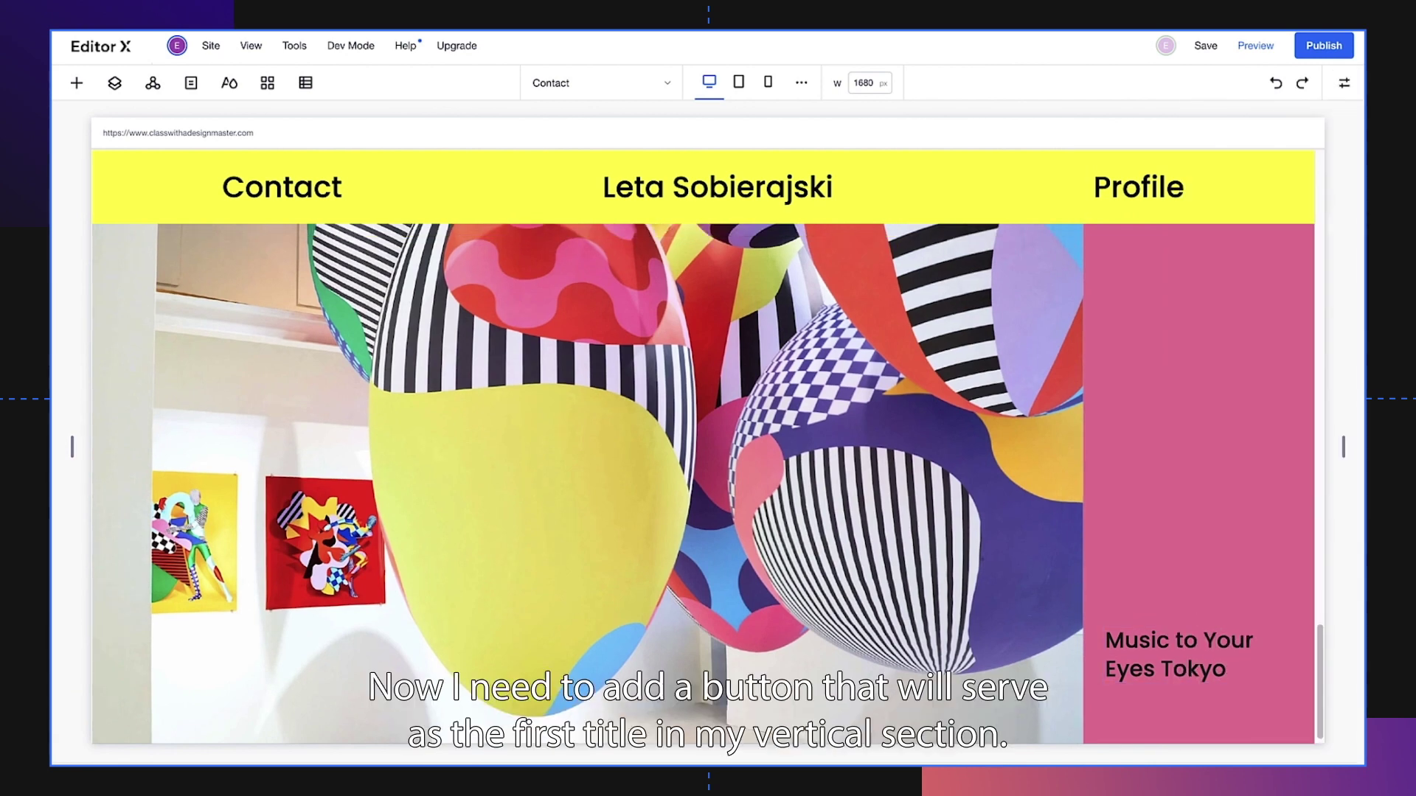
scroll(707, 484, up, 15)
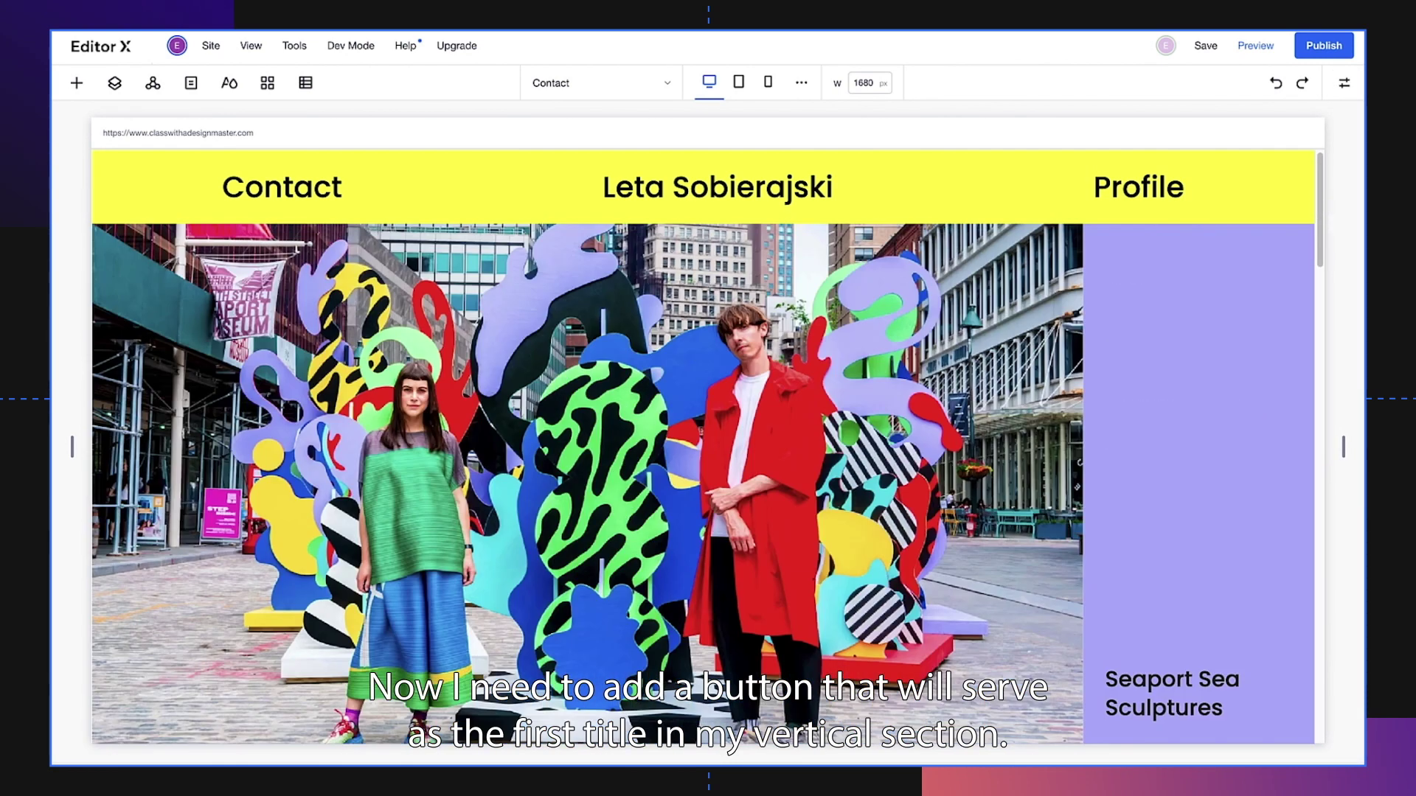
Step: Select the vertical section of colored containers and Quick Add a Start Now button to it
click(1233, 389)
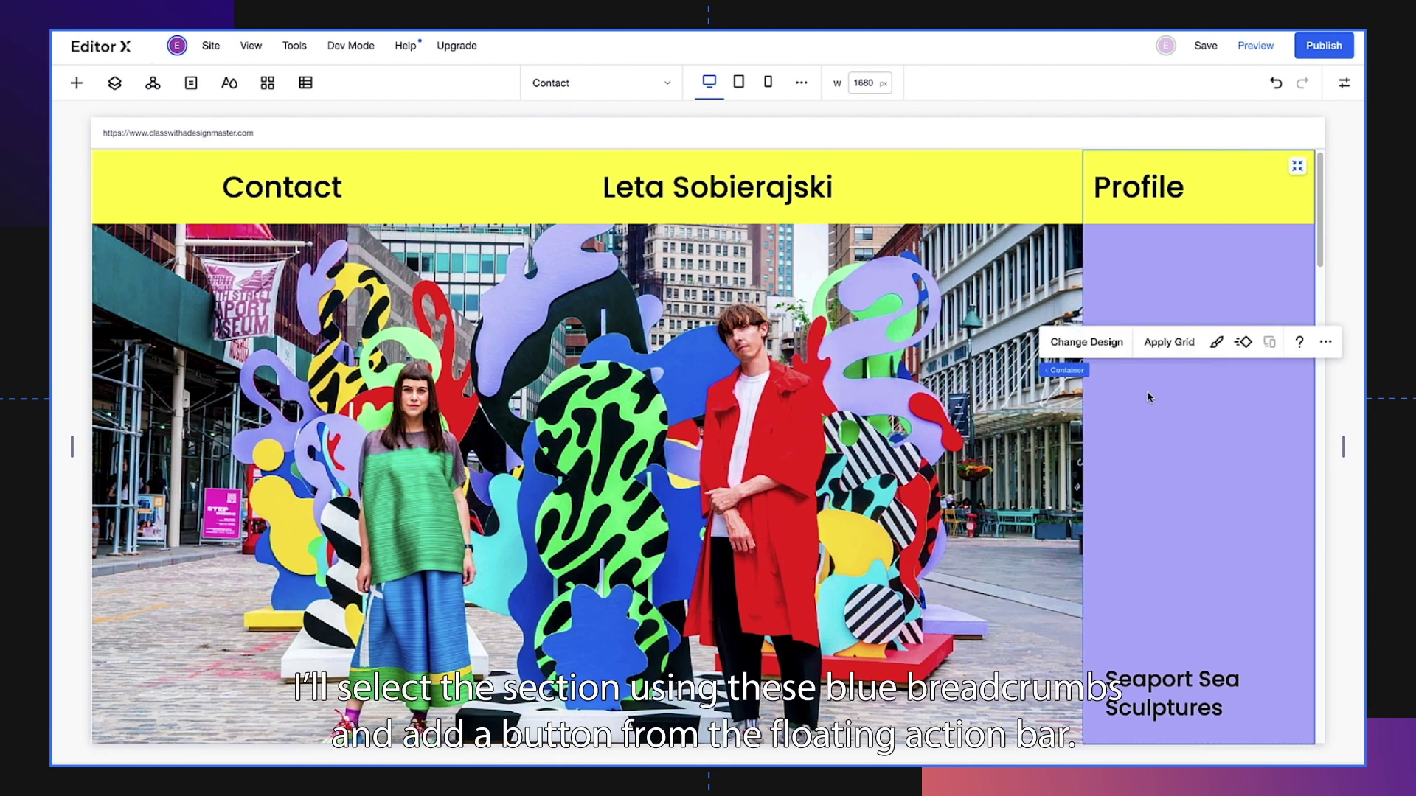
click(1070, 371)
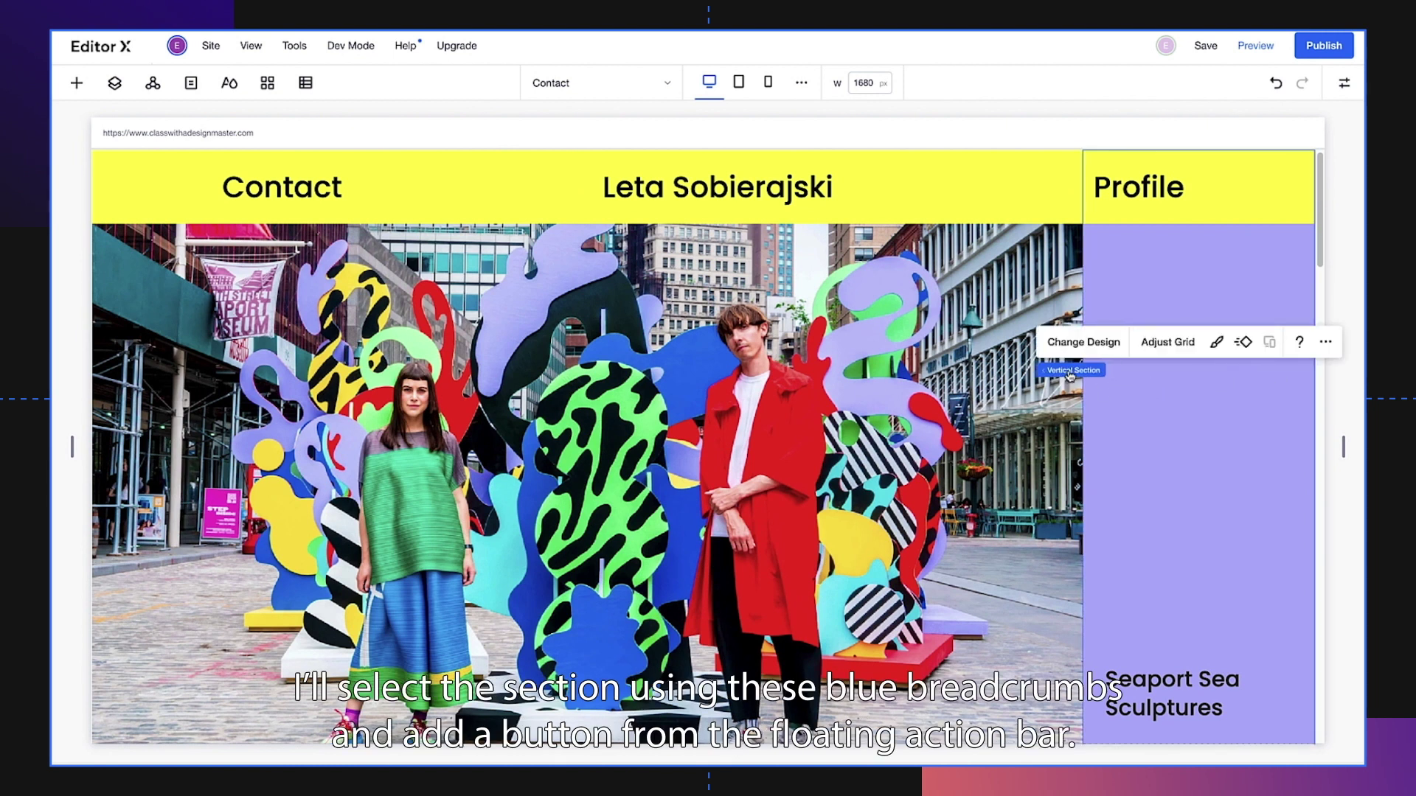
click(1326, 343)
mouse_move(1305, 372)
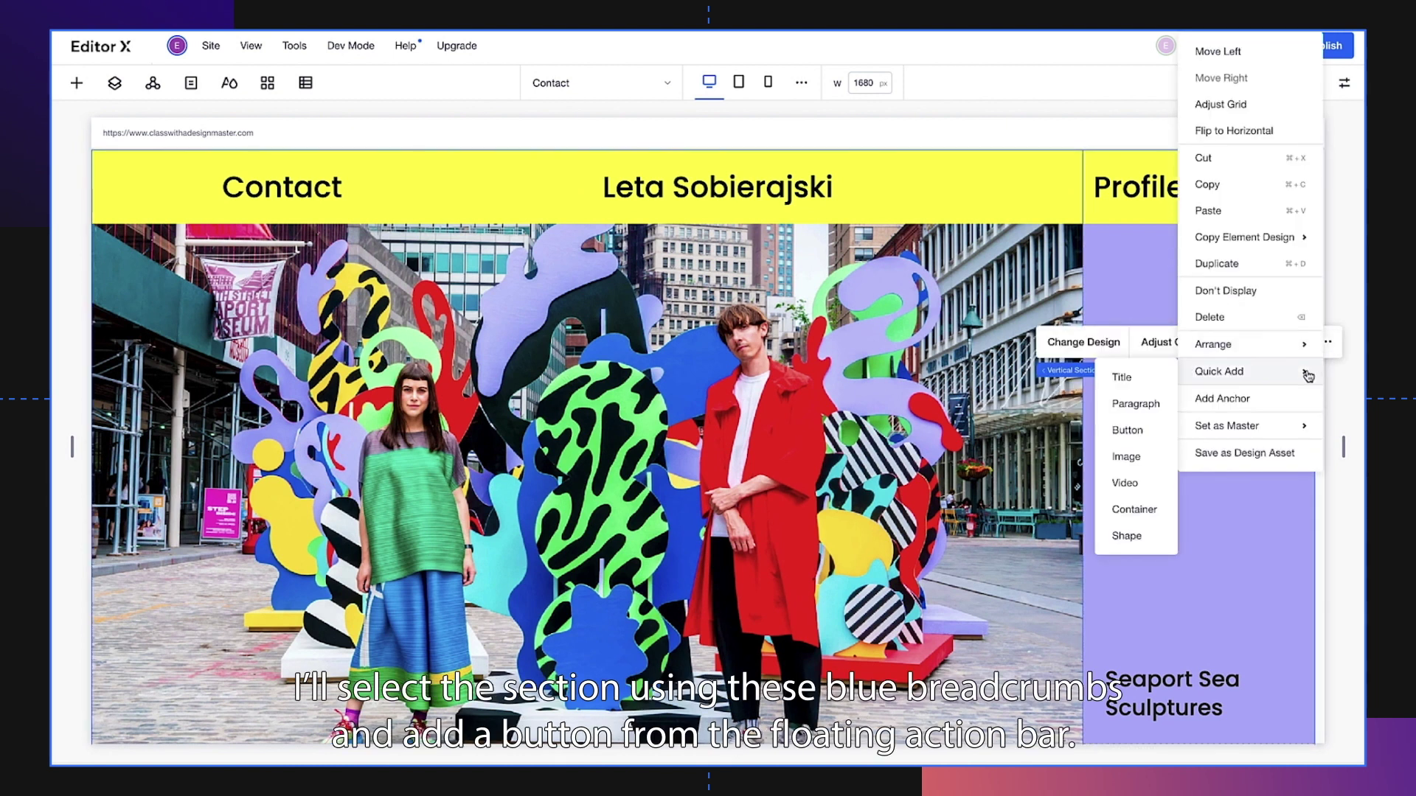
click(1140, 424)
scroll(1143, 429, down, 8)
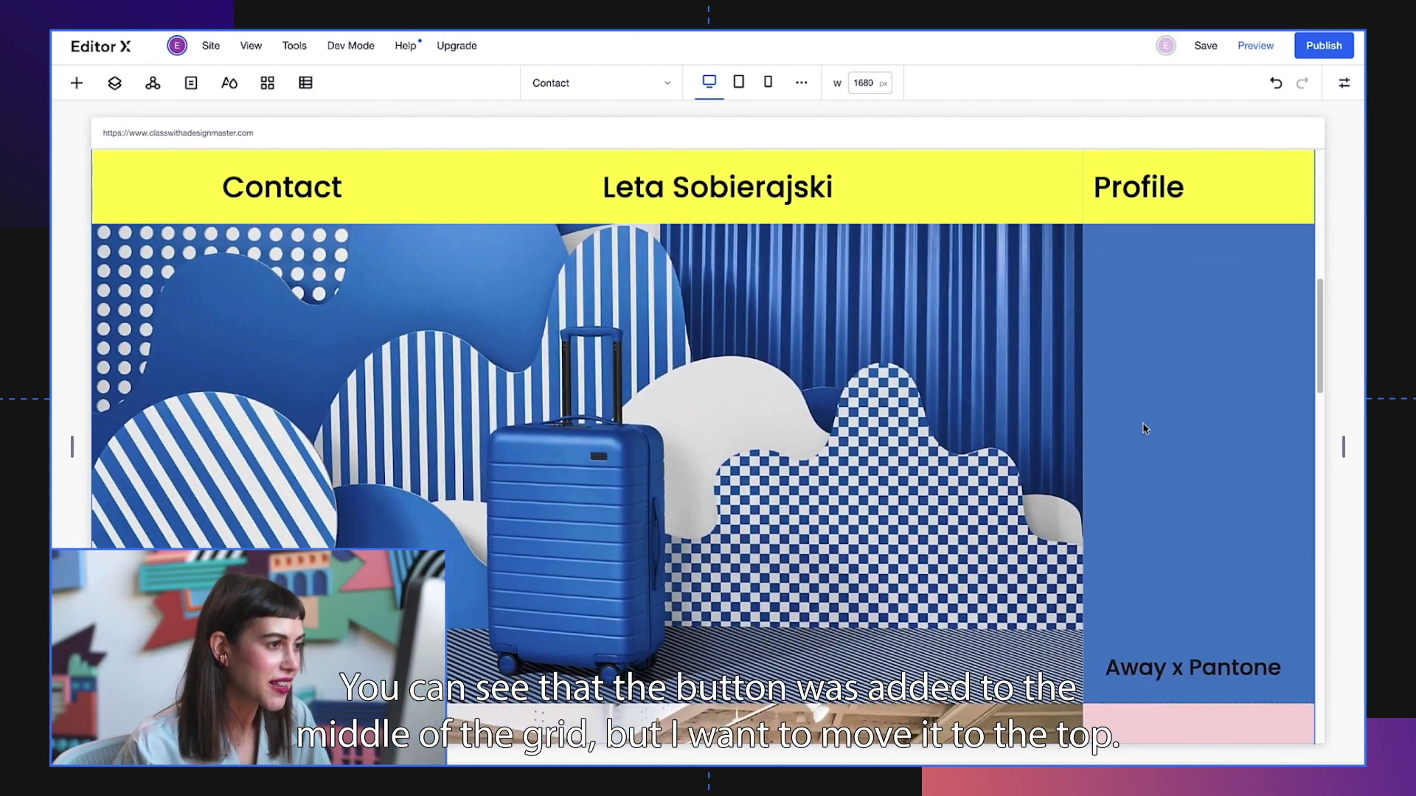
scroll(1144, 428, down, 5)
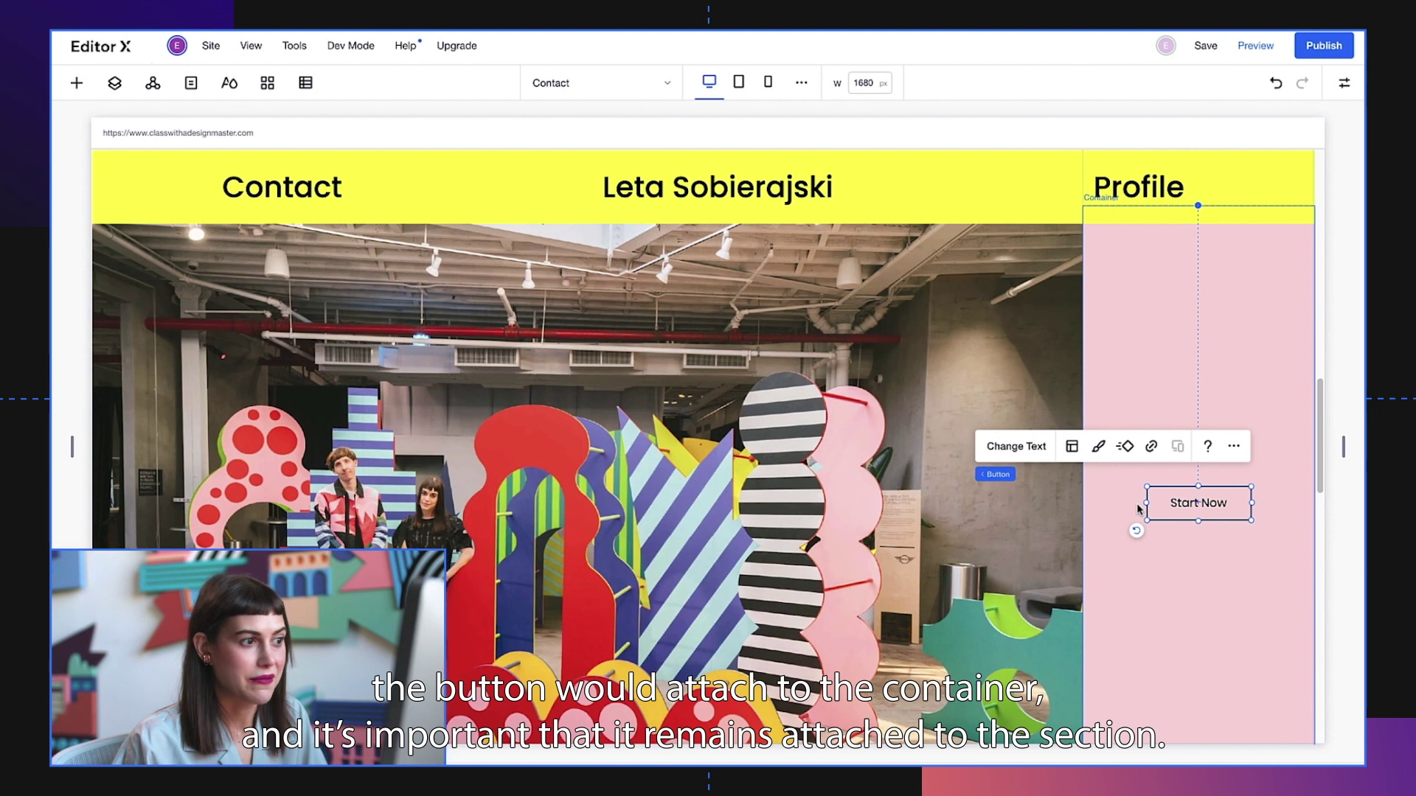
scroll(1136, 503, down, 2)
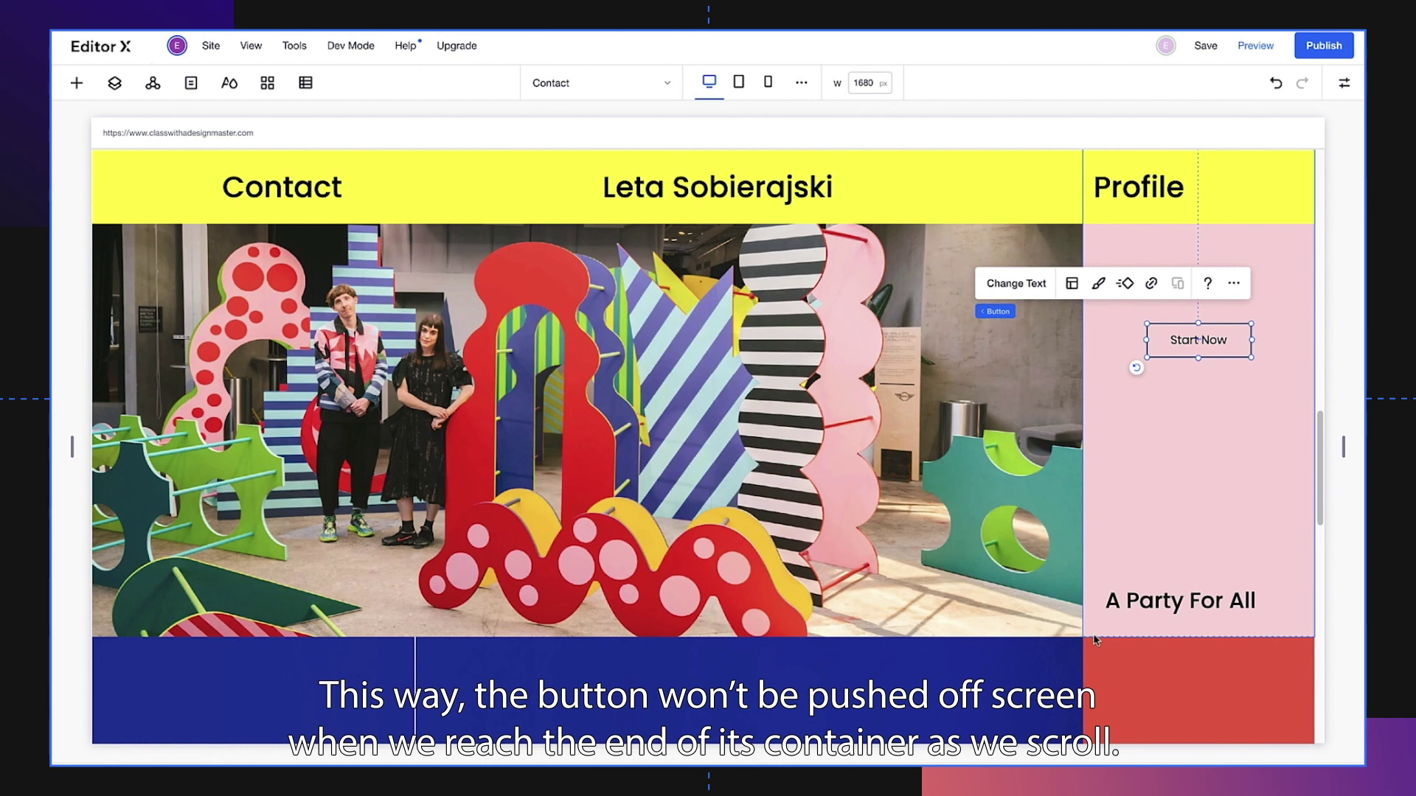
scroll(1096, 640, up, 3)
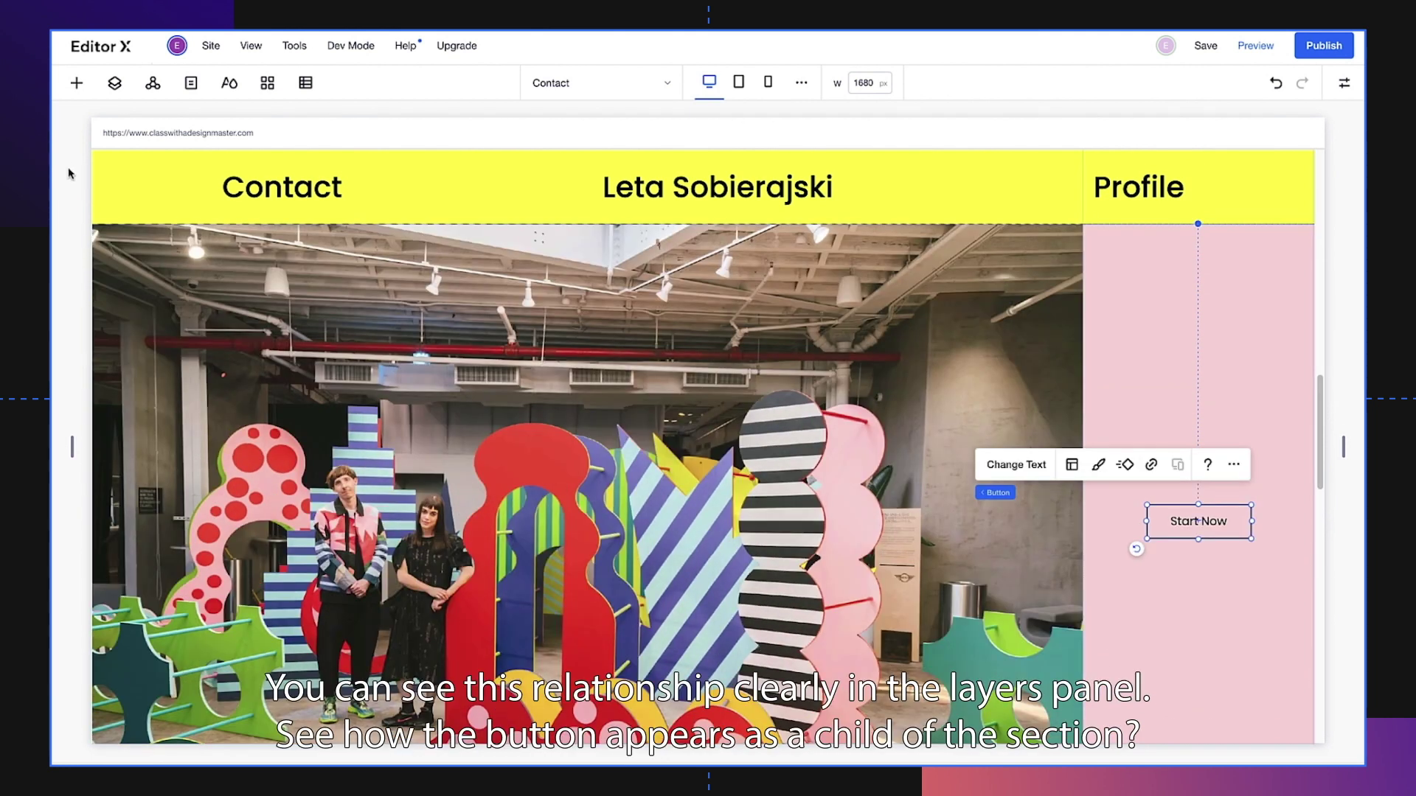
click(113, 86)
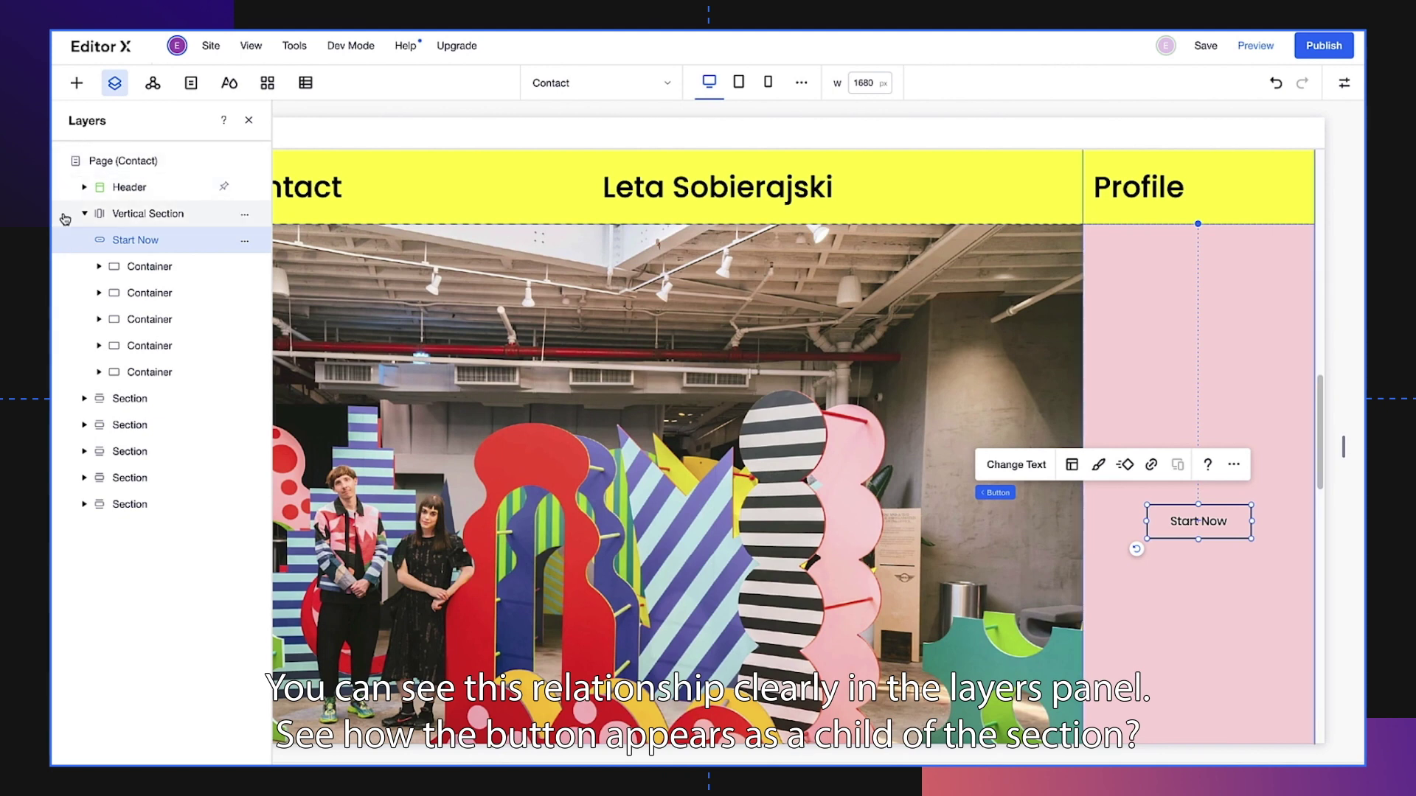
click(248, 120)
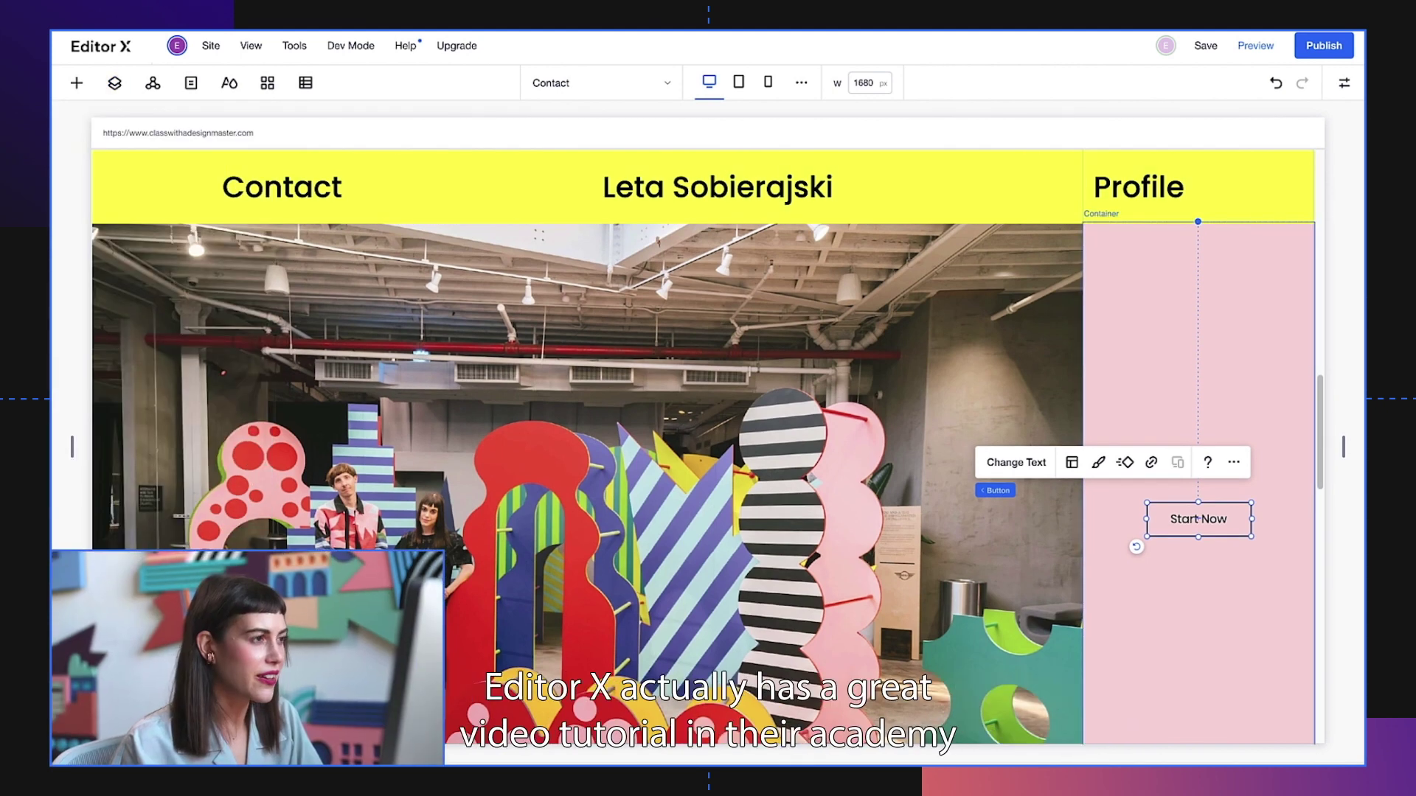
scroll(704, 484, up, 10)
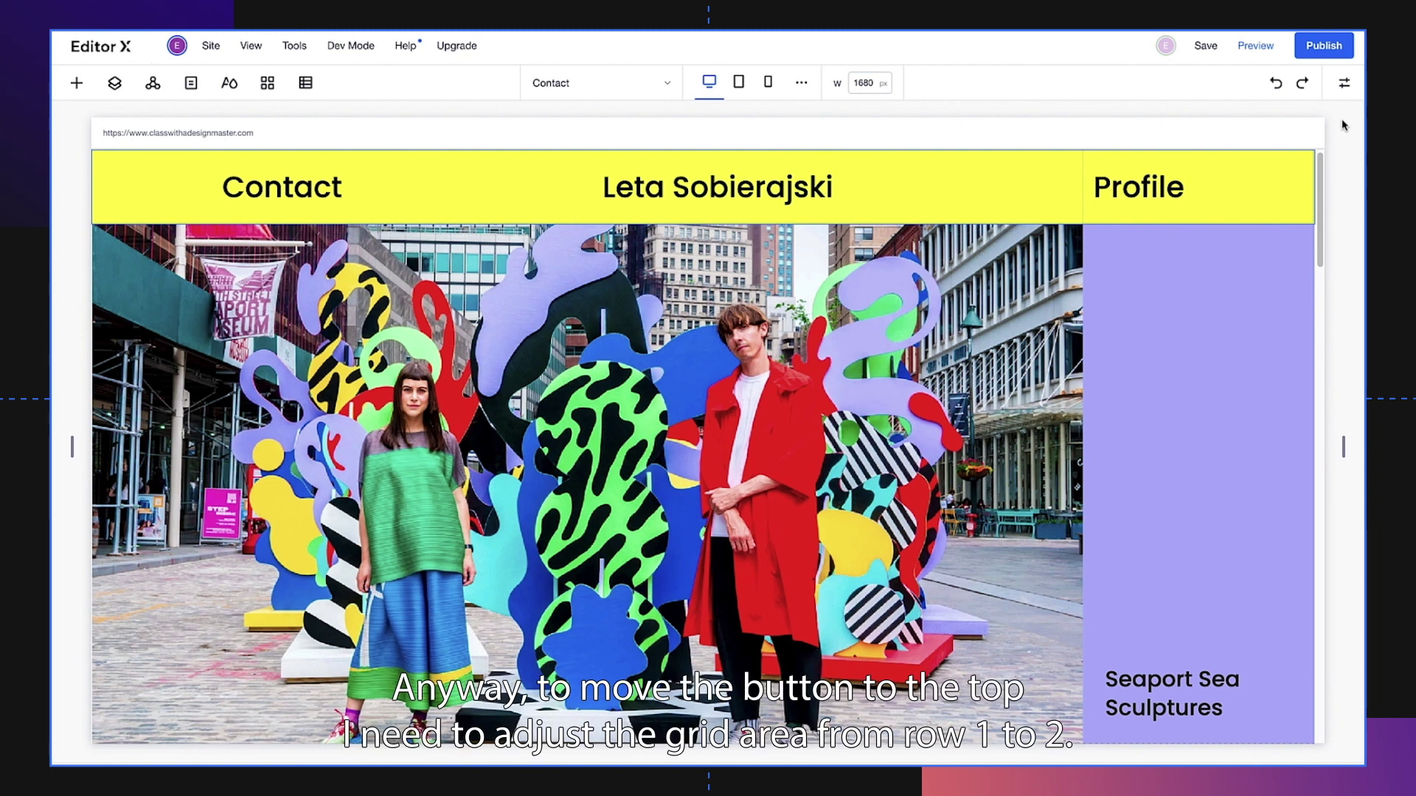
Step: Place the button in grid rows 1 to 2 with a 100 px top margin
click(1344, 82)
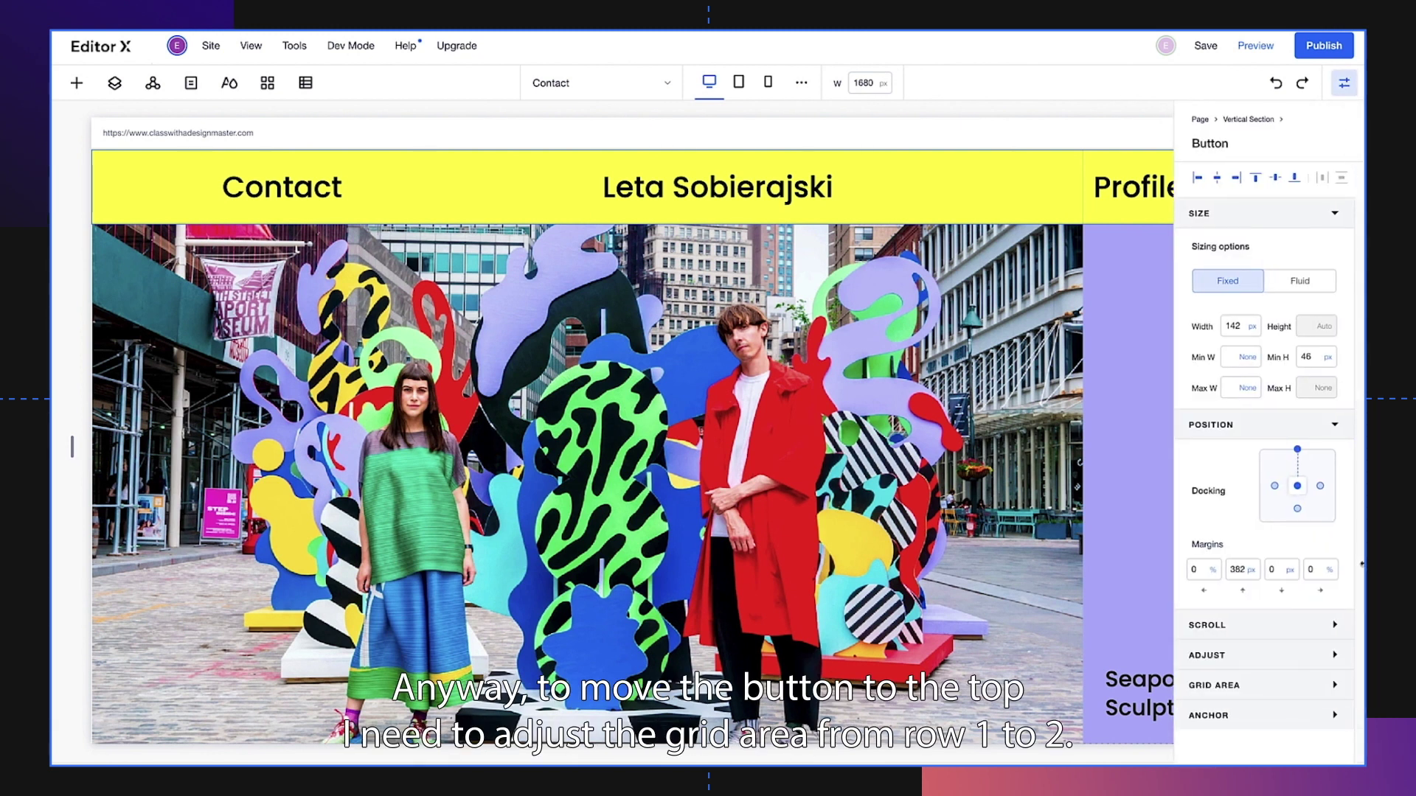
click(1320, 685)
click(1287, 743)
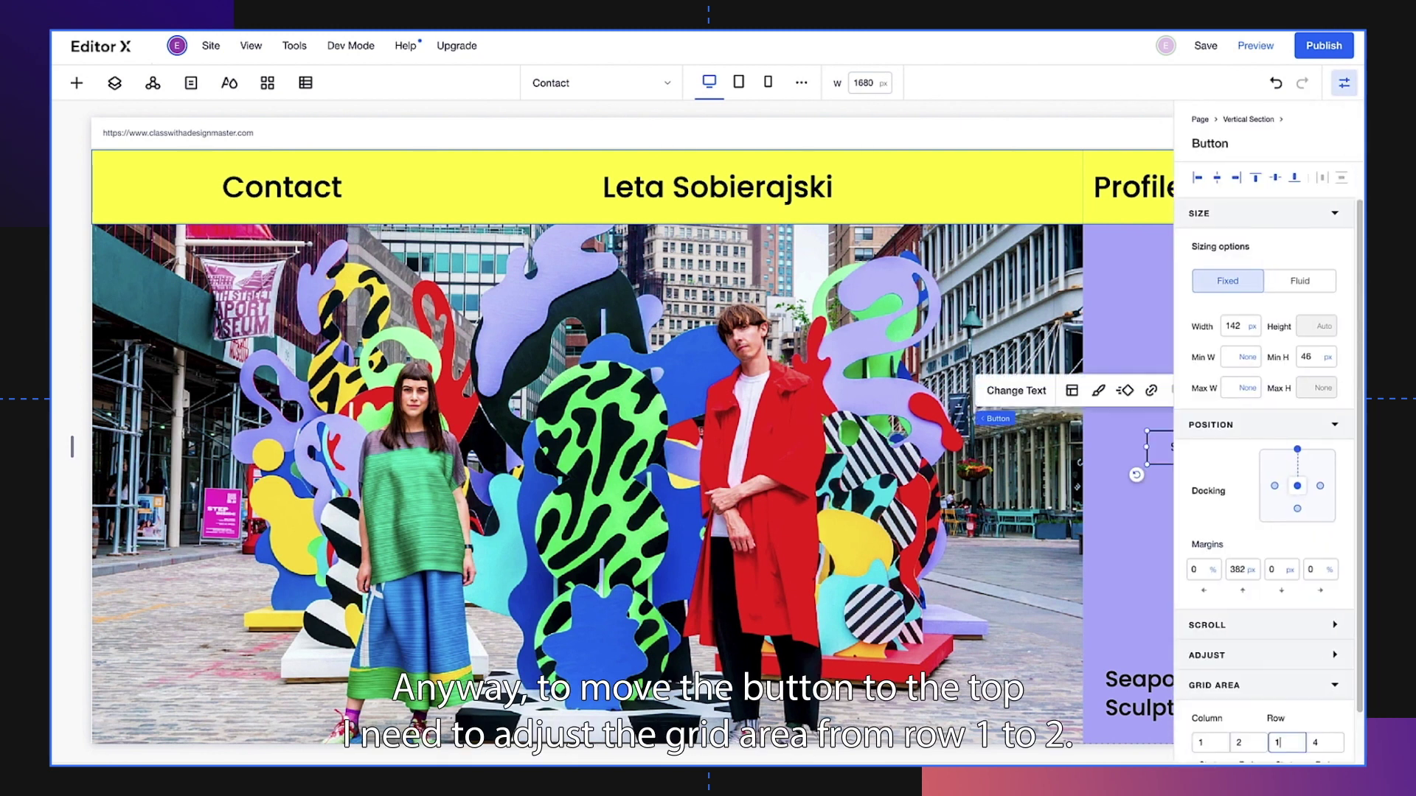
key(Tab)
text(2)
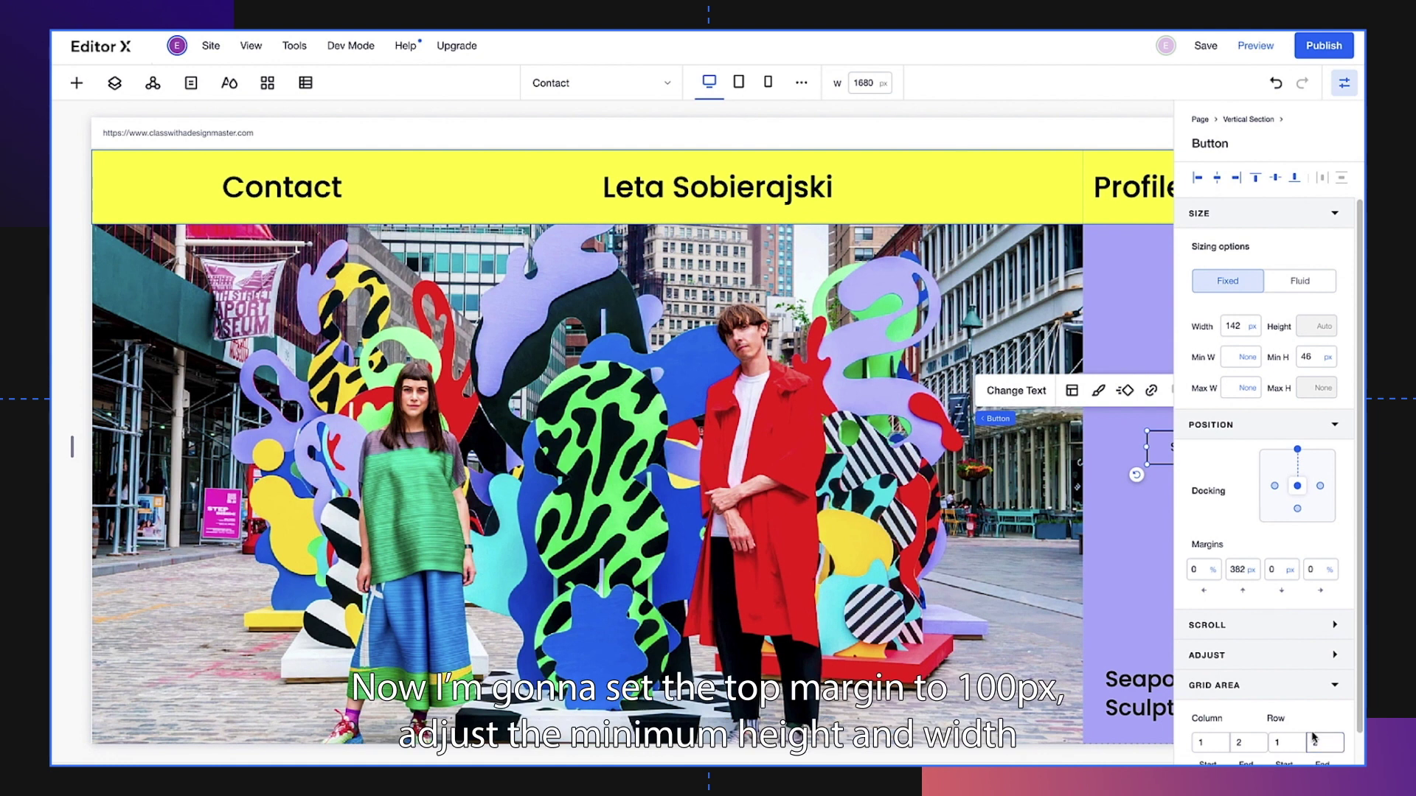
click(1239, 570)
text(100)
key(Return)
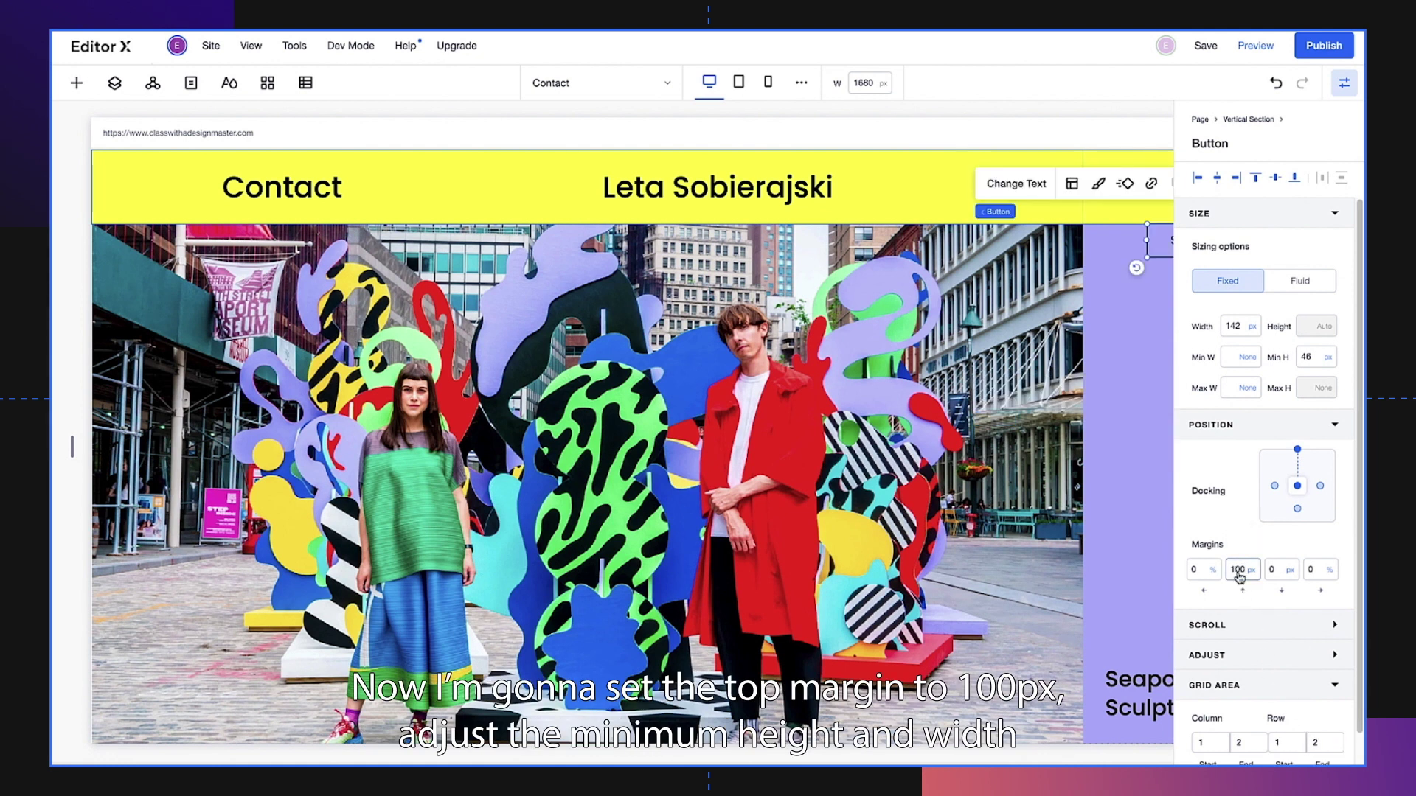
Step: Give the button 100 px minimum height, 100% width, and a Sticky scroll effect
click(1306, 357)
text(100)
key(Return)
click(1236, 329)
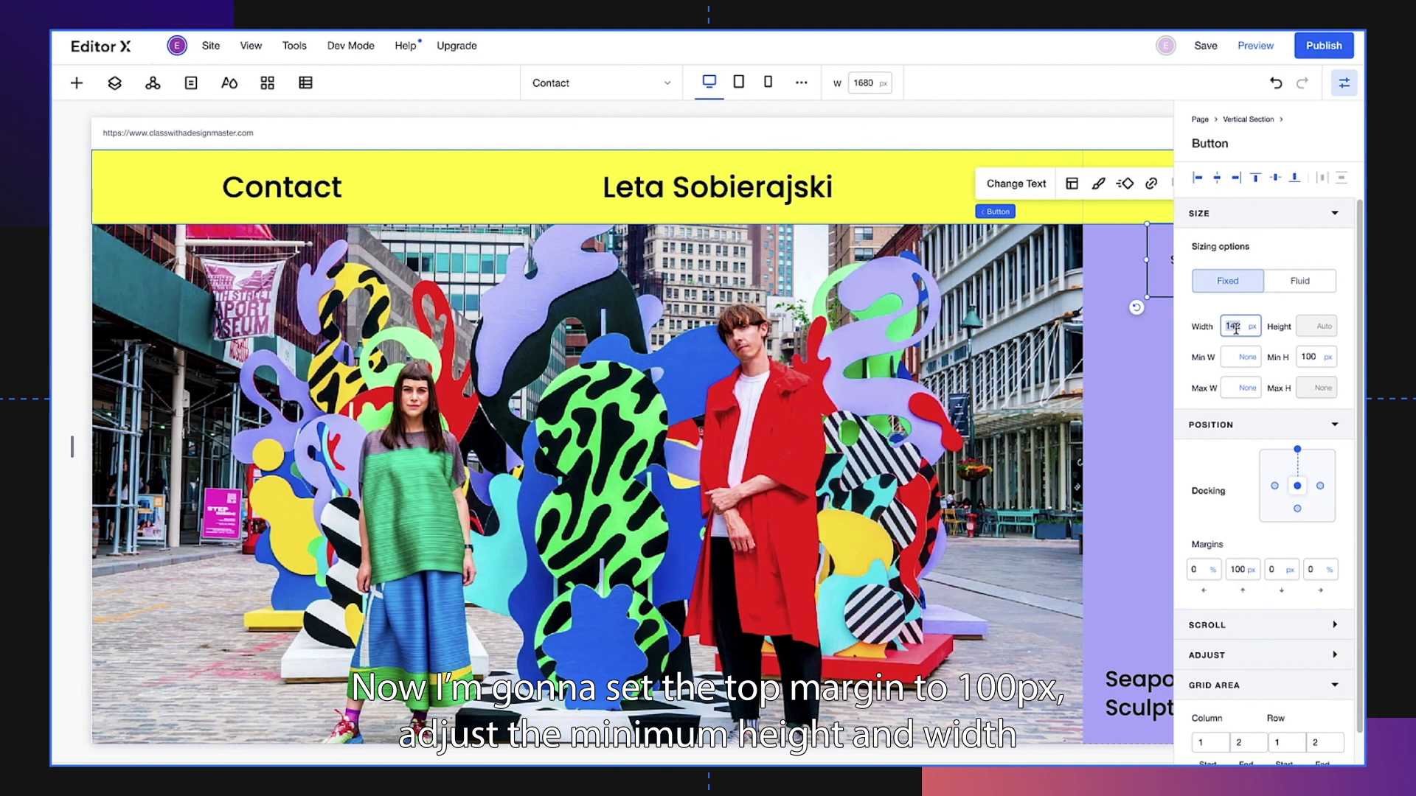
key(Return)
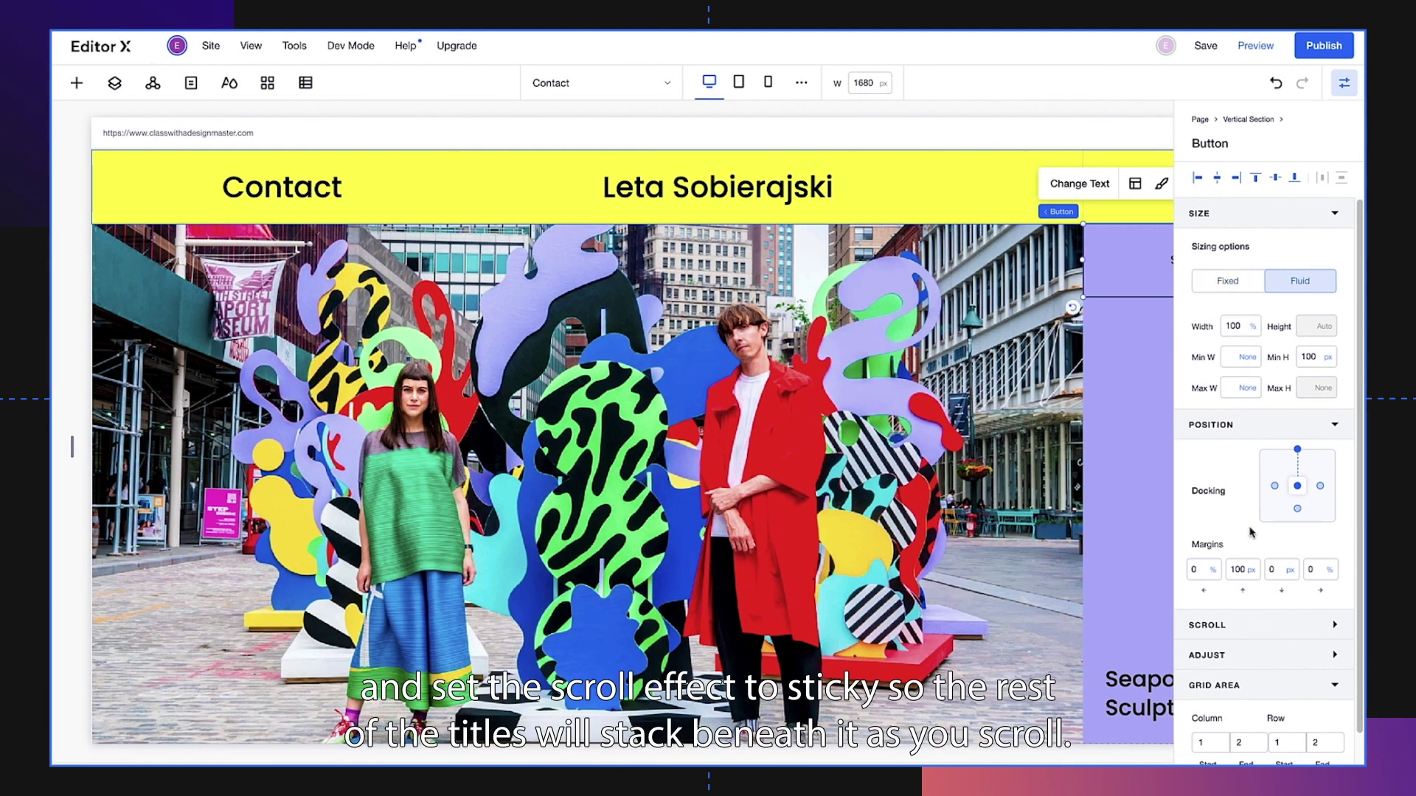
click(1326, 623)
click(1326, 666)
click(1324, 692)
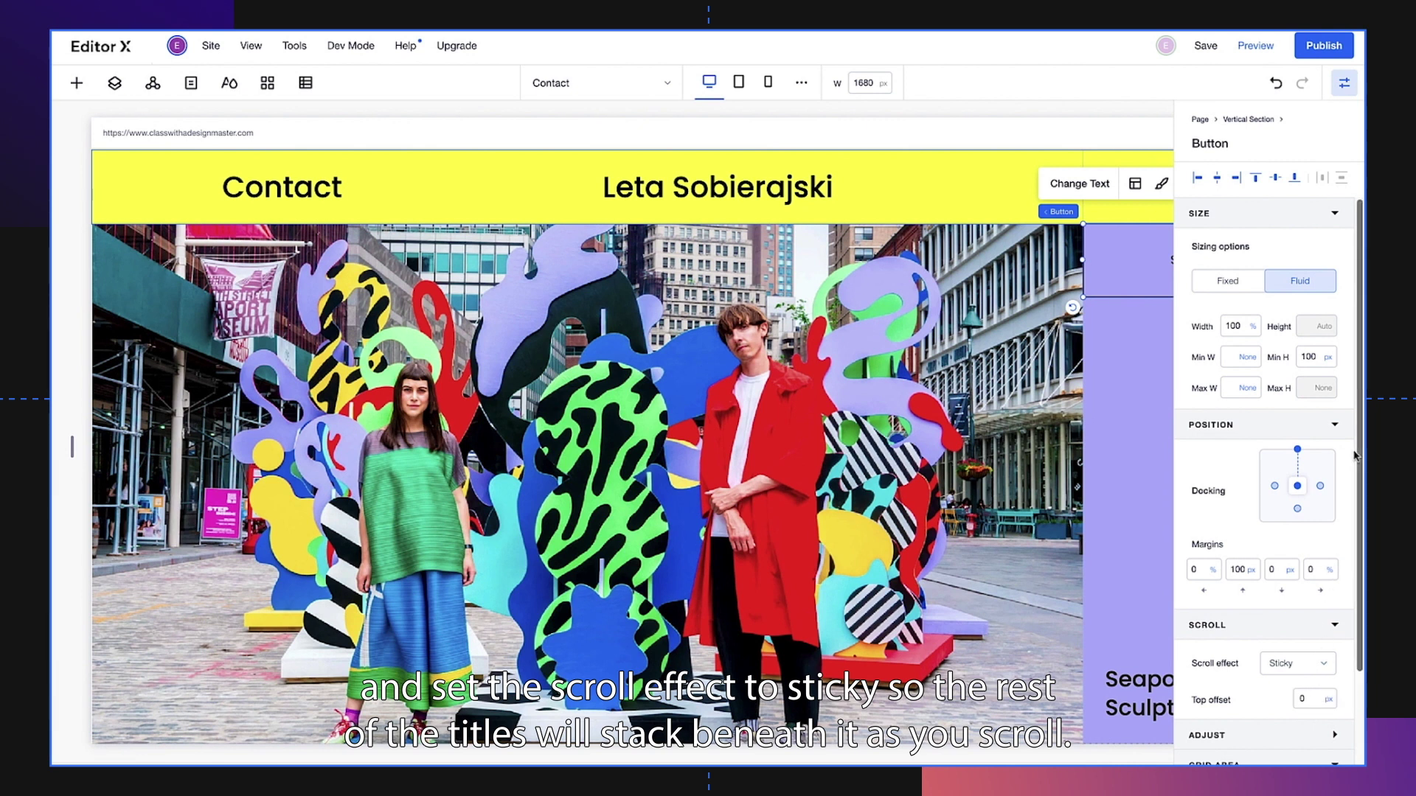
click(1341, 87)
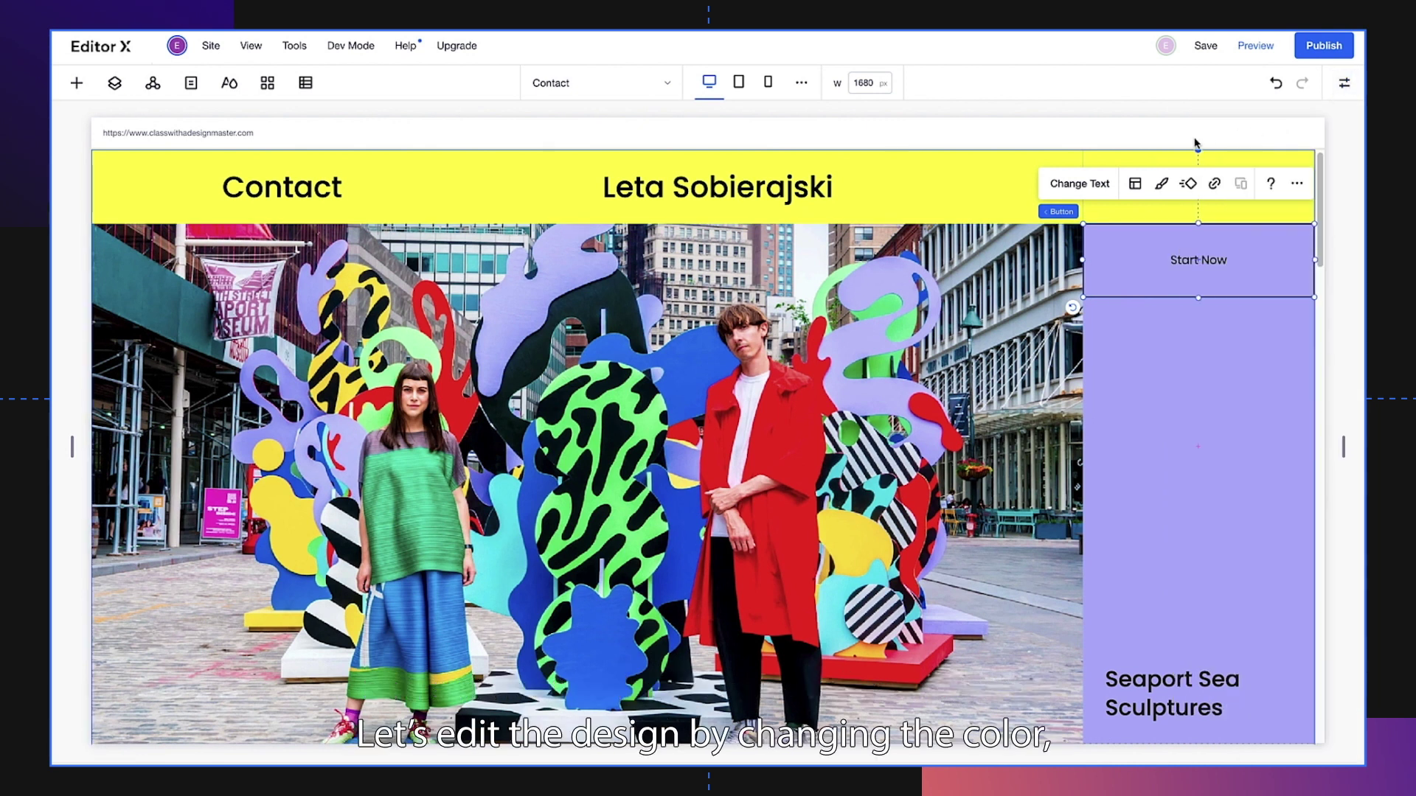
Step: Fill the button background with orange
click(1162, 183)
click(1046, 323)
click(919, 387)
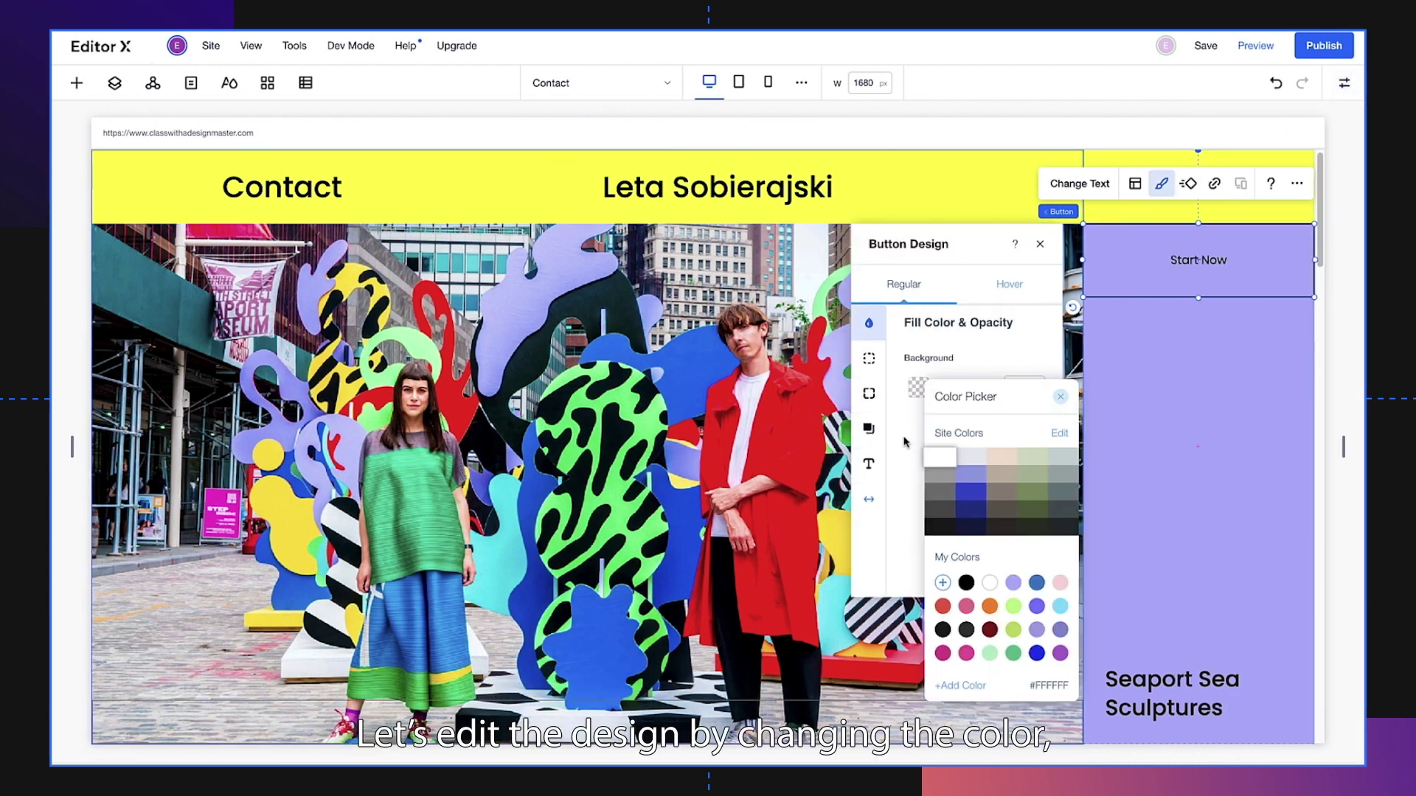
click(990, 605)
click(1061, 397)
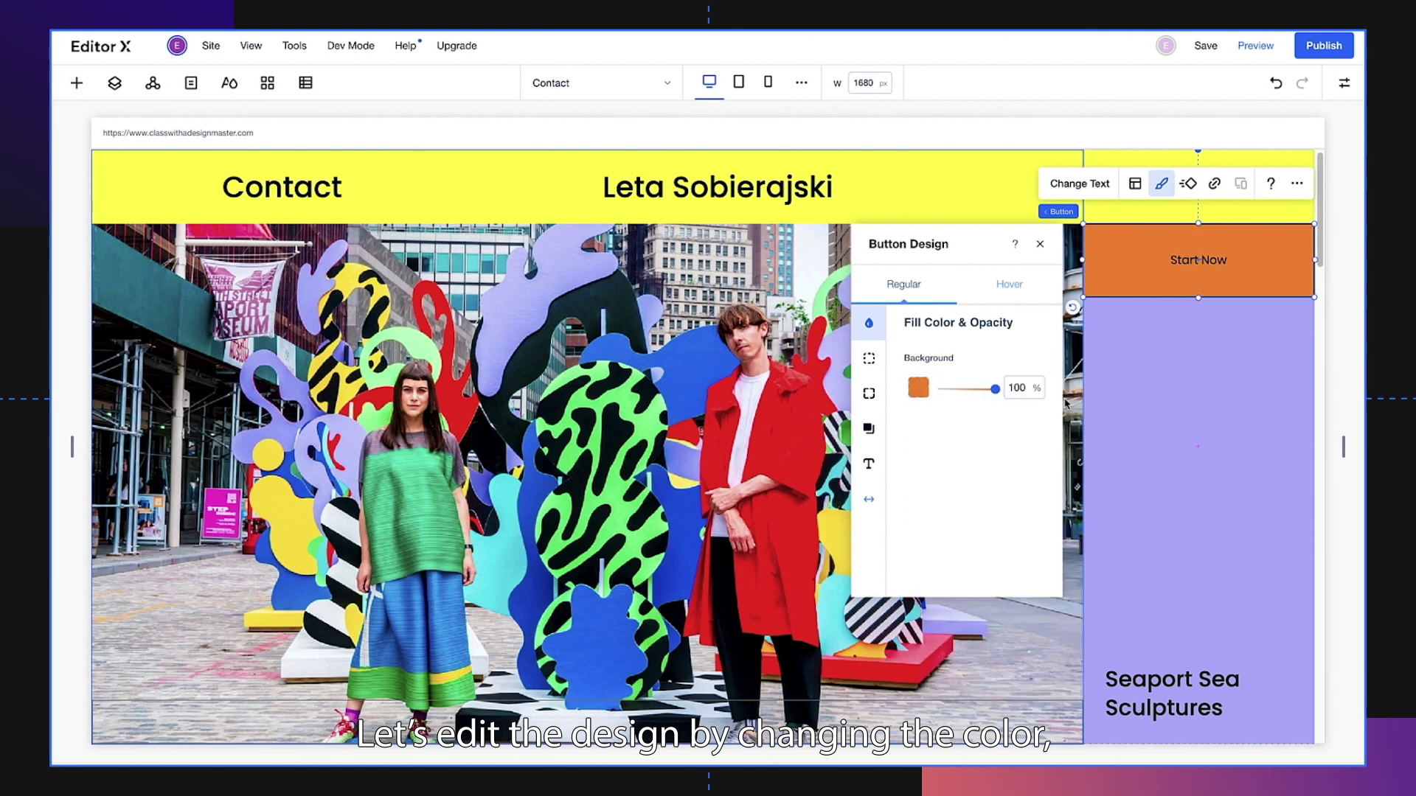
Step: Set the button text to 40 px Poppins Medium, no bold
click(868, 464)
click(1024, 552)
text(40)
scroll(951, 516, down, 1)
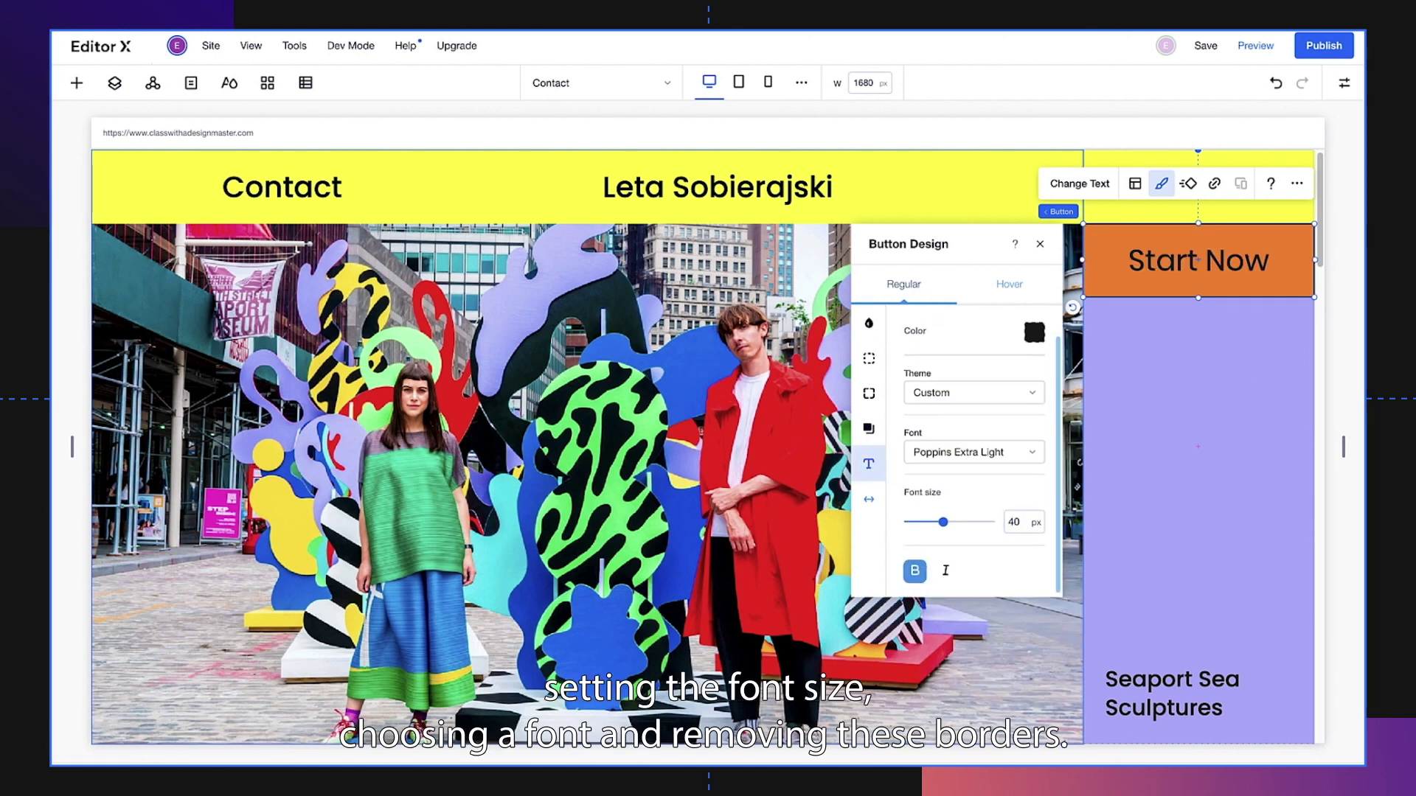
click(916, 570)
click(931, 459)
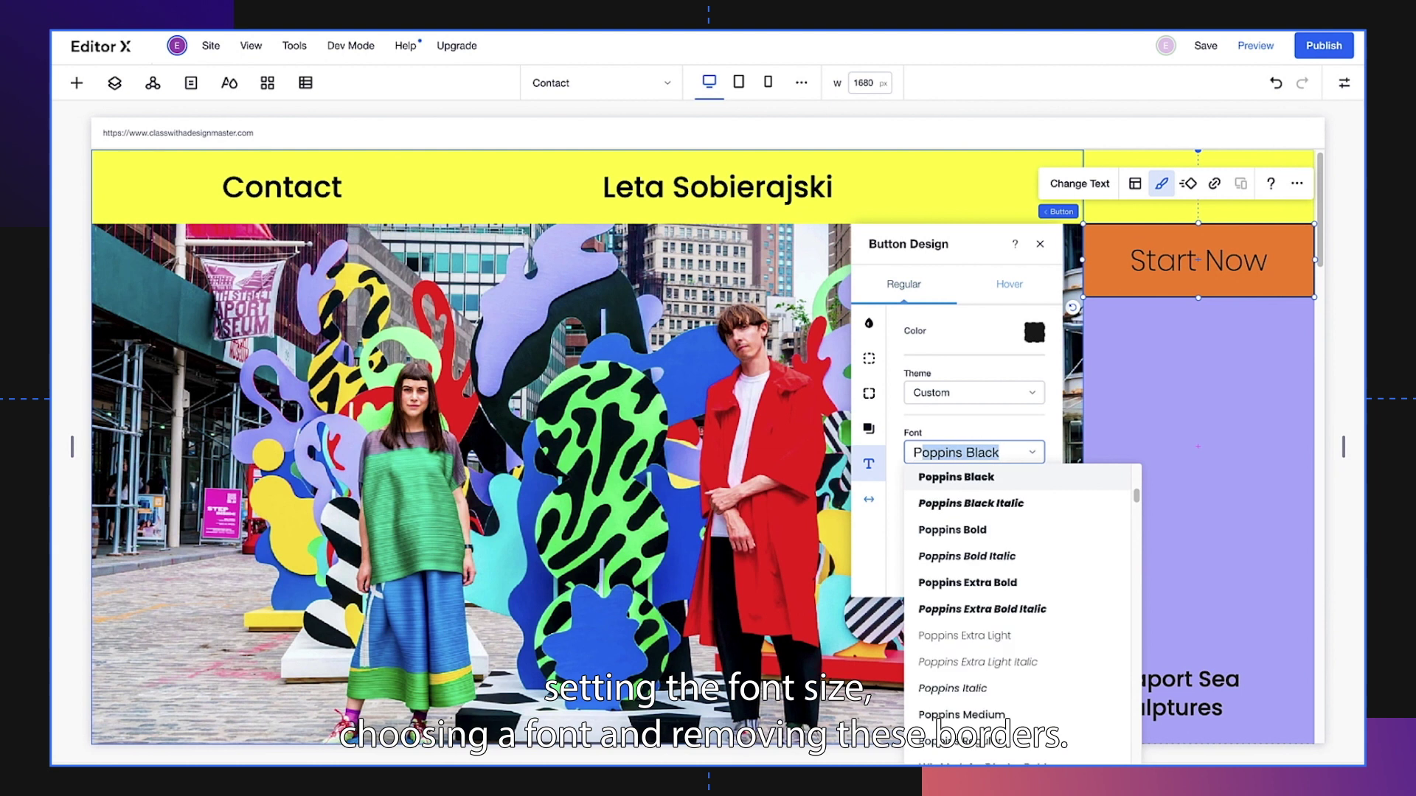
scroll(937, 531, down, 3)
click(933, 477)
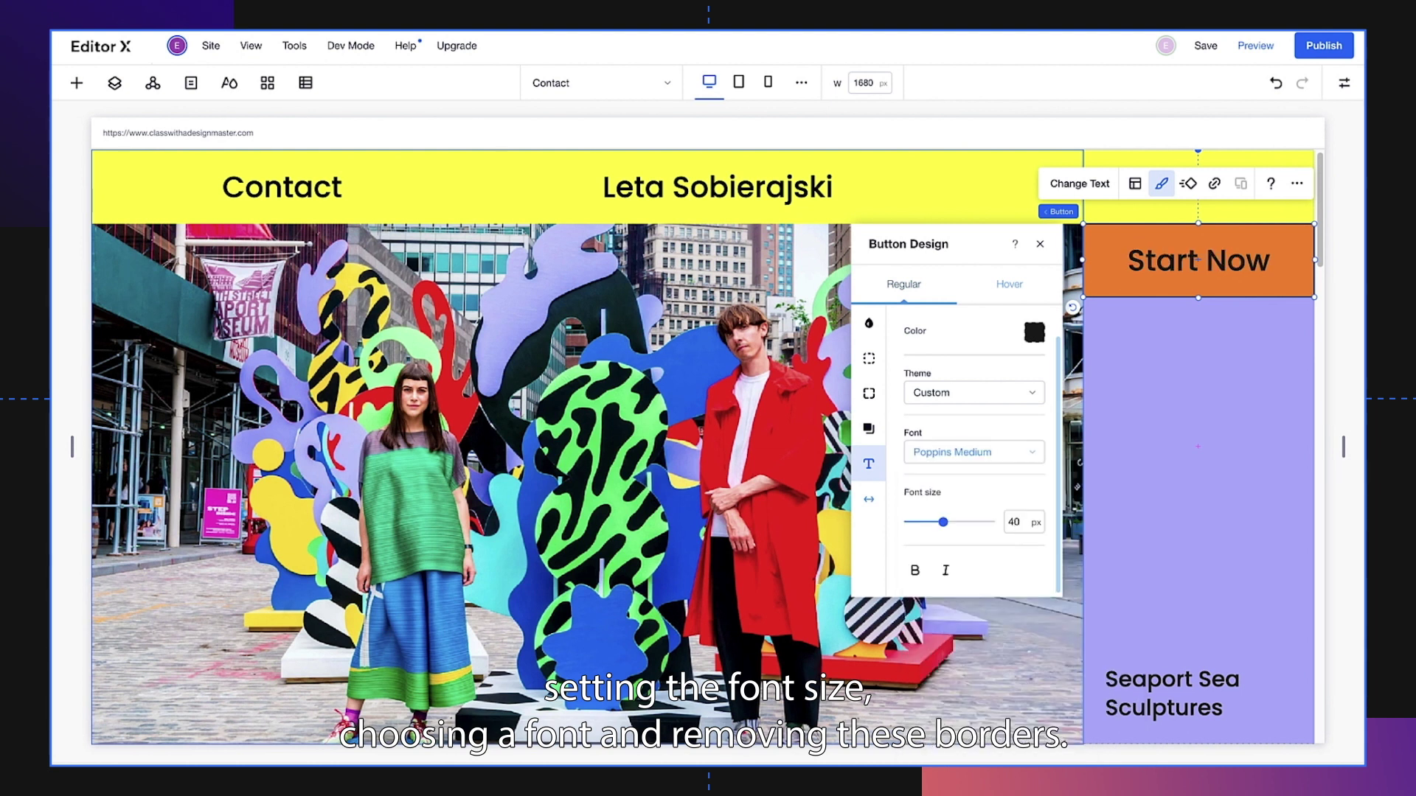
Step: Set the button's border width to 0
click(865, 359)
drag(914, 459, 906, 461)
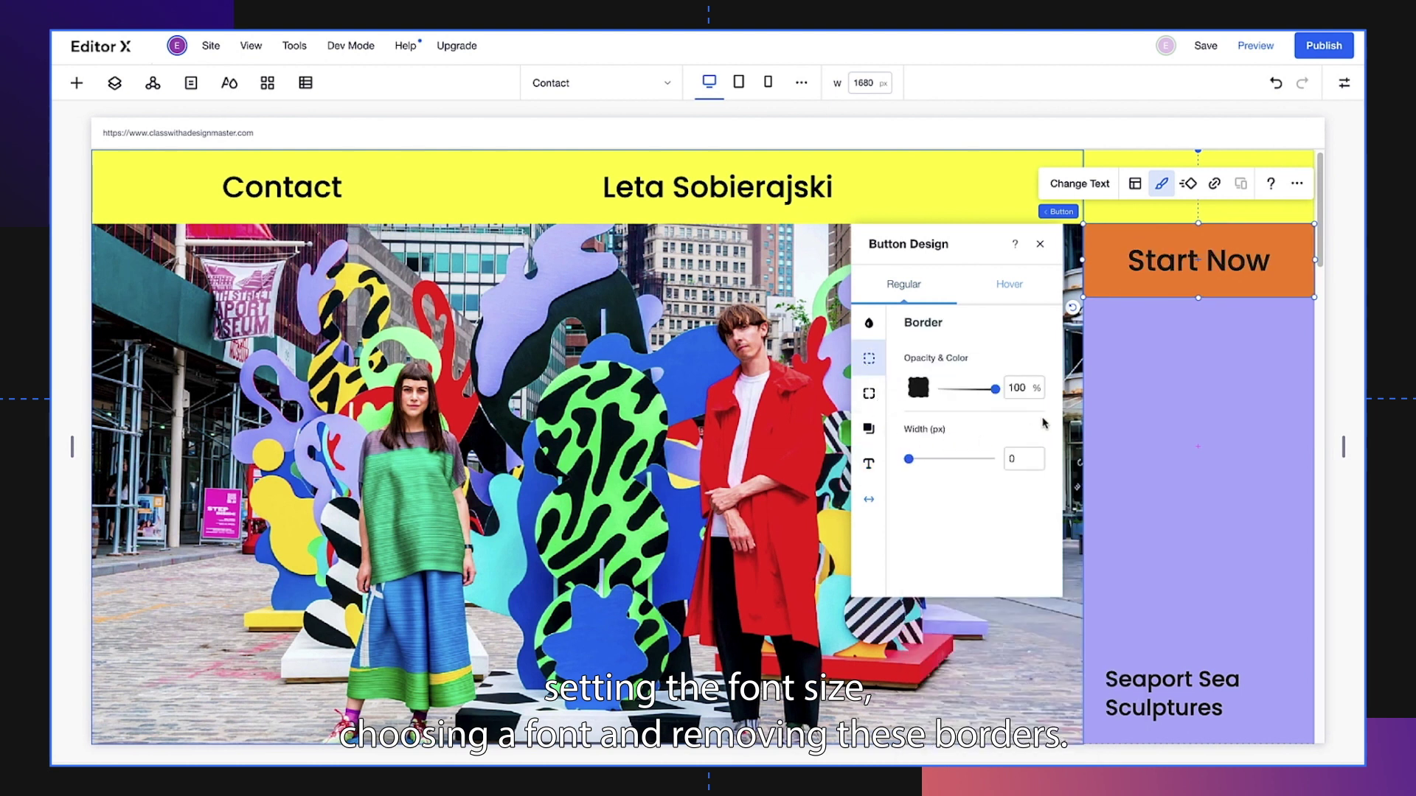
click(1040, 244)
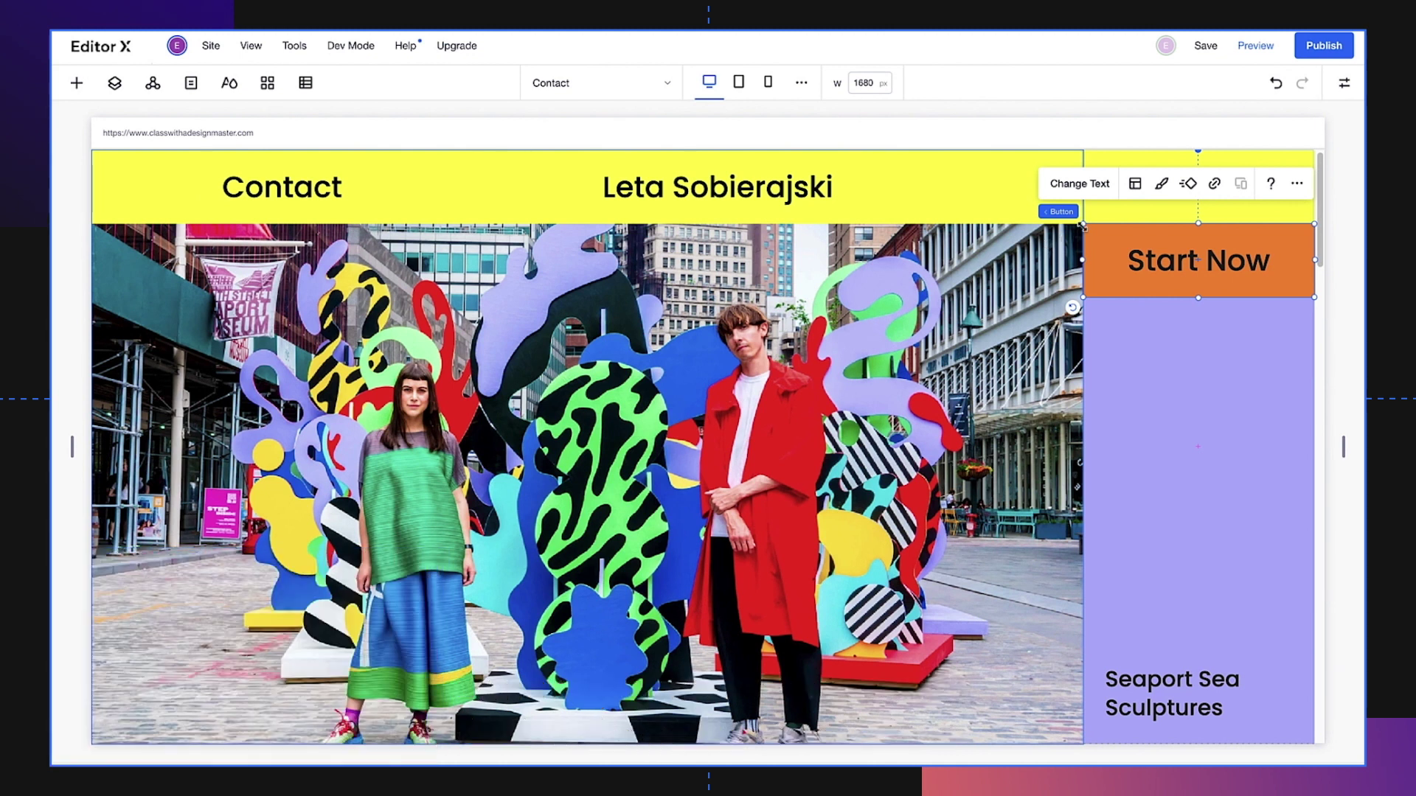
Step: Change the button label to 'Sculpture'
click(1080, 184)
text(Sculpture)
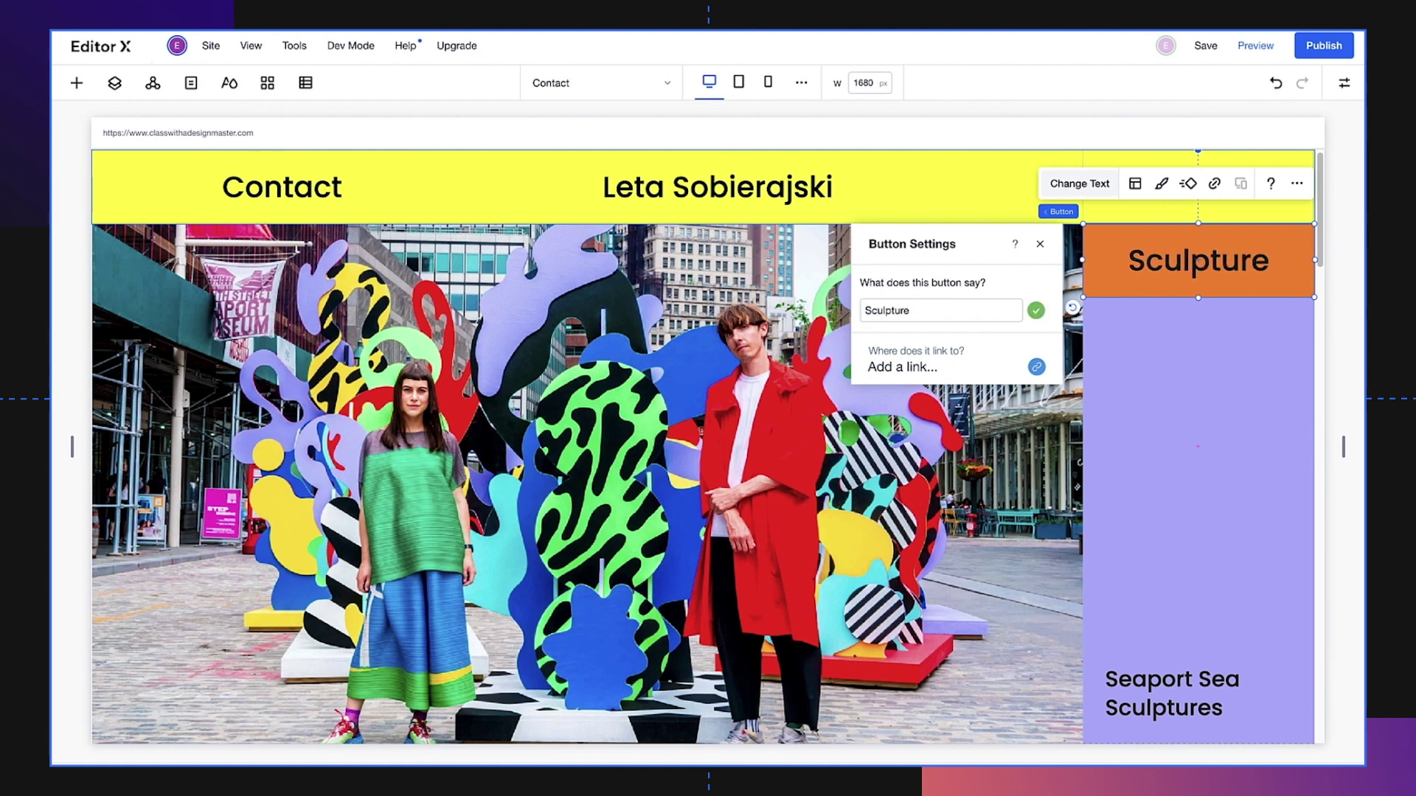
click(1002, 179)
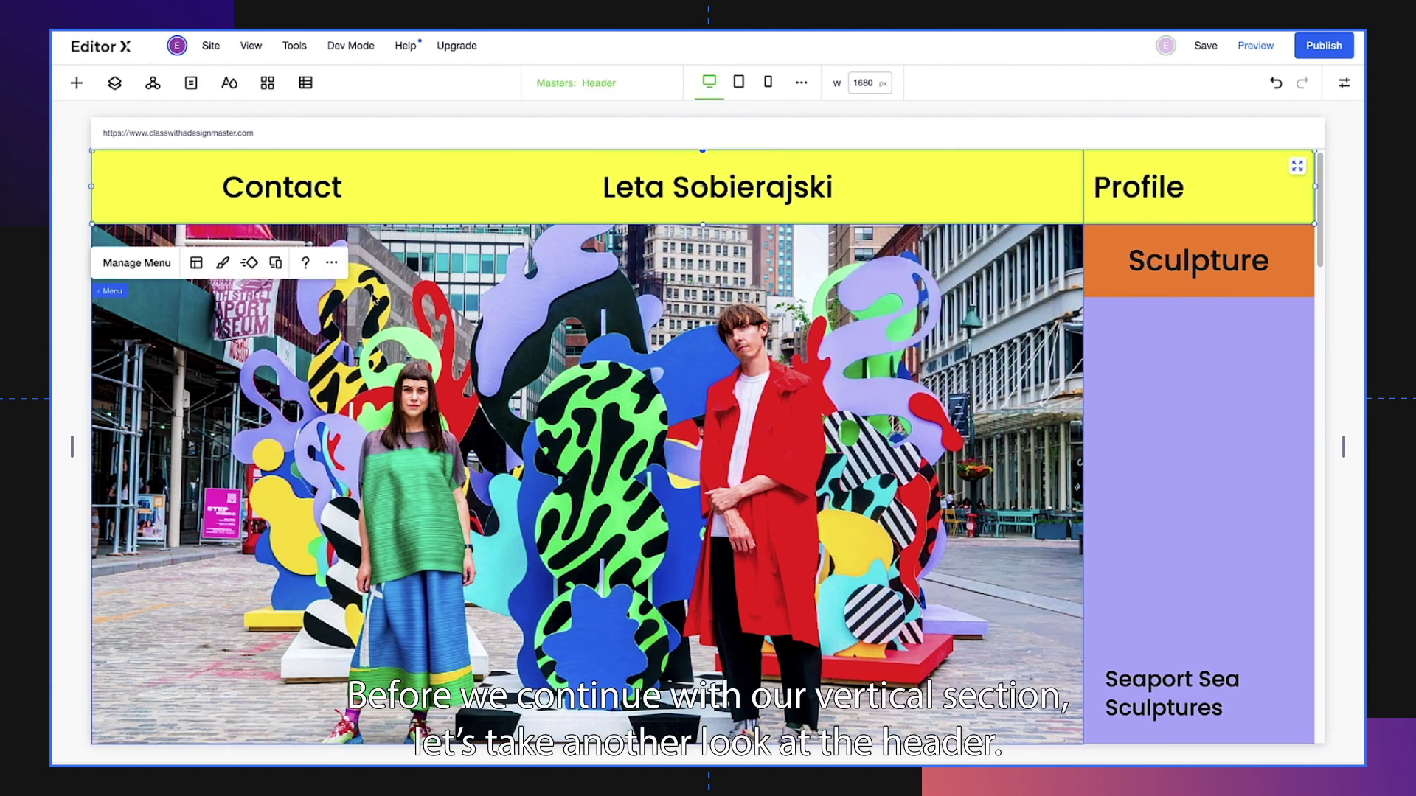
Step: Turn on the header's scroll transition moving downward over a distance of 88 vh
key(Escape)
click(1344, 83)
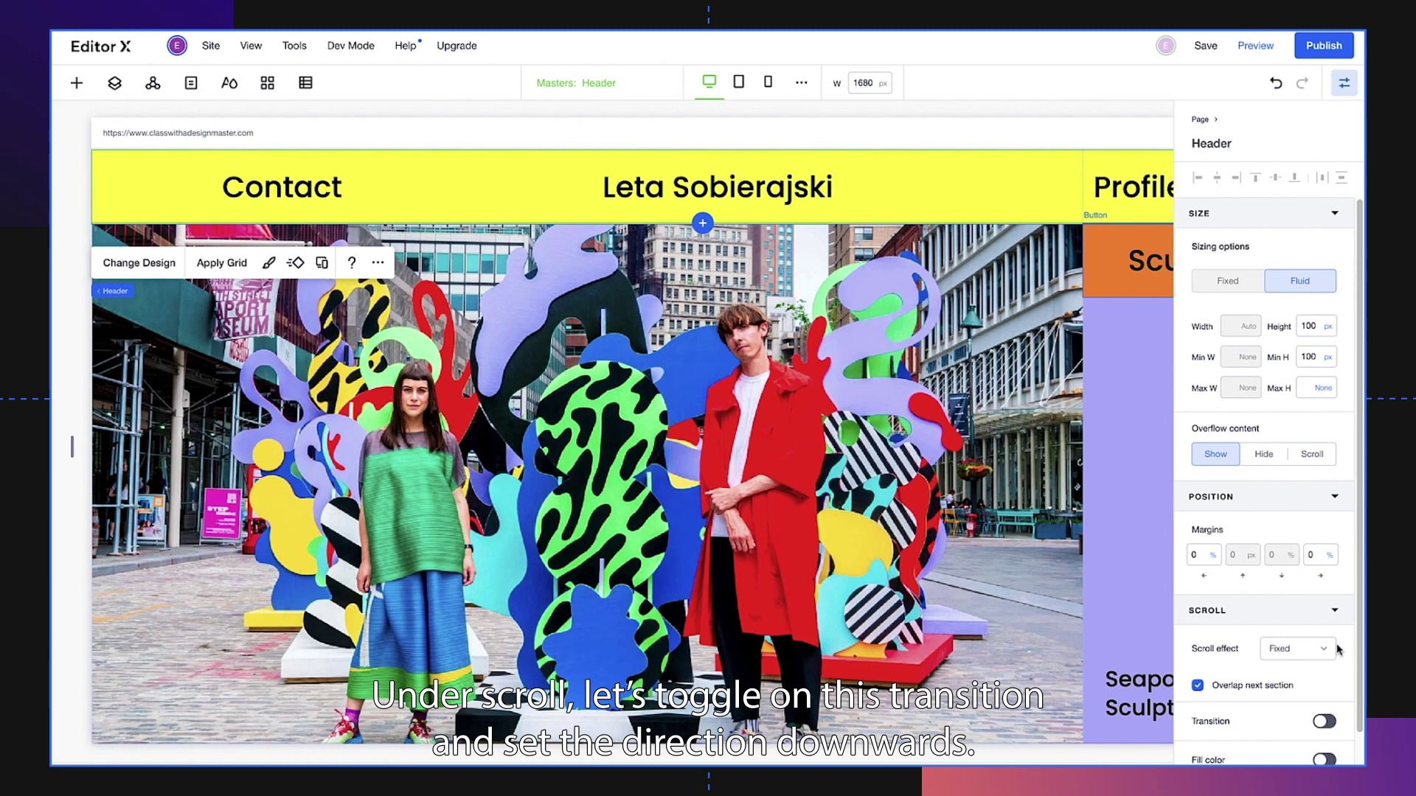
click(1325, 722)
scroll(1327, 724, down, 3)
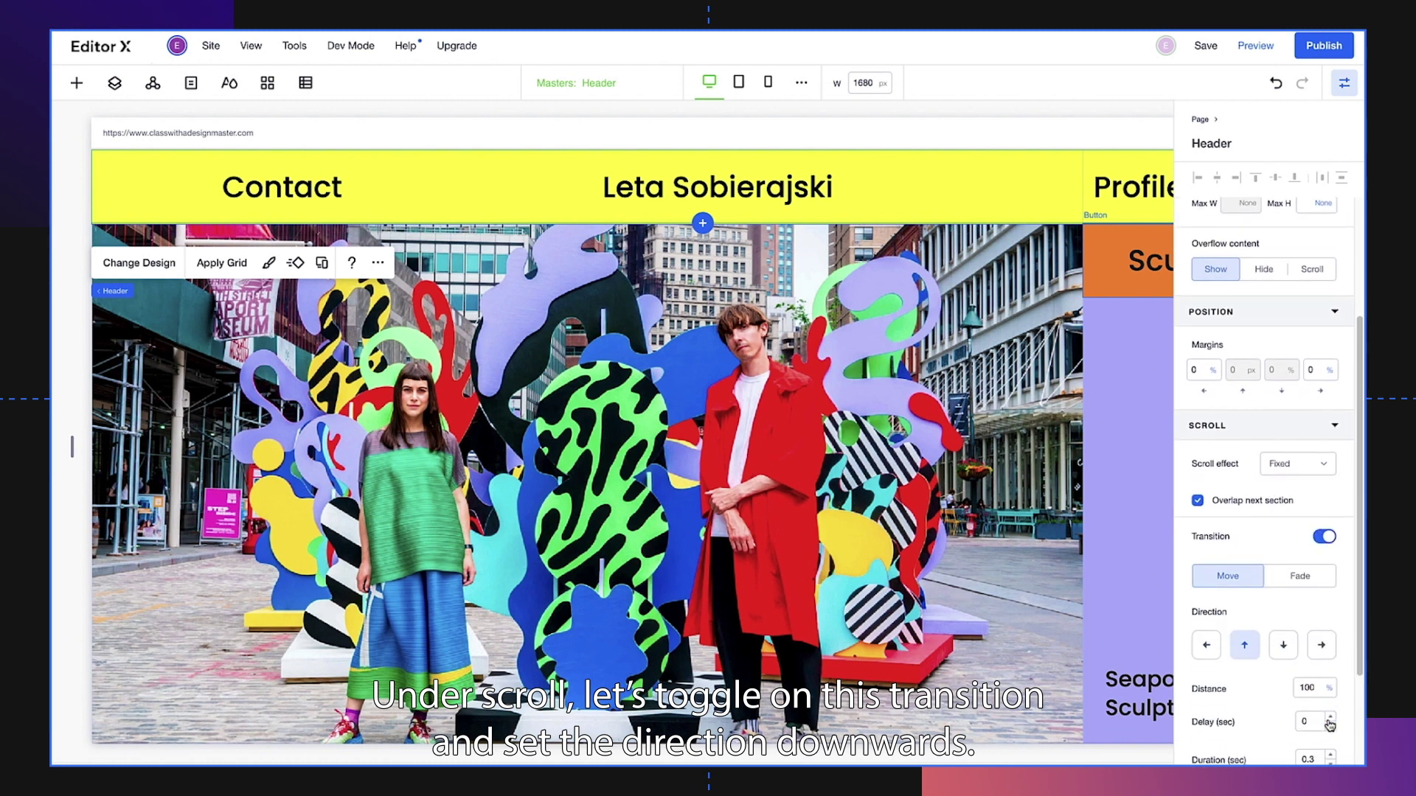
scroll(1329, 724, down, 2)
click(1283, 495)
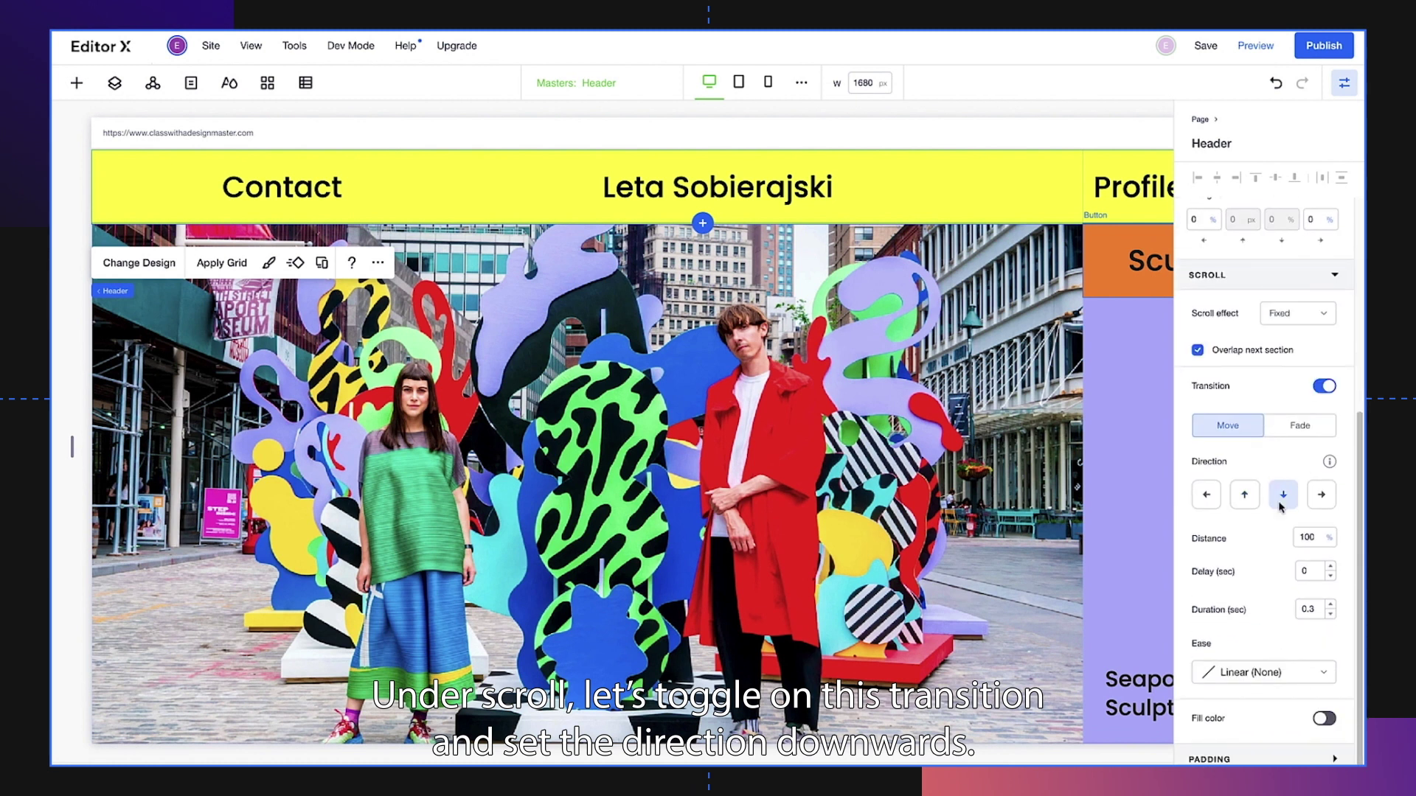
click(1331, 541)
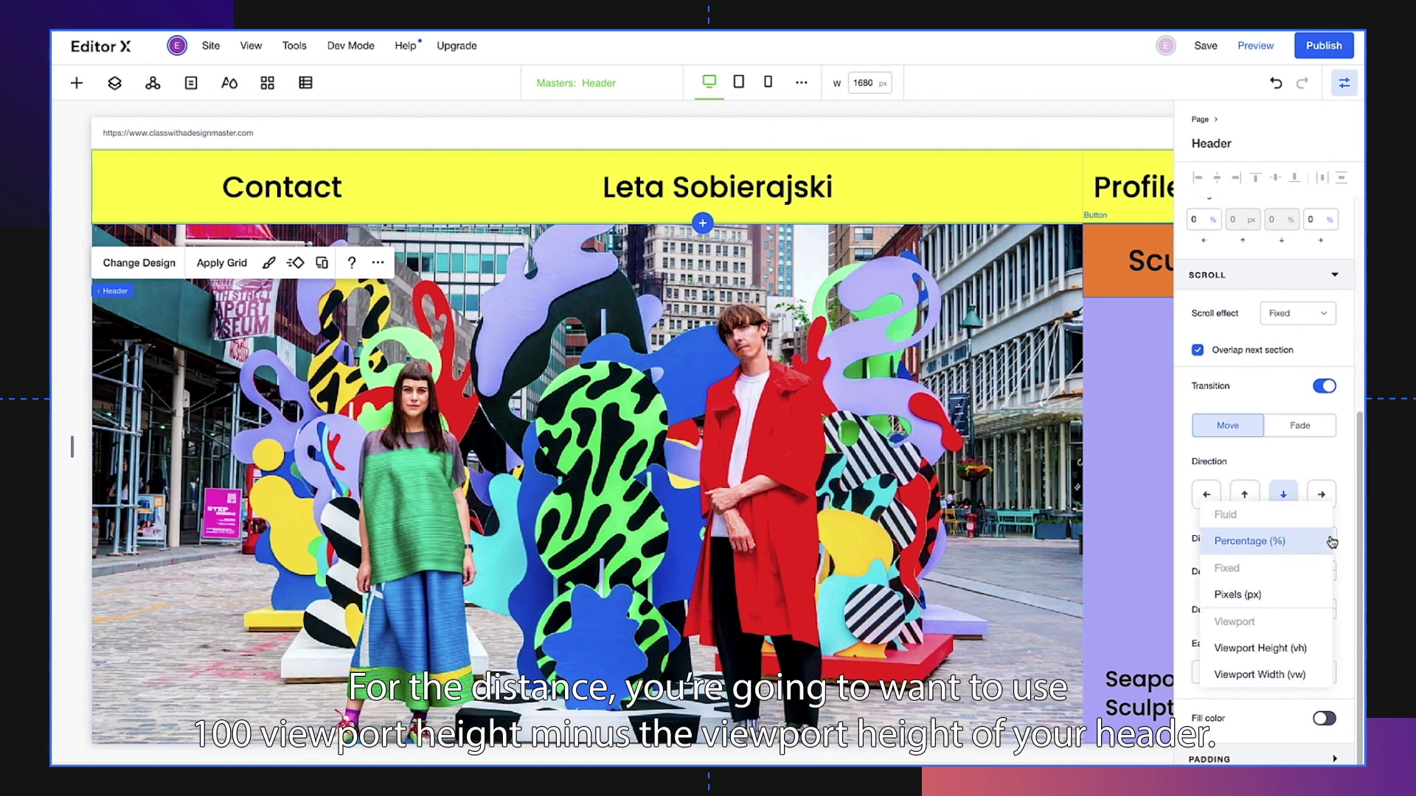
click(1315, 651)
text(88)
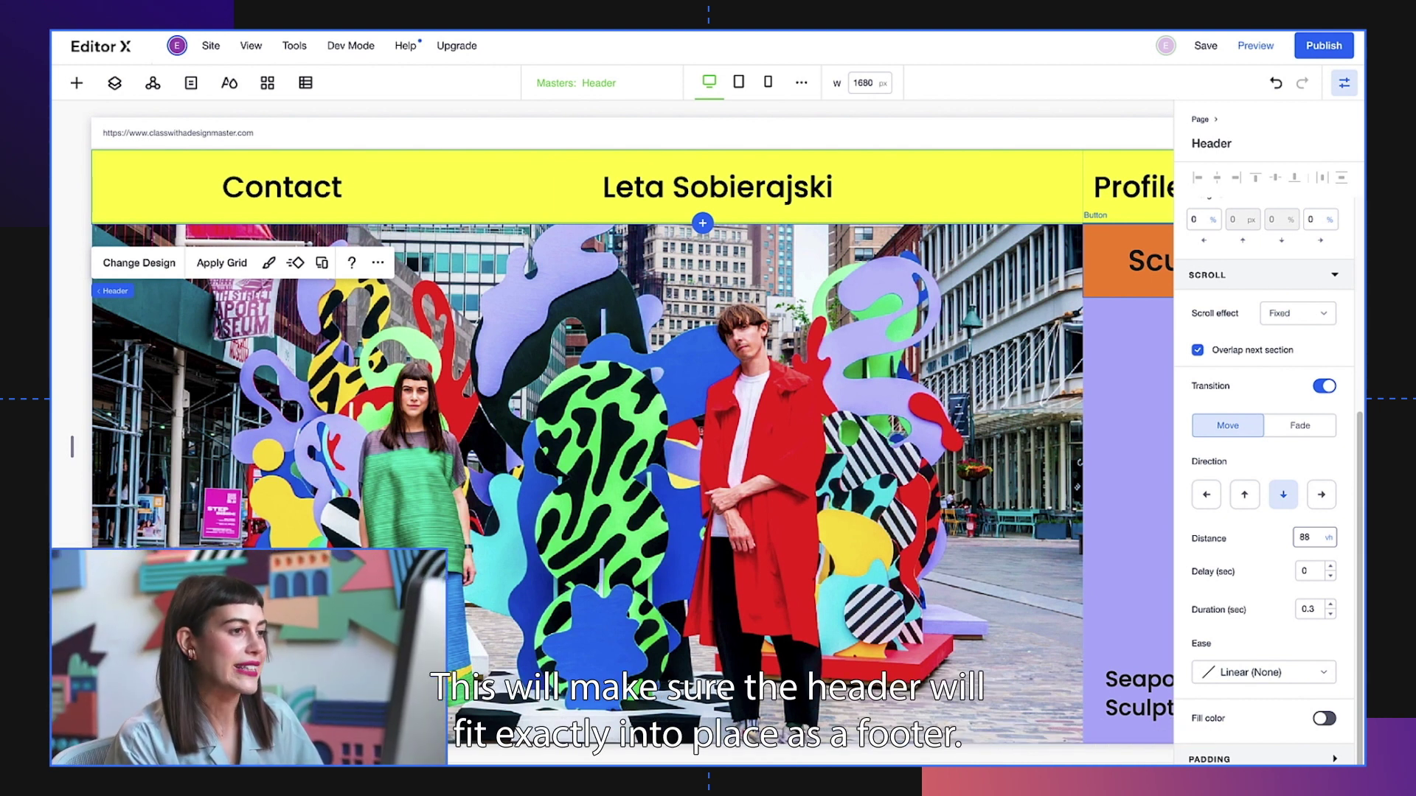
Step: Give the transition a 0.5 s delay, 2 s duration and In Out Quart easing
click(1315, 571)
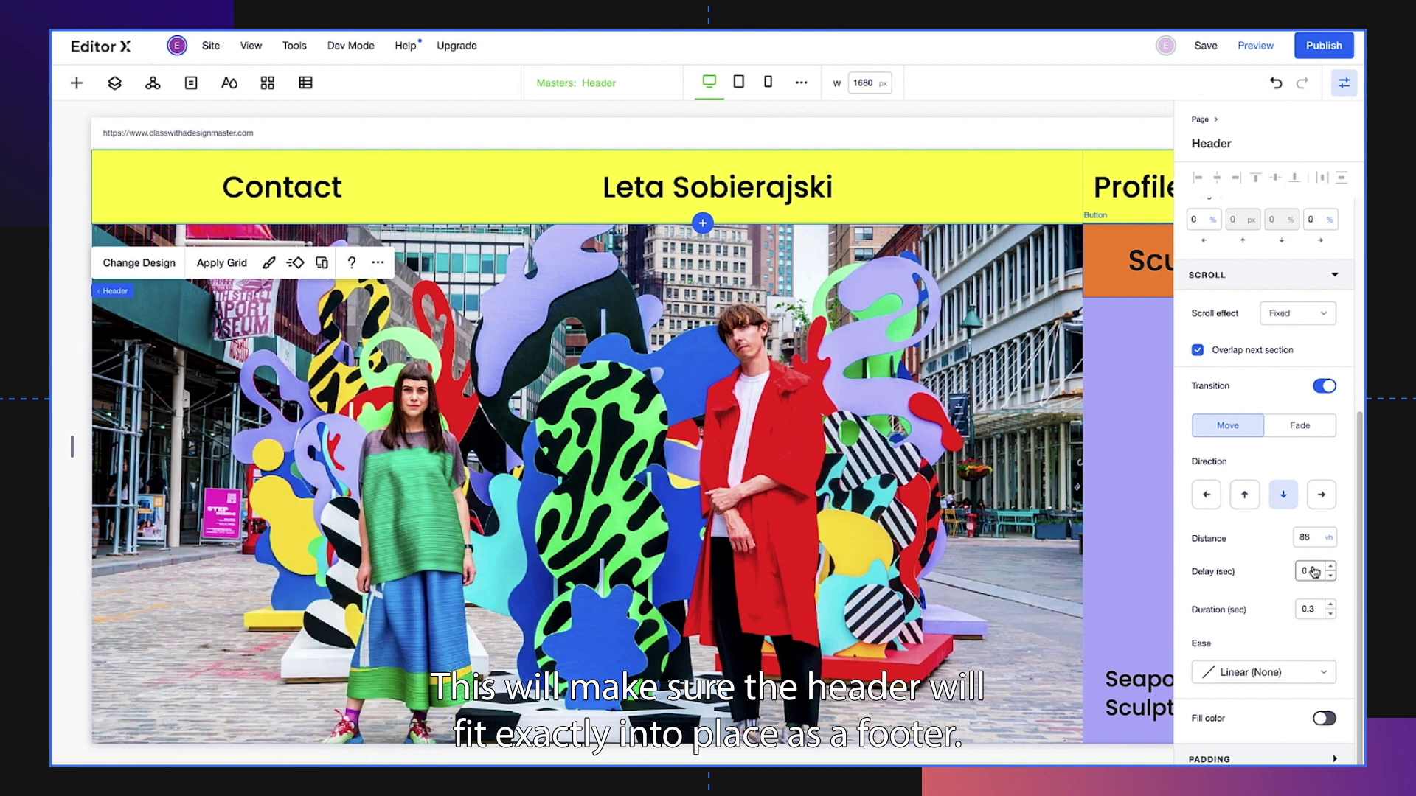
click(1315, 572)
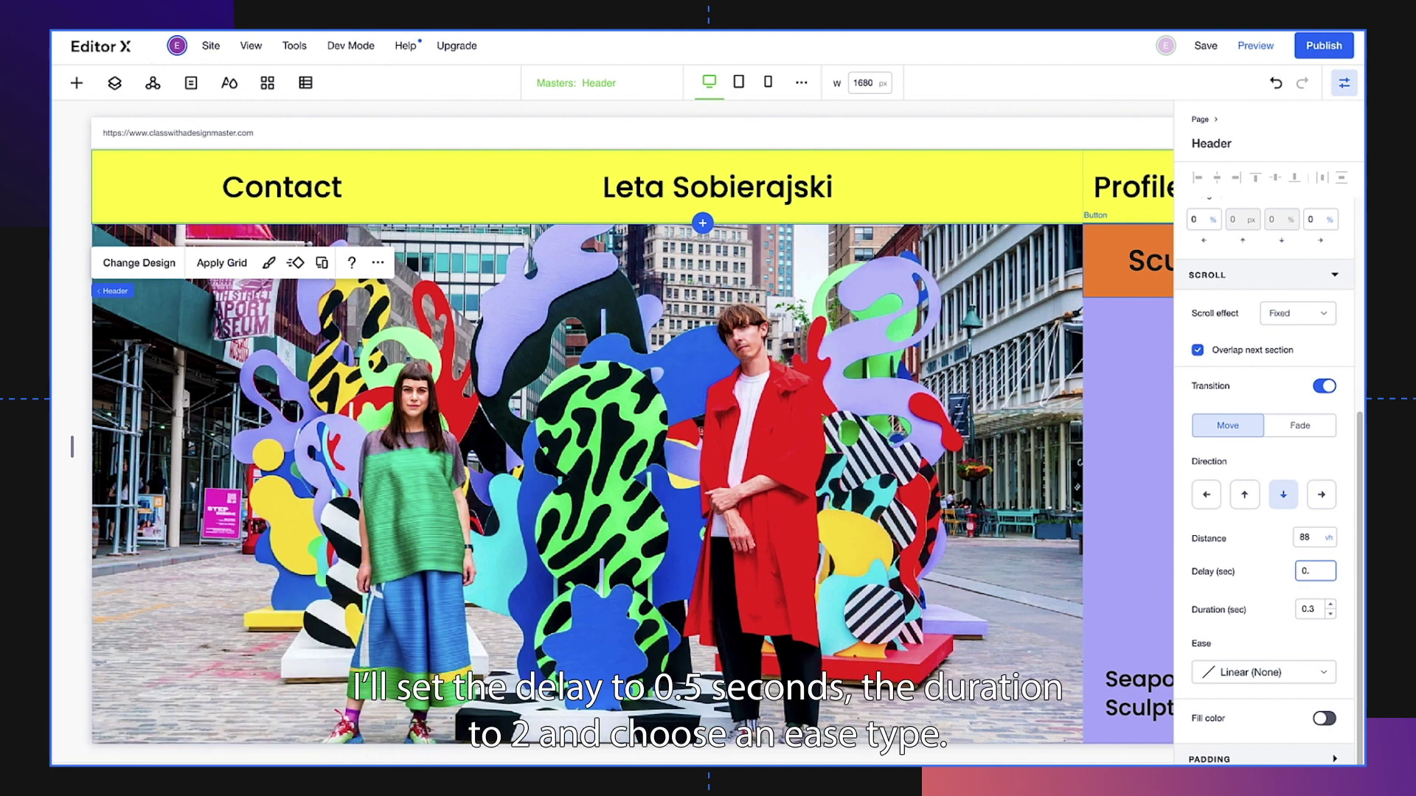
click(1314, 607)
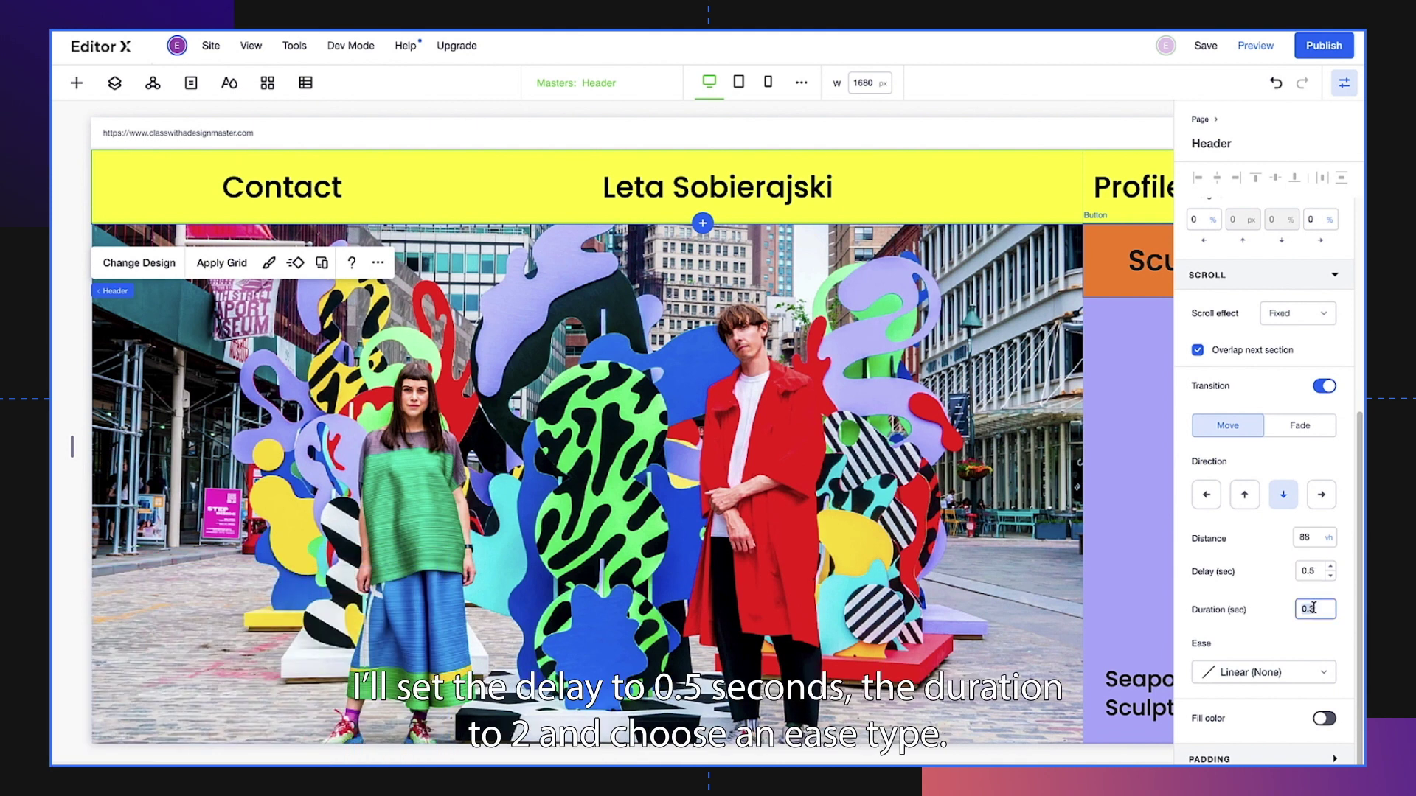
text(2)
click(1290, 672)
click(1292, 649)
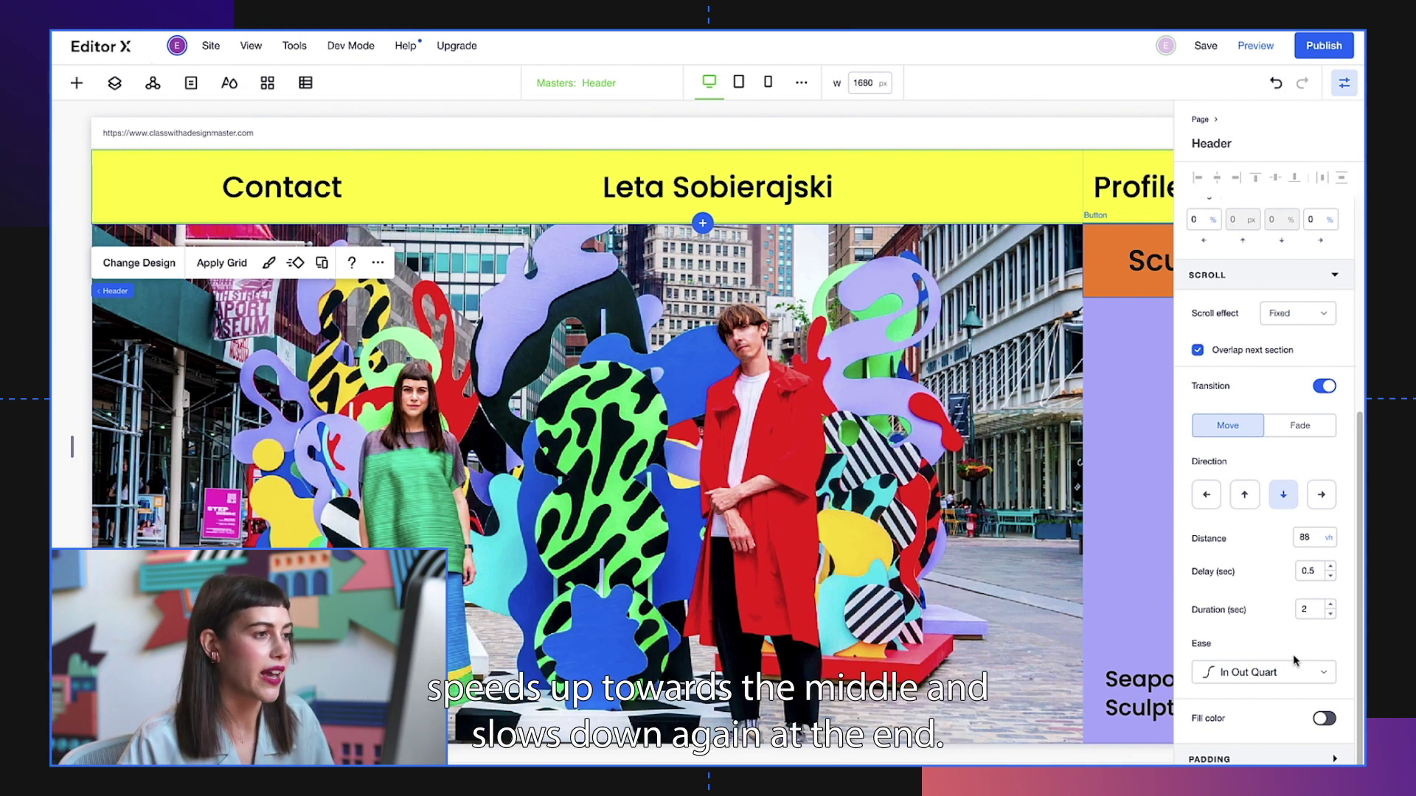
click(1342, 90)
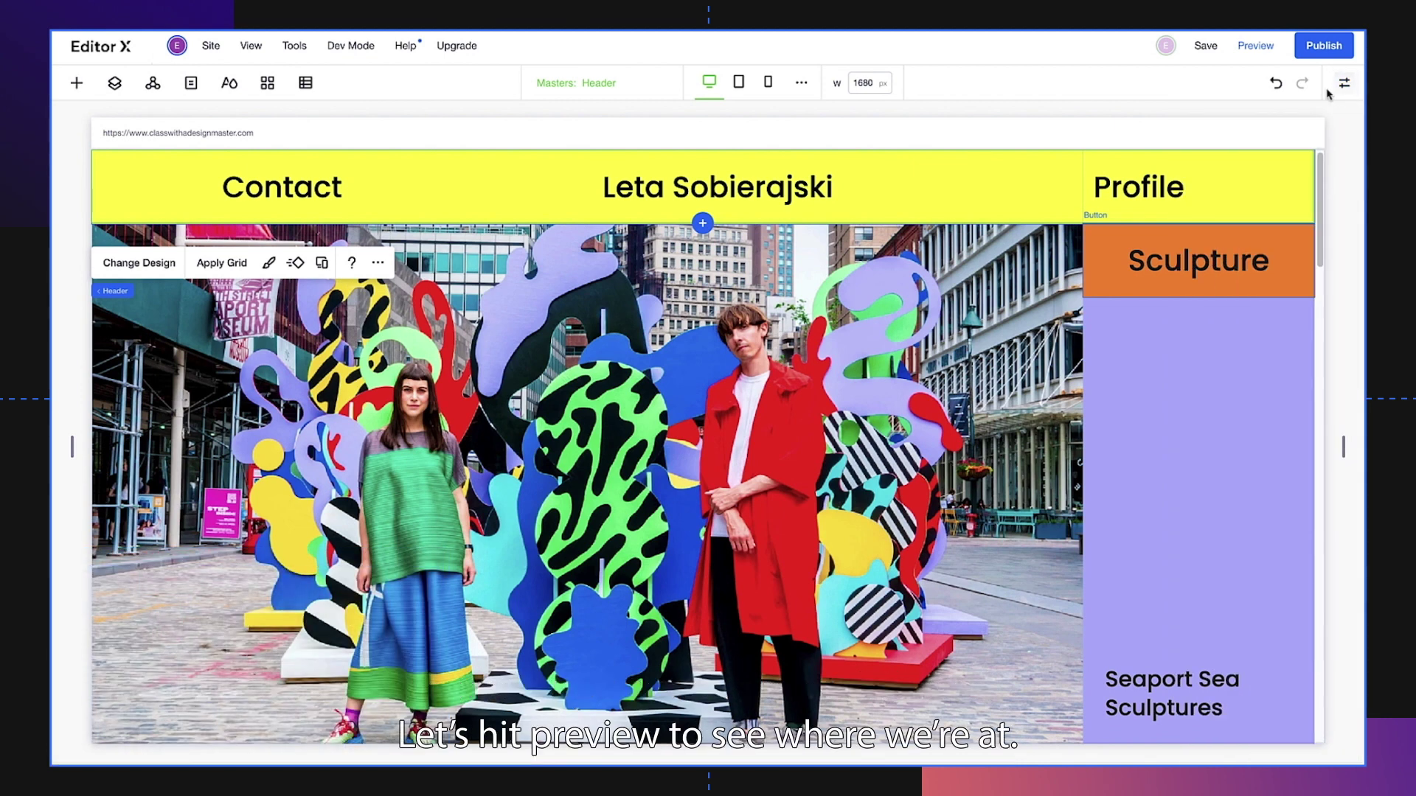
click(1255, 45)
scroll(1341, 144, down, 15)
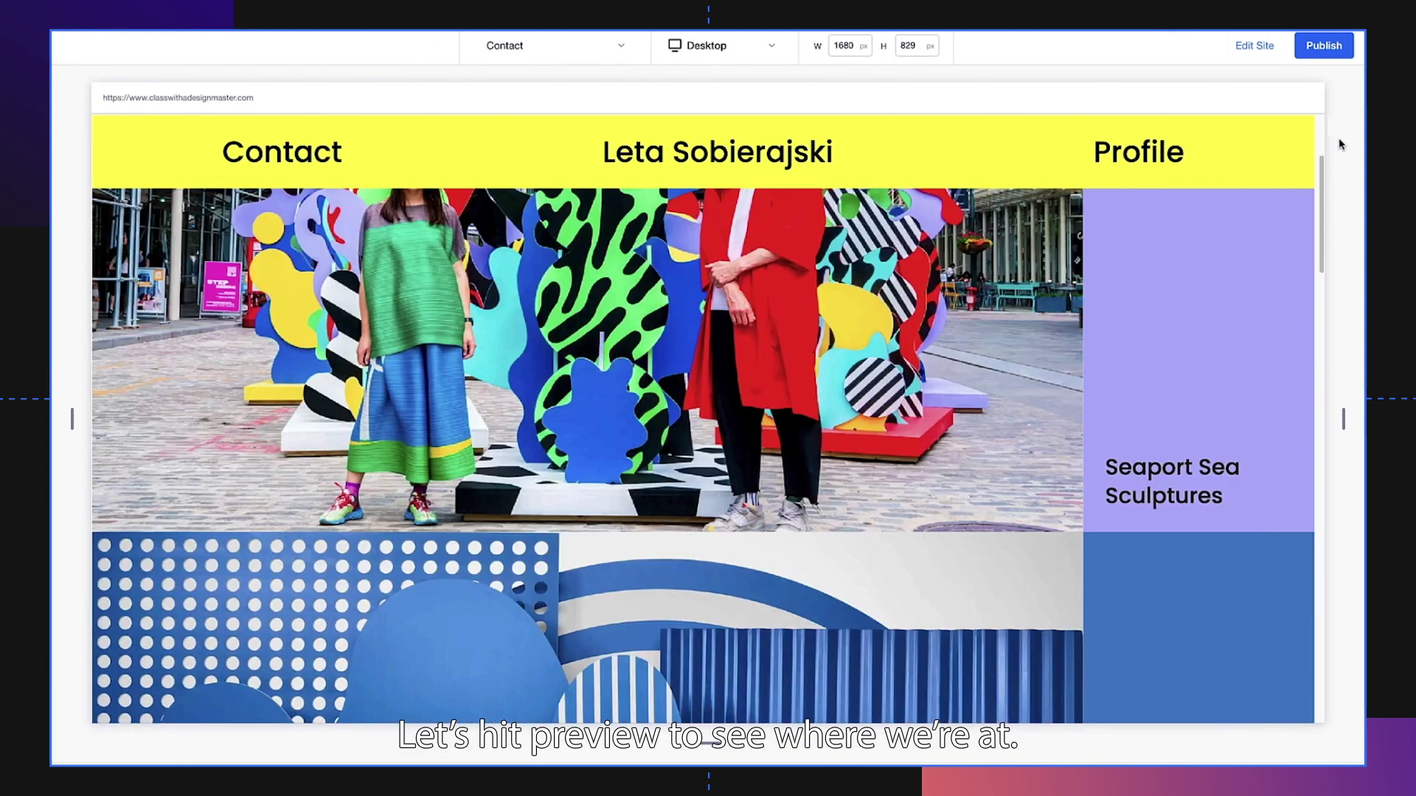
scroll(1341, 144, up, 15)
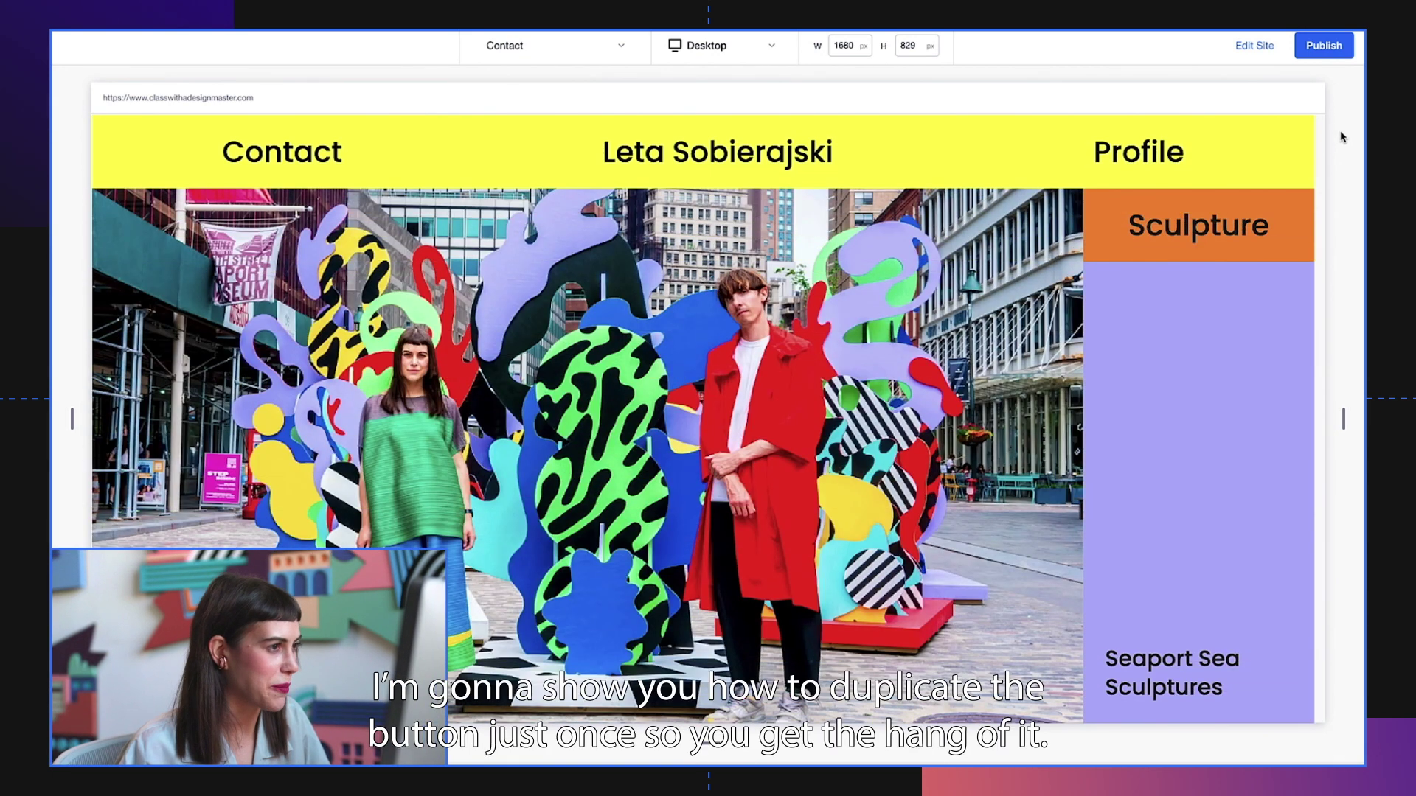
click(1253, 46)
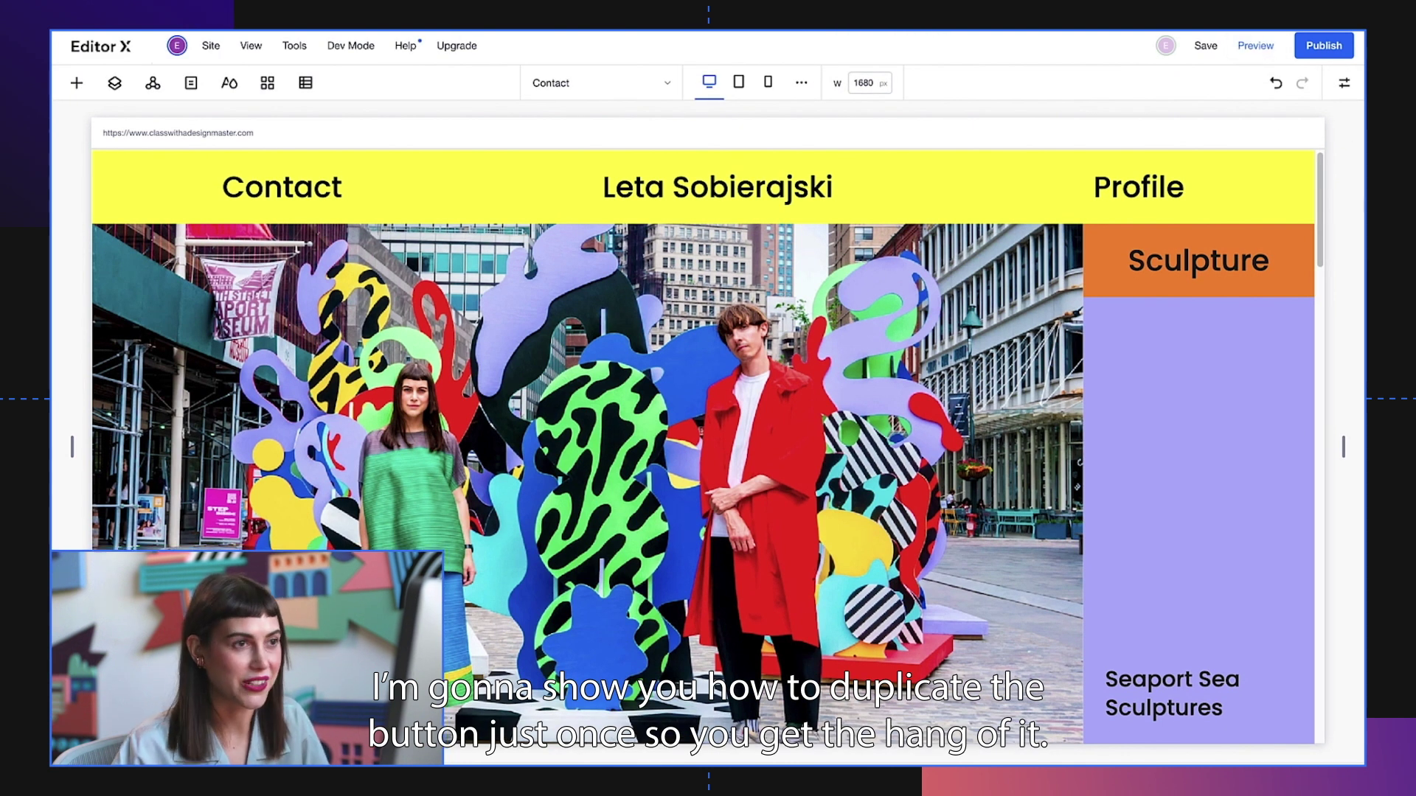
Step: Duplicate the Sculpture button
click(1296, 254)
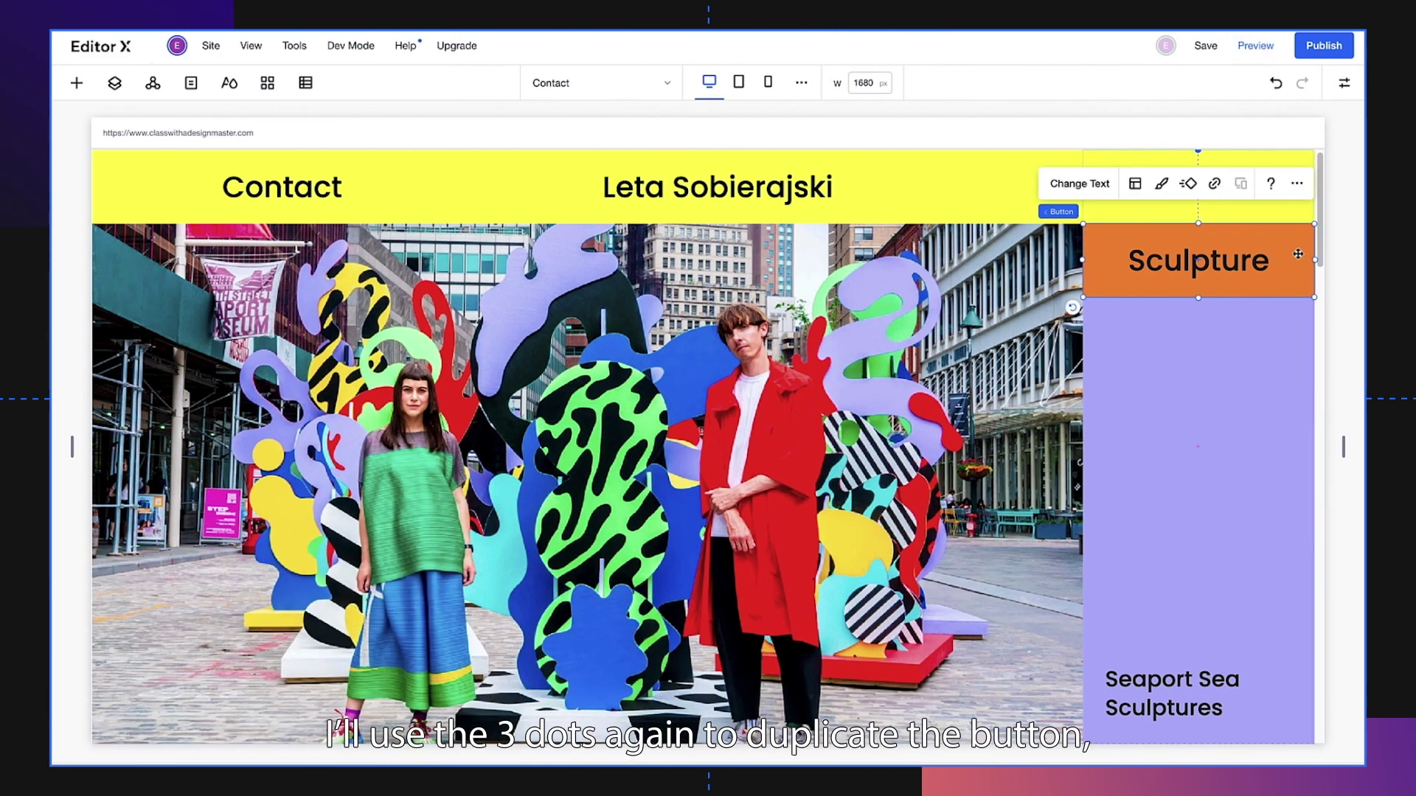
click(1297, 183)
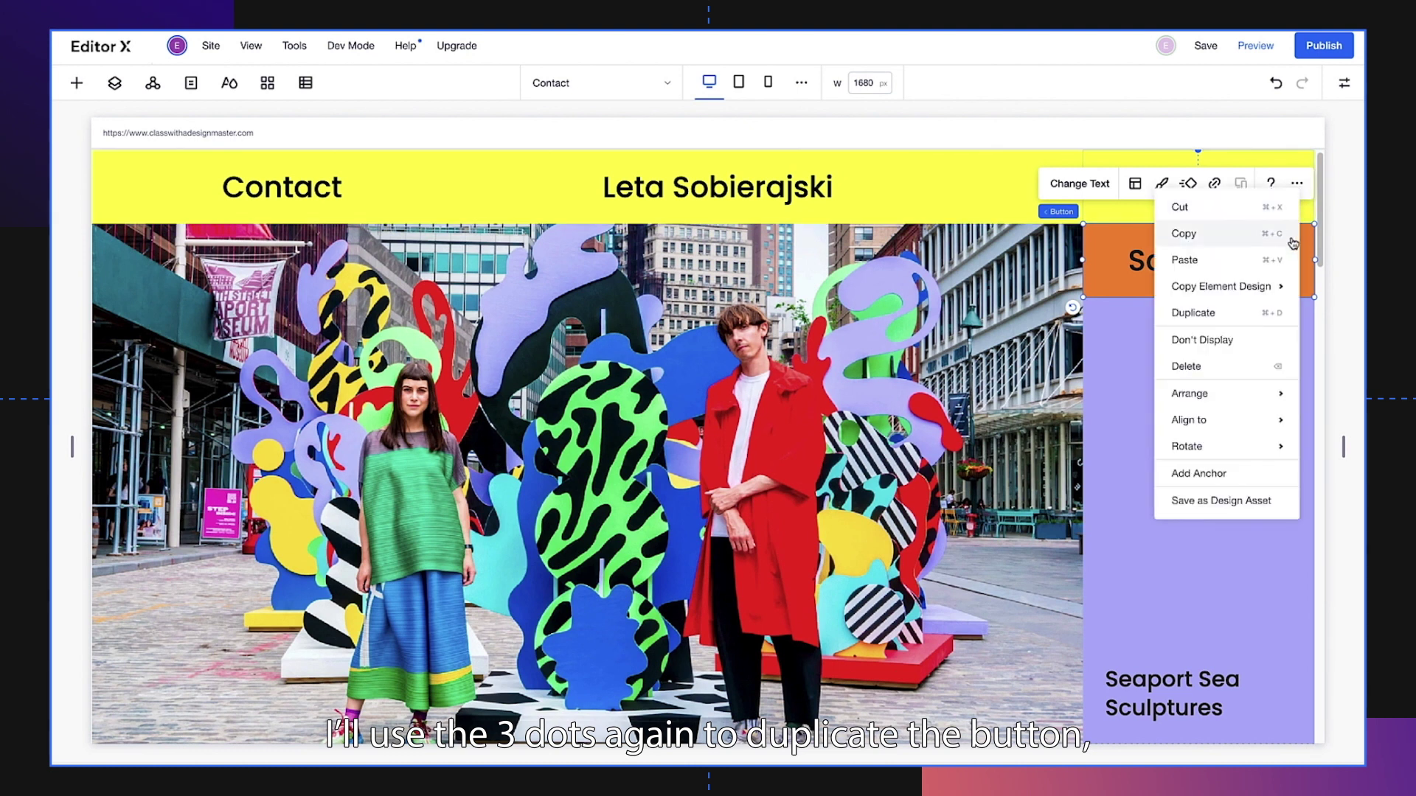
click(1280, 309)
Step: Place the copied button in grid rows 2 to 3
click(1343, 84)
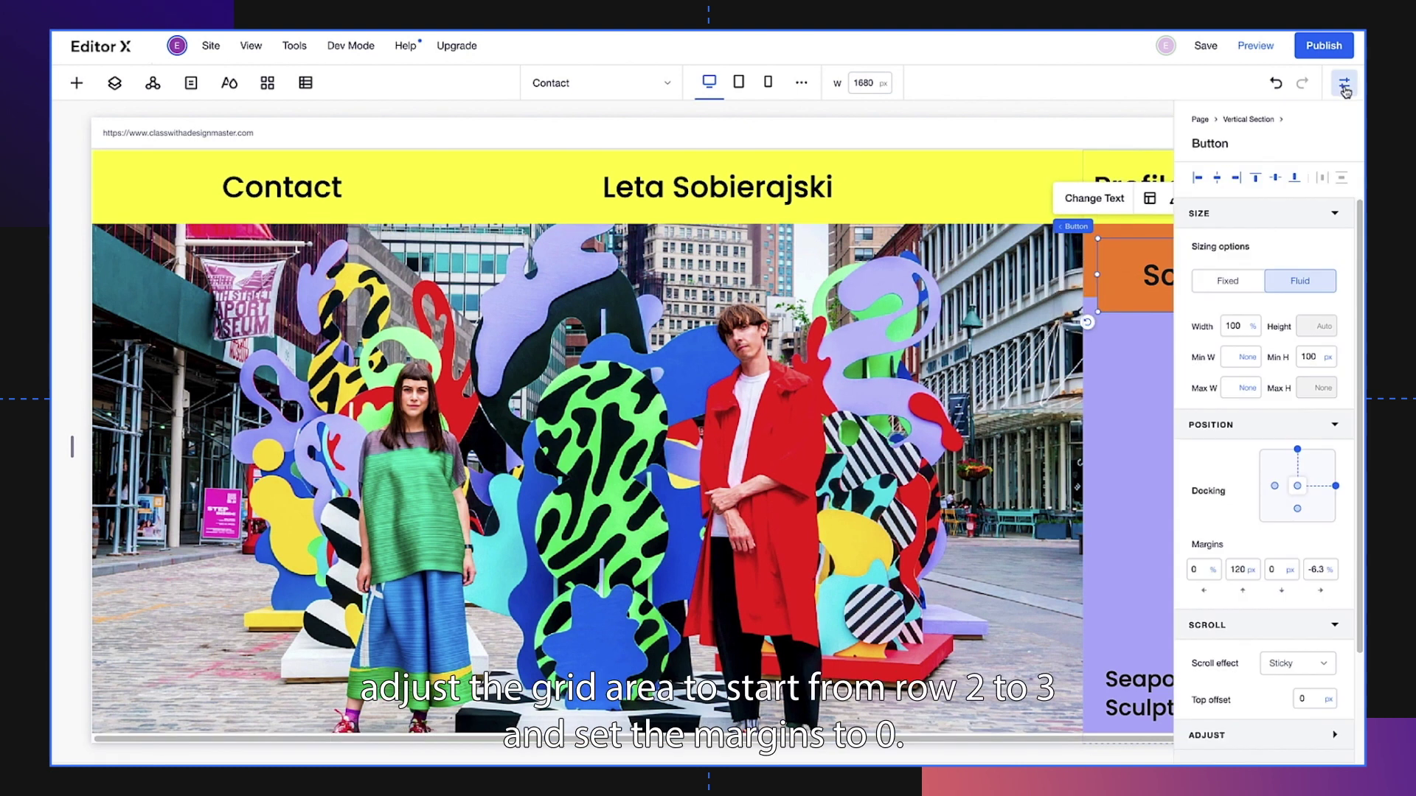
scroll(1334, 673, down, 2)
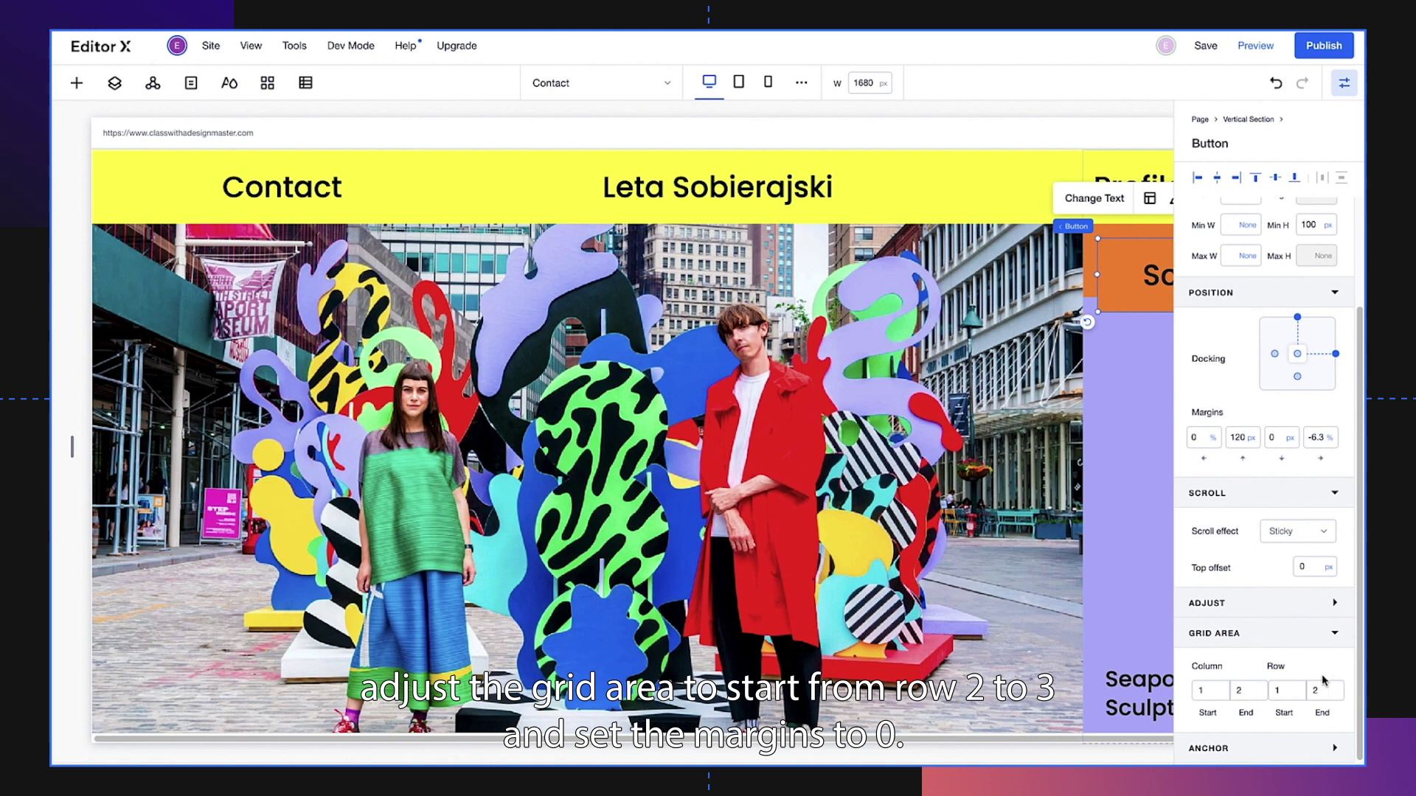
click(1287, 690)
text(2)
key(Return)
click(1314, 693)
text(3)
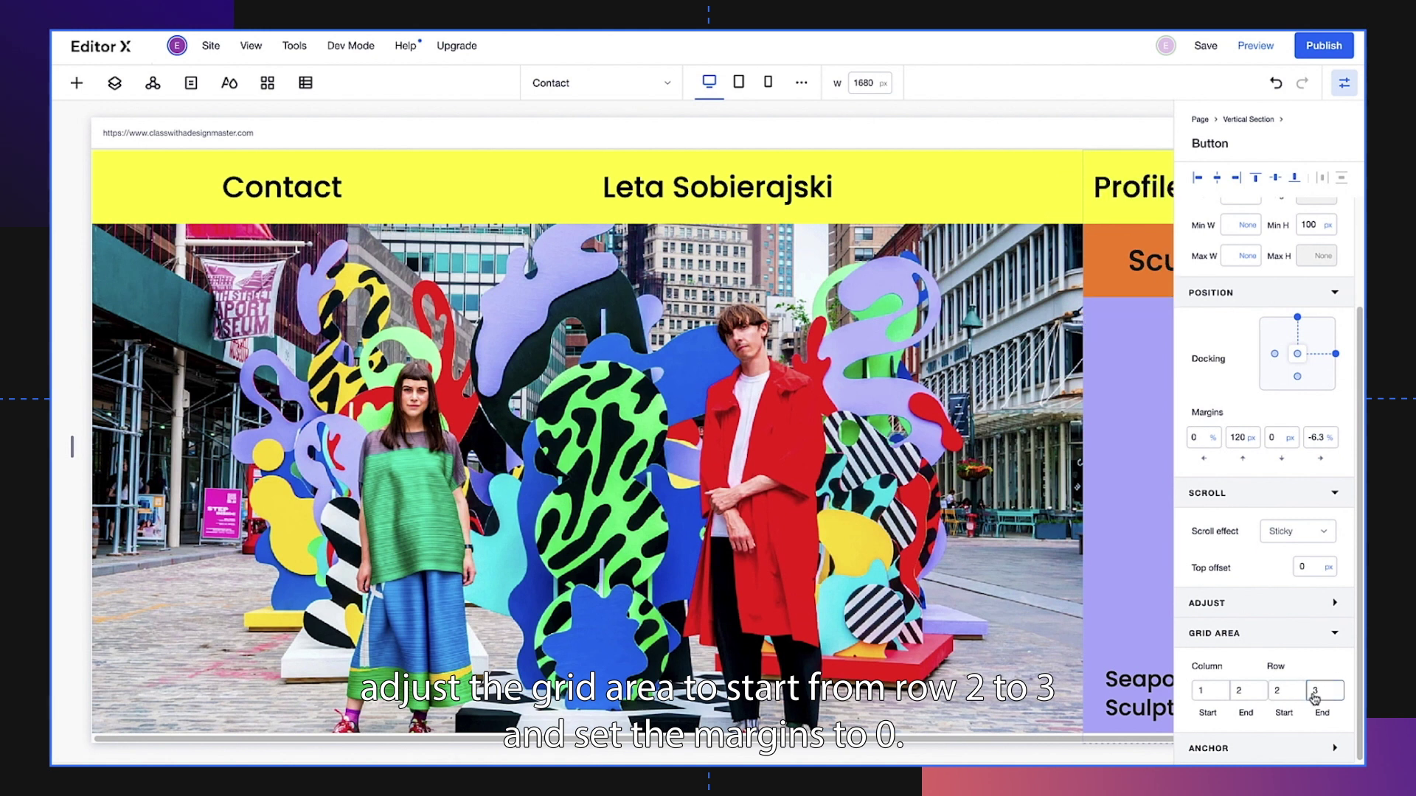
key(Return)
Step: Zero the button's top and right margins and set a 100 px sticky top offset
click(1317, 437)
text(0)
click(1243, 437)
text(0)
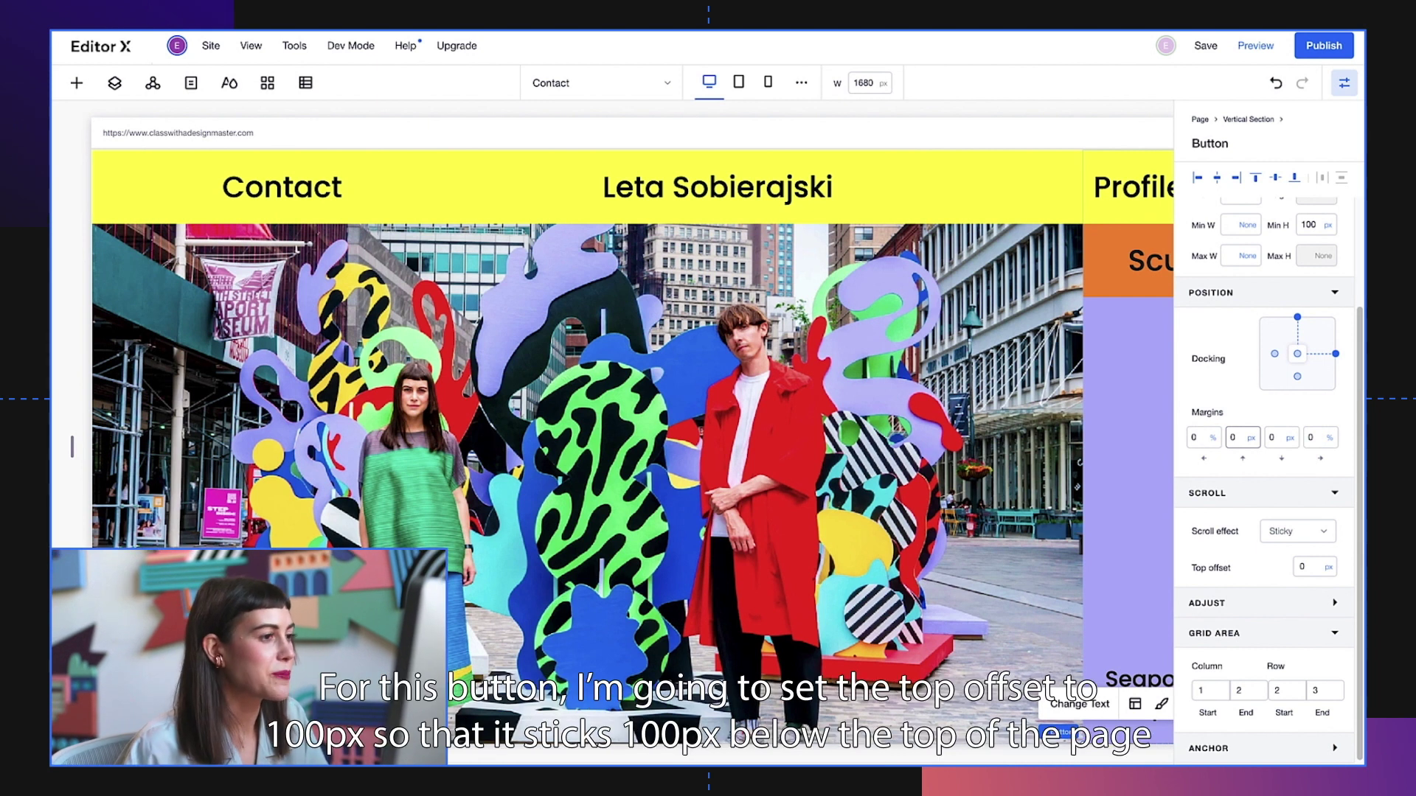
click(1301, 568)
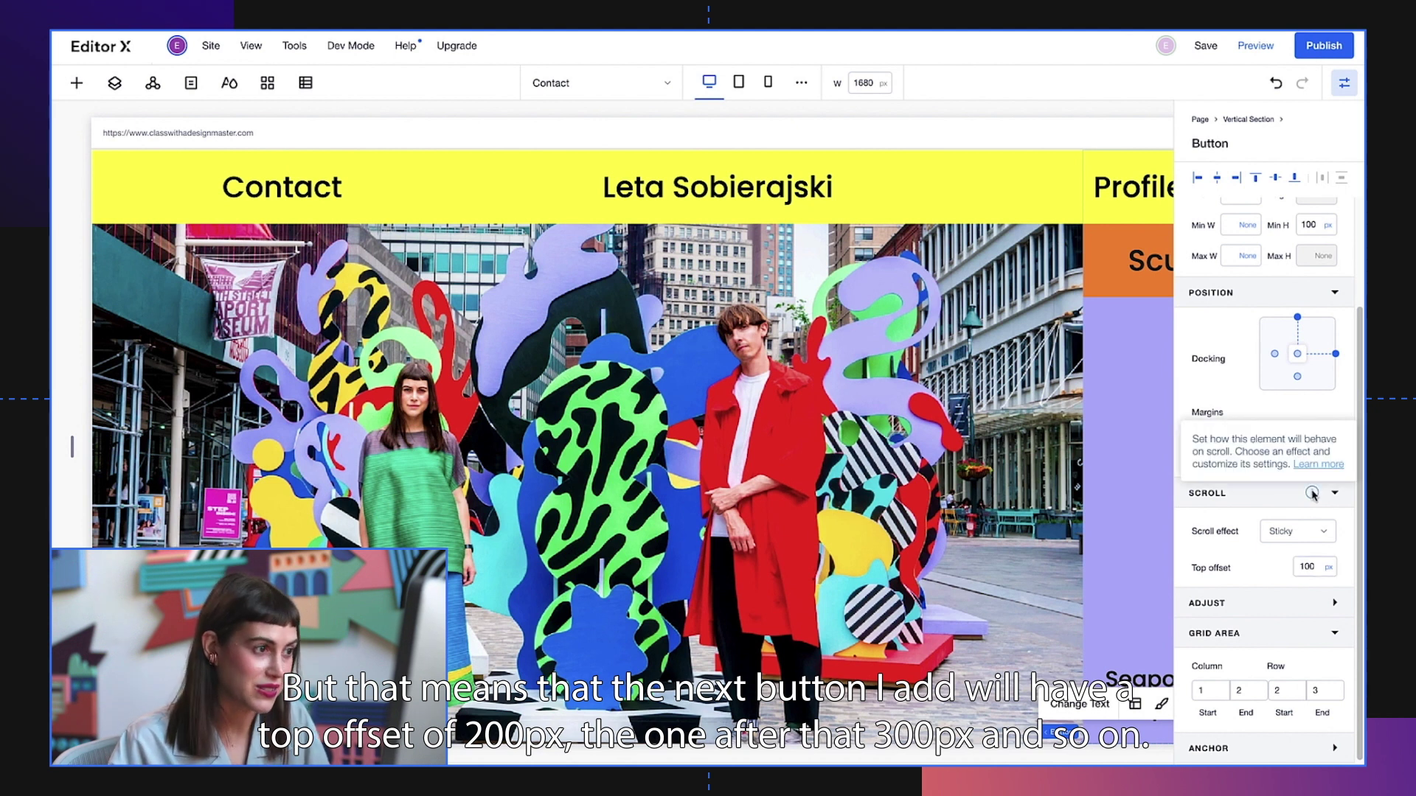
click(1343, 83)
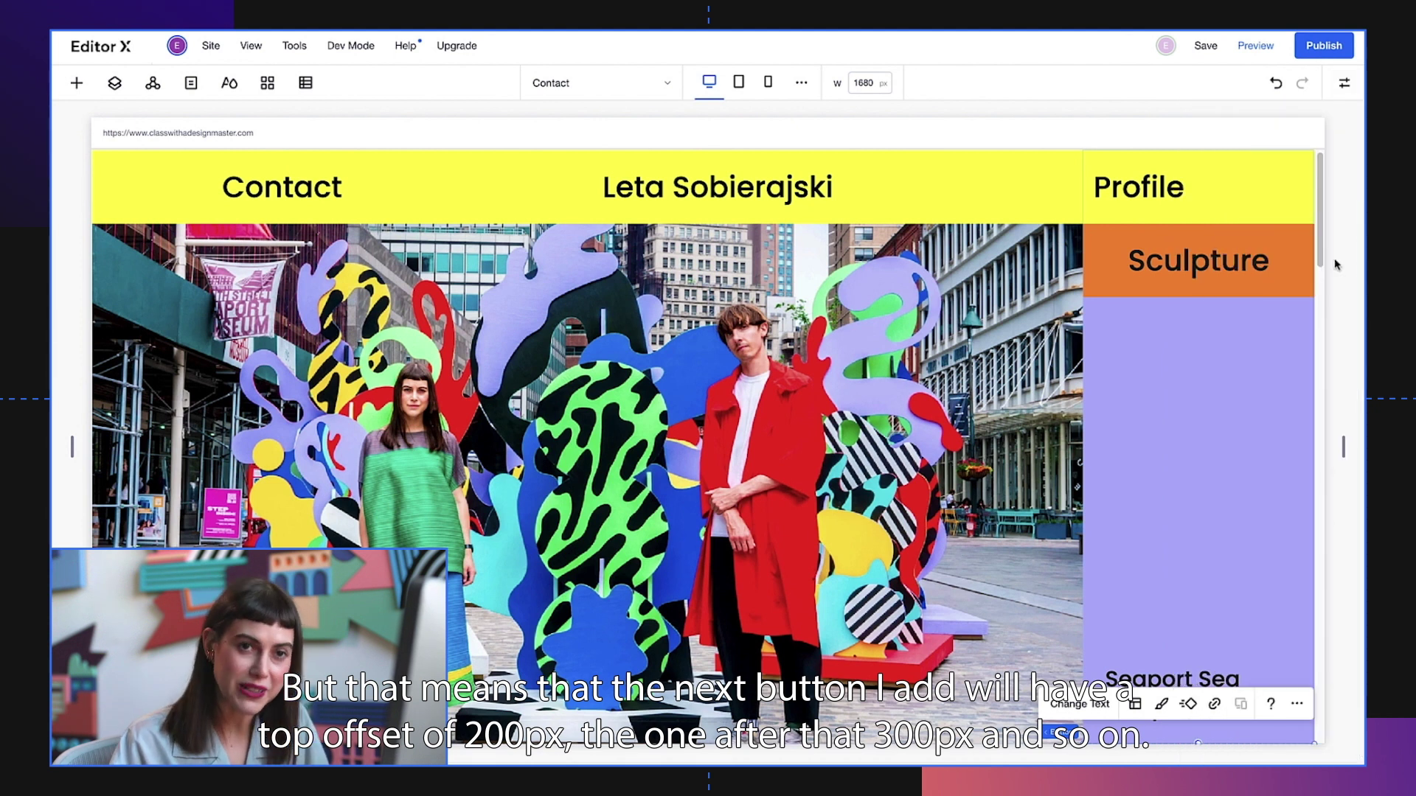
Step: Fill the copied button with custom lime green bef27c and save it as a custom colour
scroll(1337, 264, down, 8)
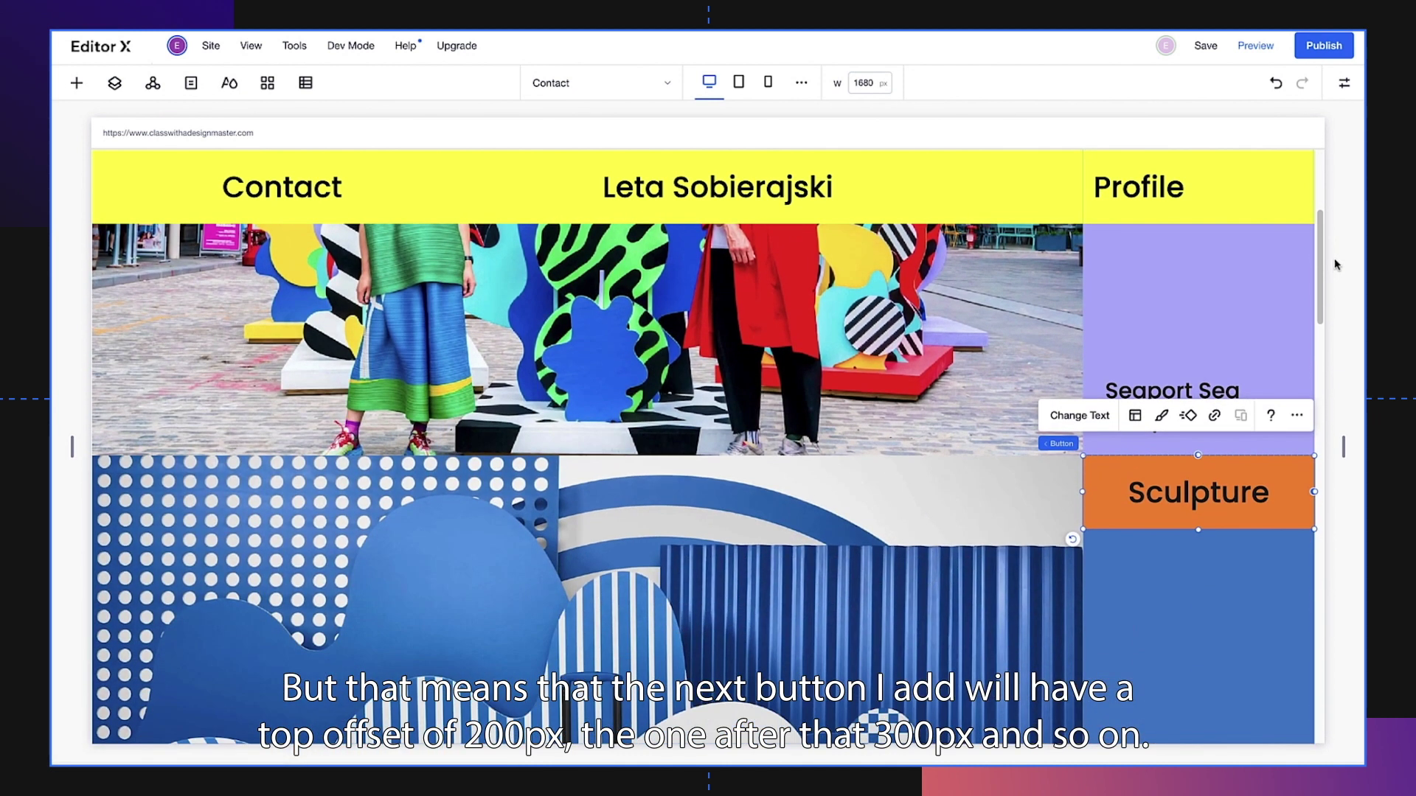
scroll(1336, 264, down, 1)
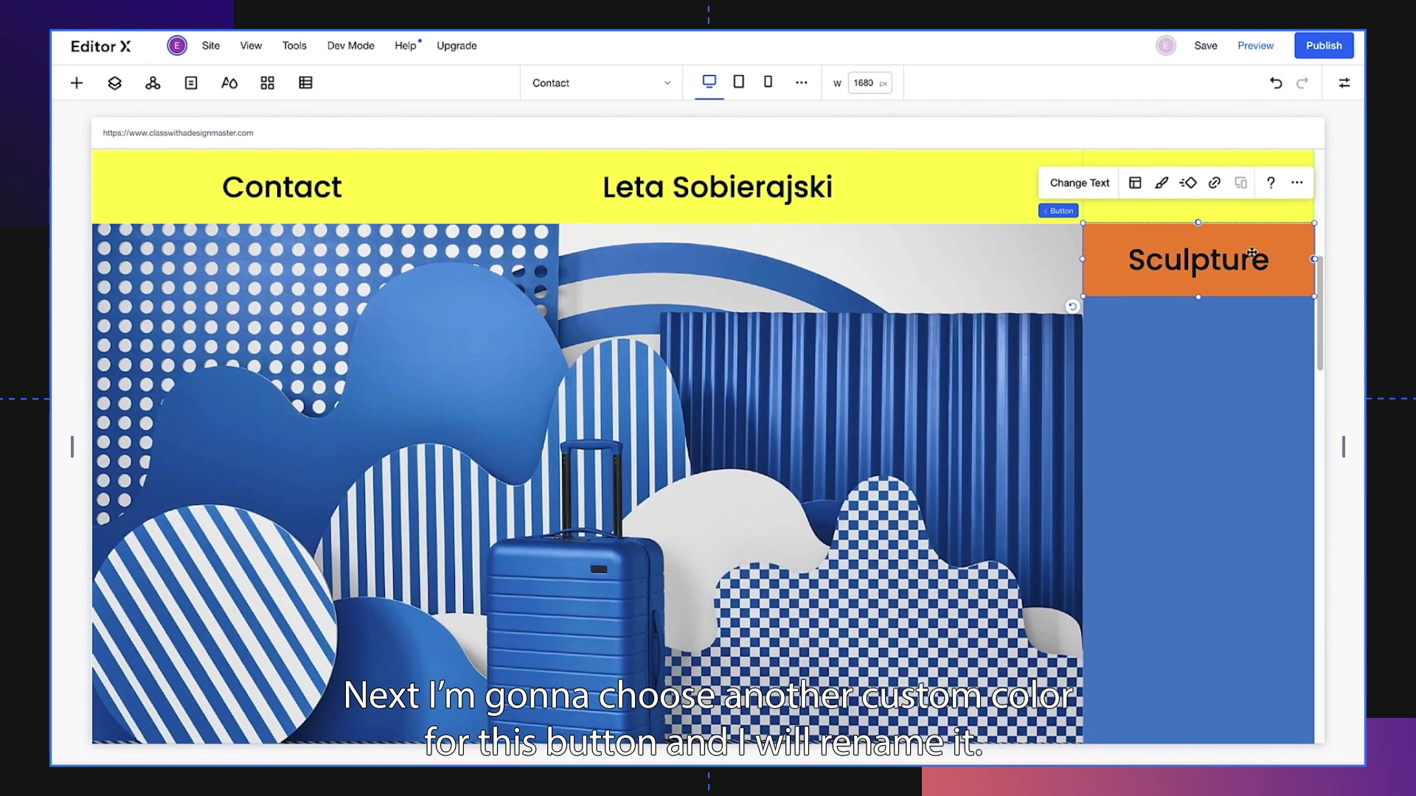
click(1162, 182)
click(1046, 334)
click(917, 386)
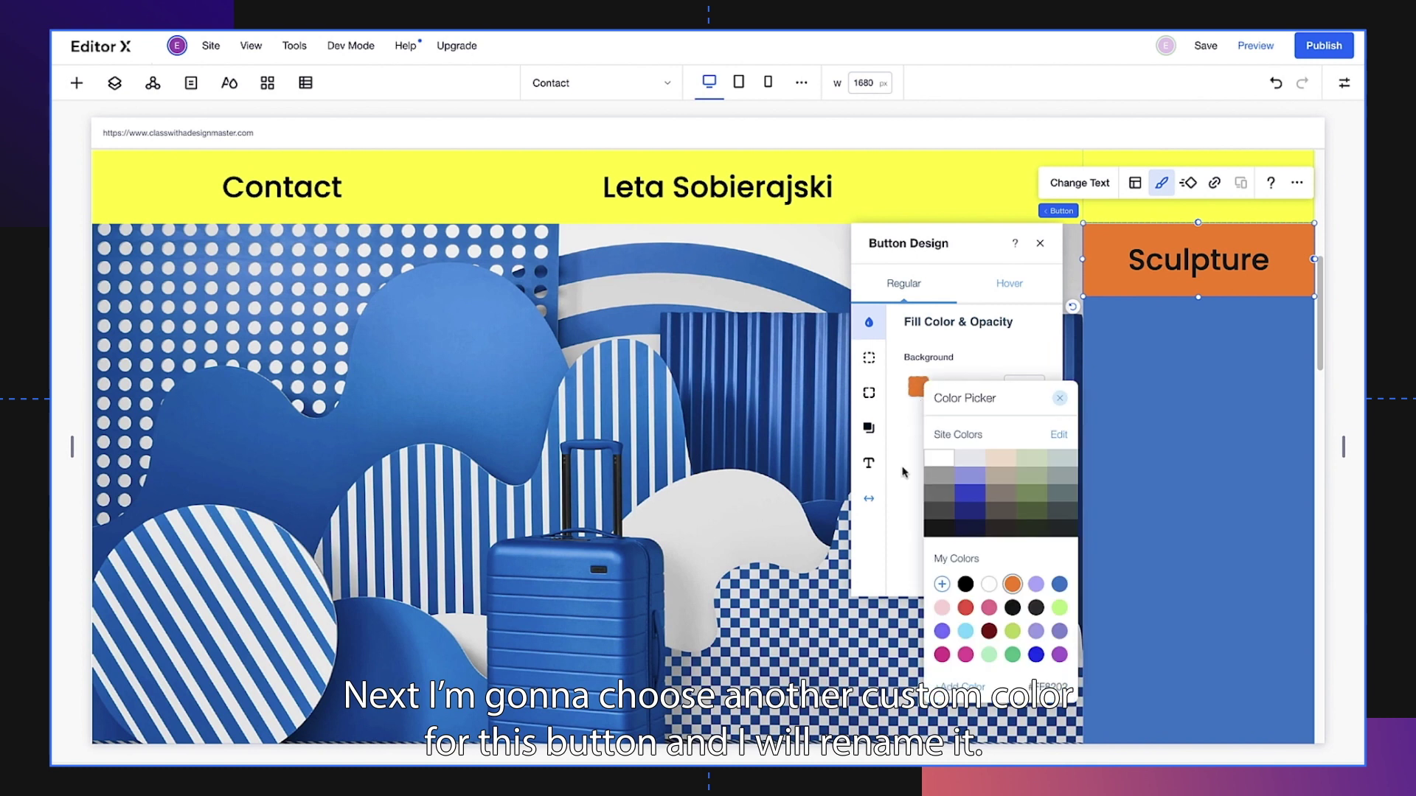
click(941, 584)
double_click(1036, 651)
text(bef27c)
click(1074, 691)
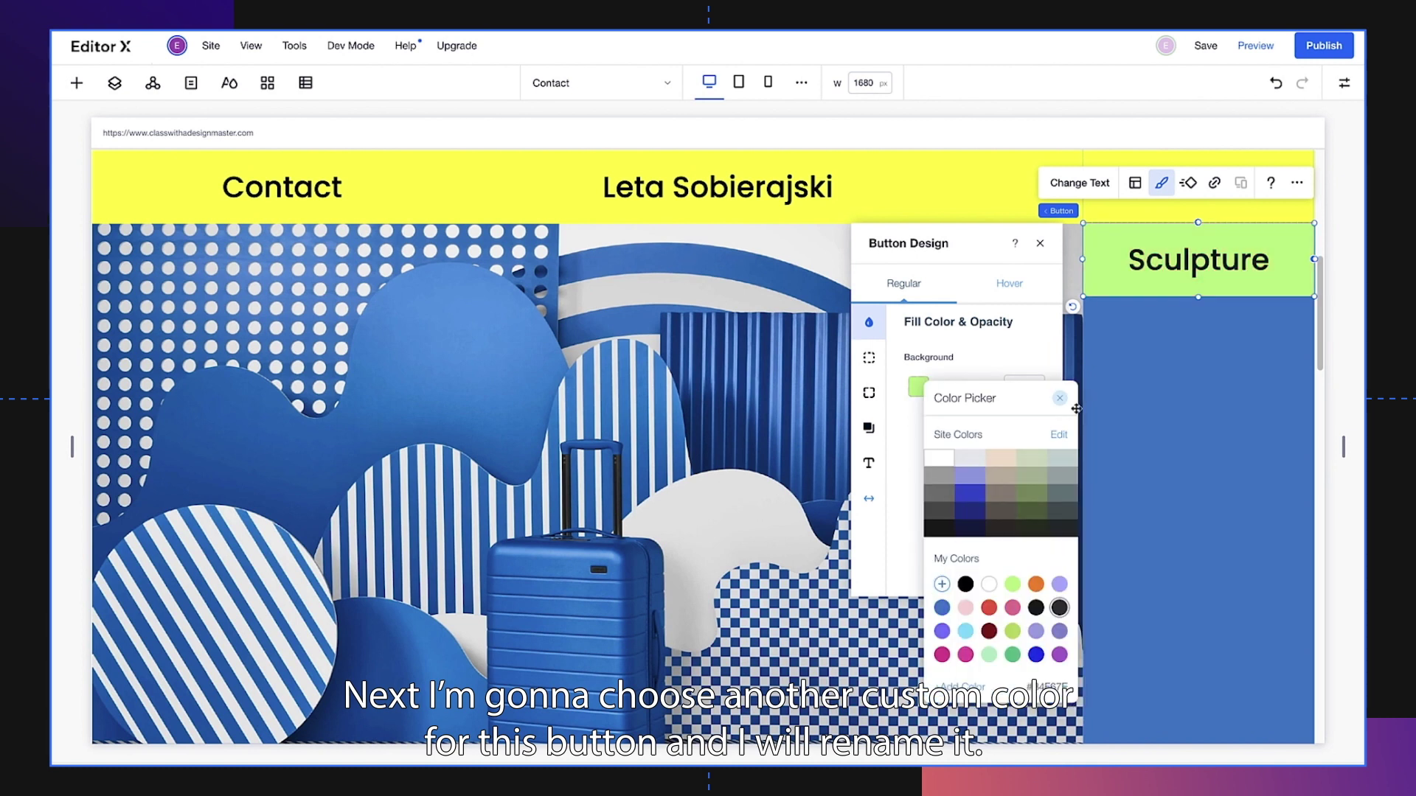
click(1060, 398)
Step: Change the button's label to 'Editorial'
click(1039, 244)
click(1080, 182)
text(Editorial)
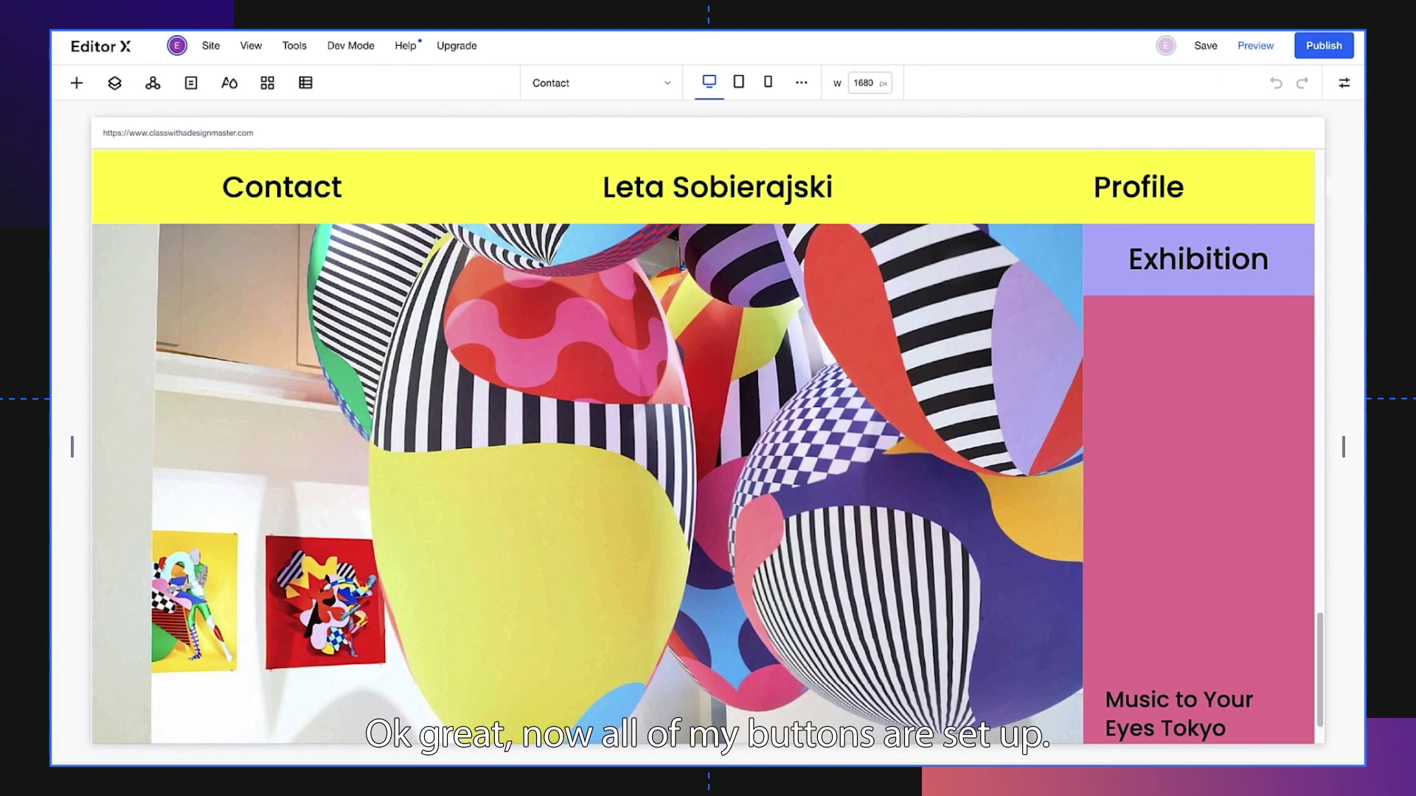
scroll(707, 485, up, 15)
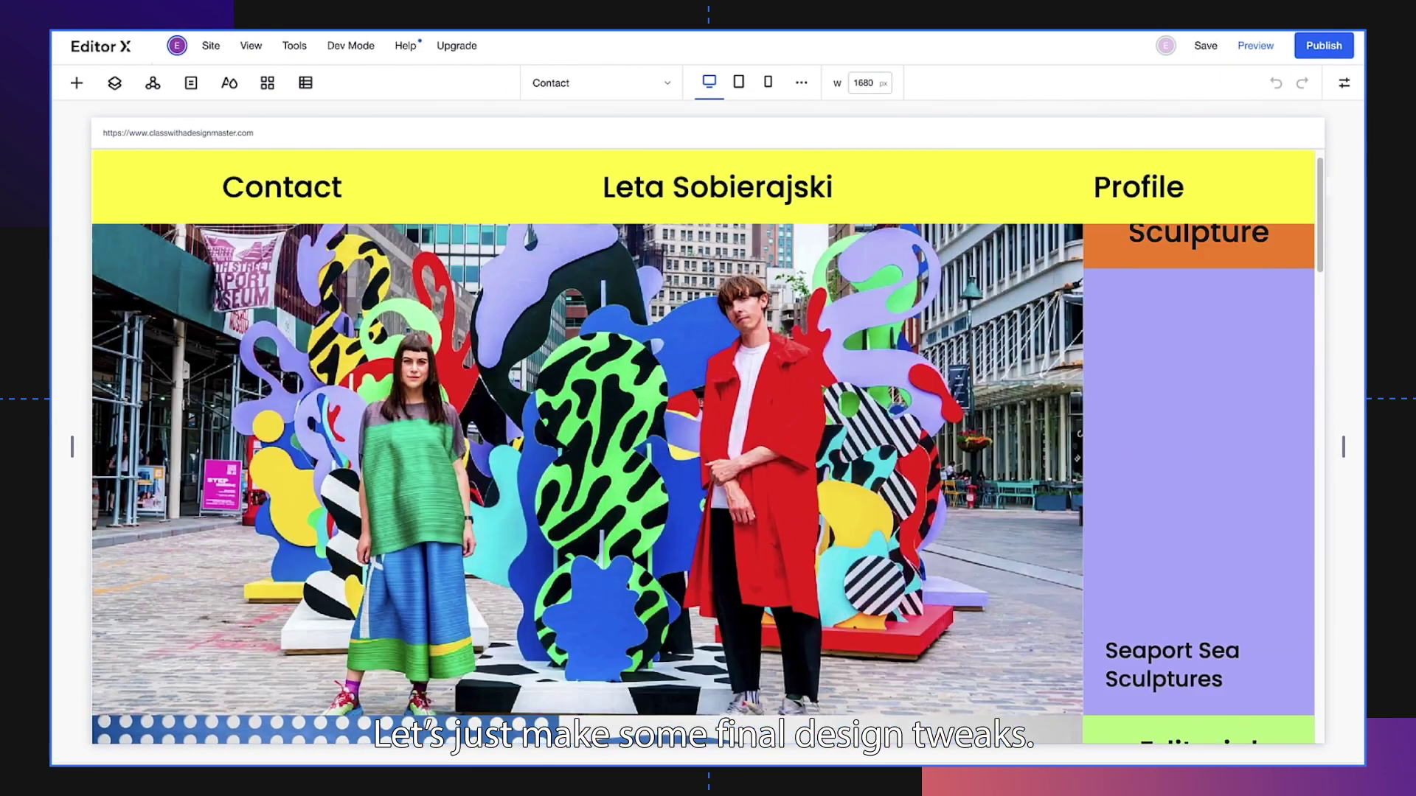